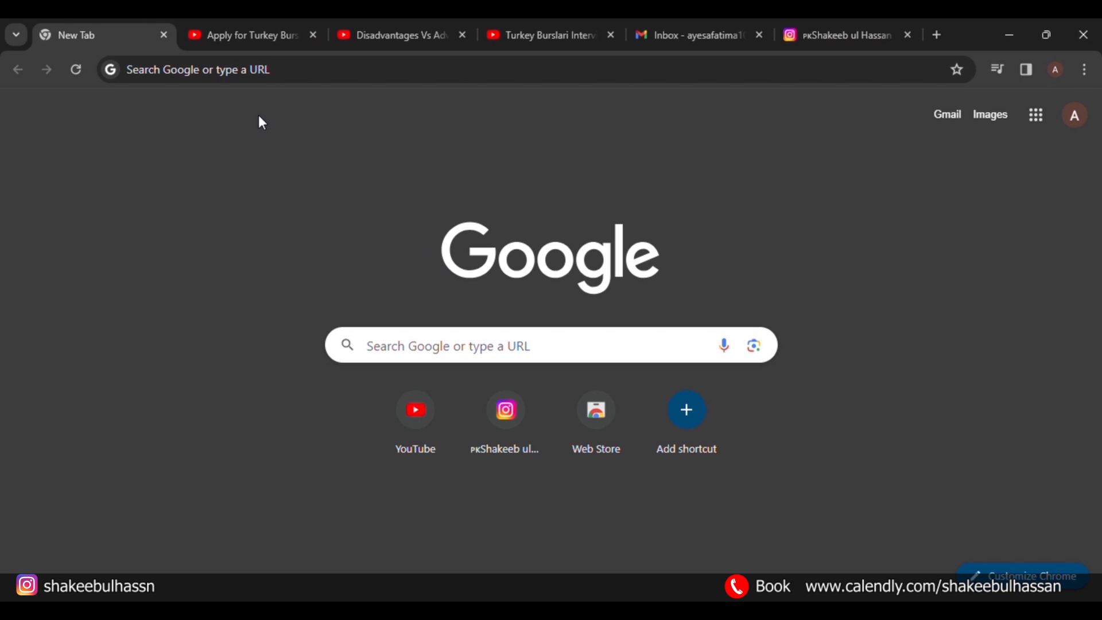
Watch the Türkiye Burslari application video to 0:53, then return to the Google new tab.
click(252, 31)
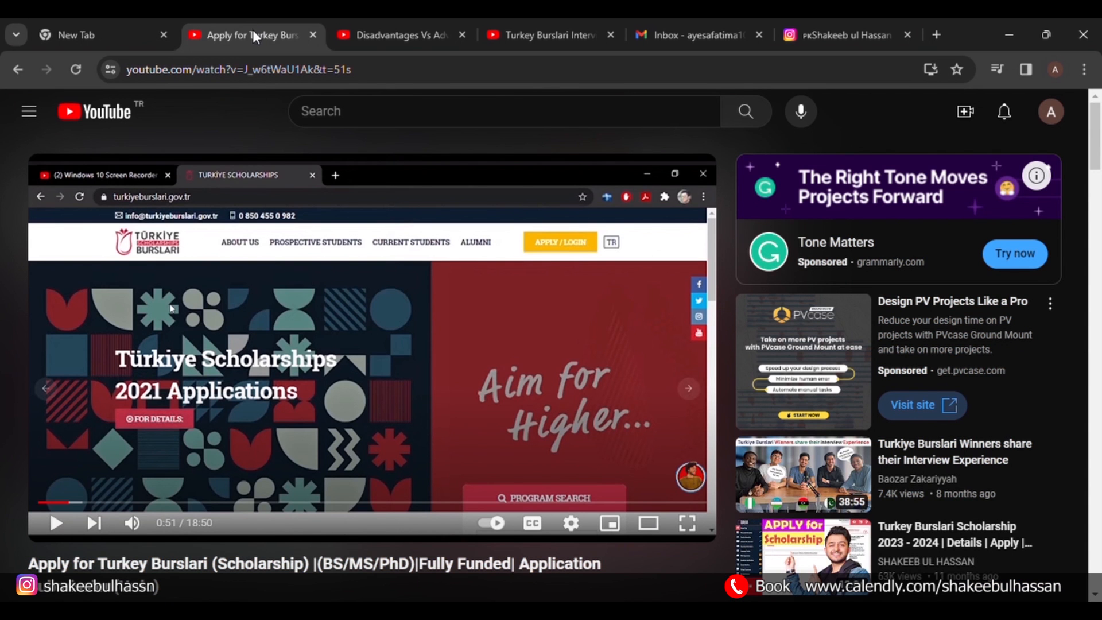
scroll(249, 201, down, 2)
scroll(250, 204, down, 1)
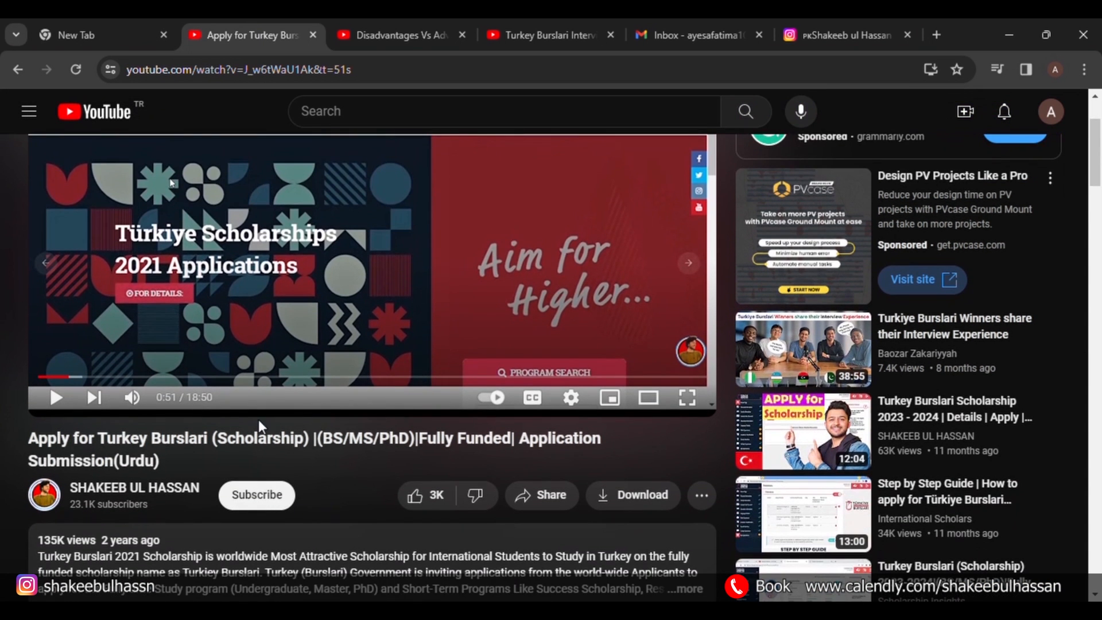
scroll(261, 426, down, 1)
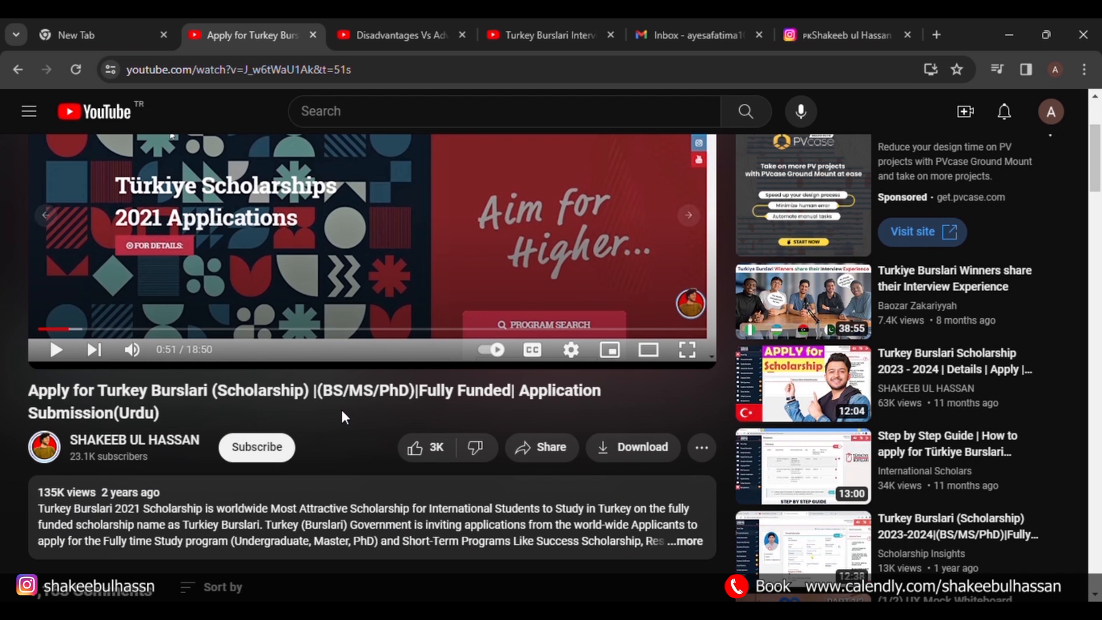
scroll(343, 417, up, 2)
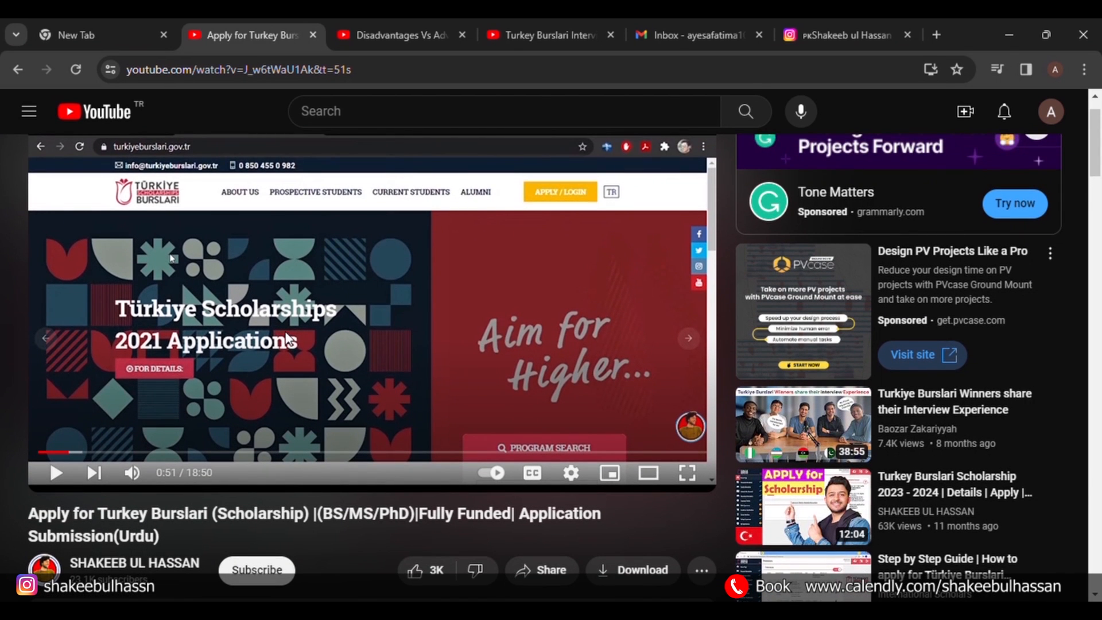
scroll(288, 339, down, 1)
click(288, 338)
scroll(289, 339, up, 1)
click(289, 333)
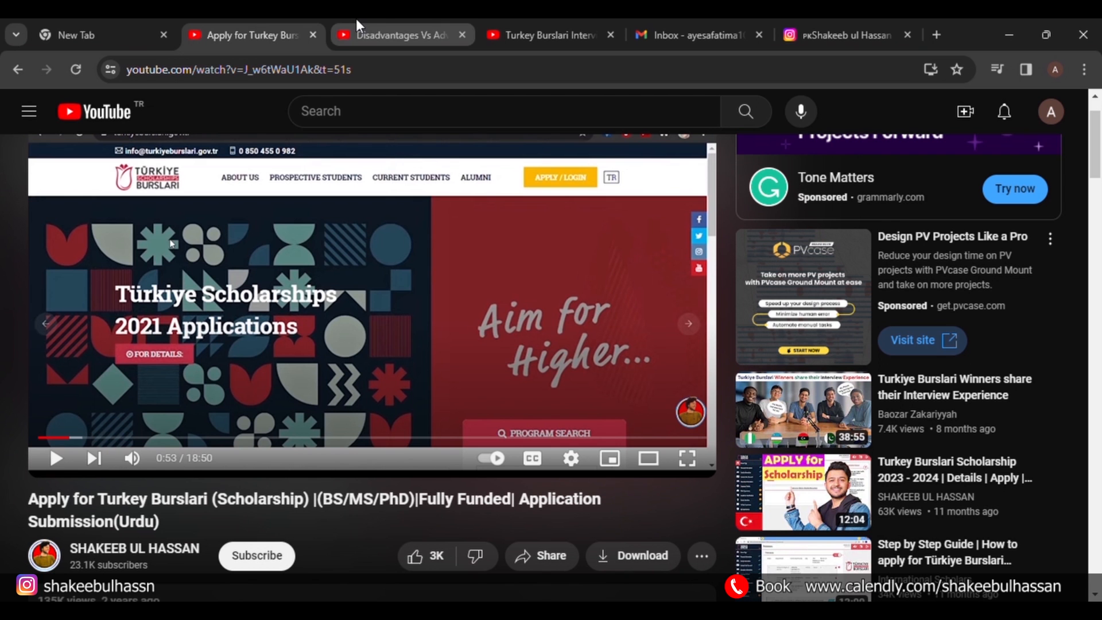
click(377, 23)
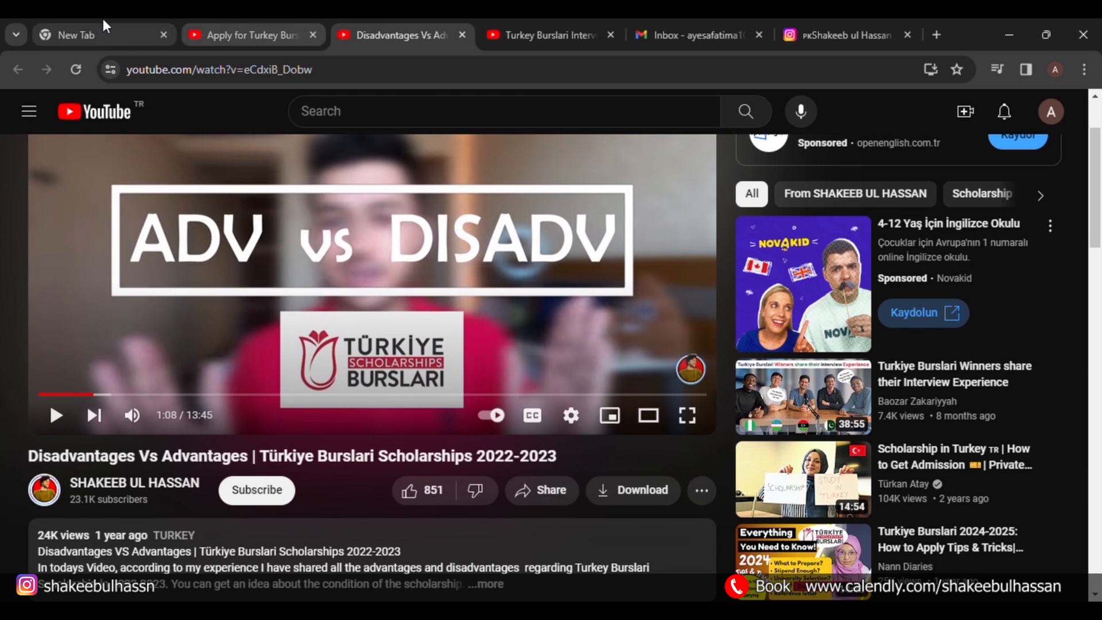
click(89, 25)
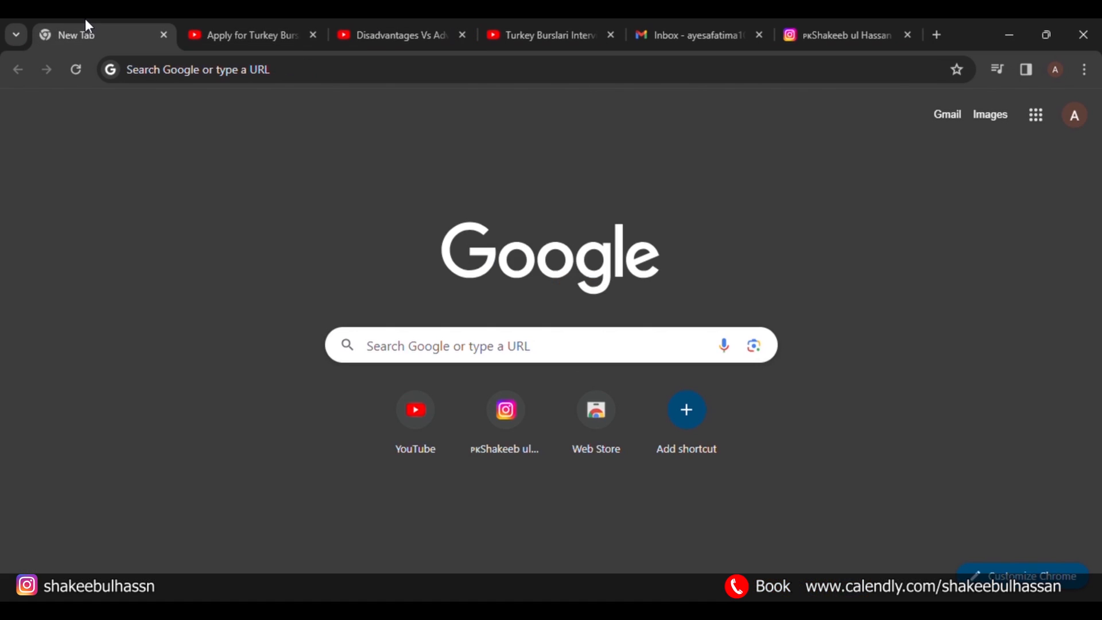
Search Google for 'turkiye burslari' and open the official turkiyeburslari.gov.tr site.
click(444, 349)
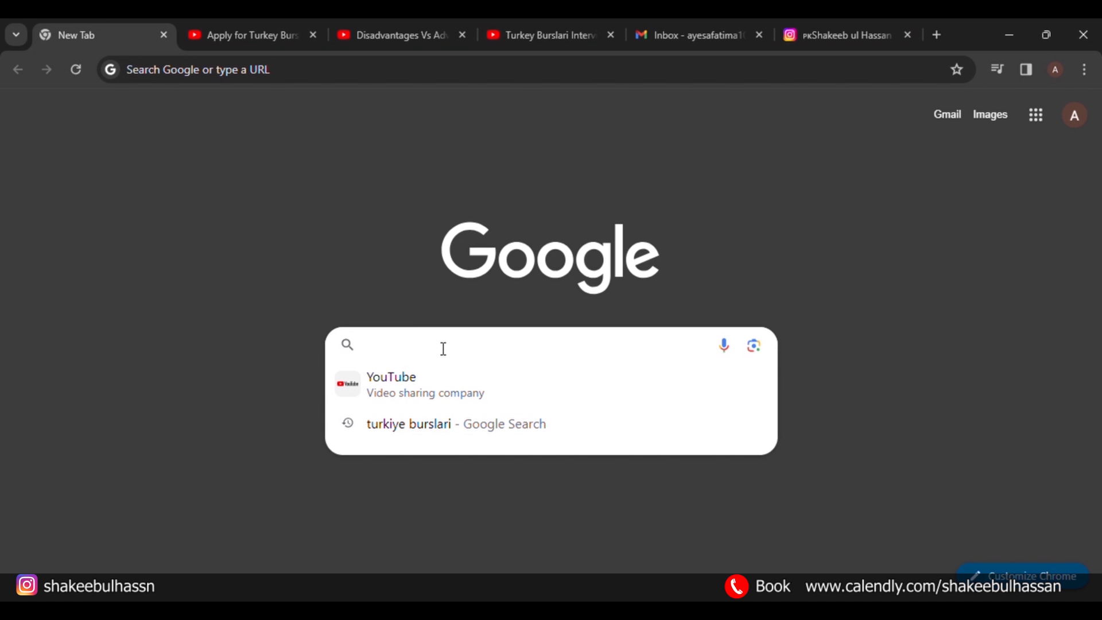
text(turkiye burslar)
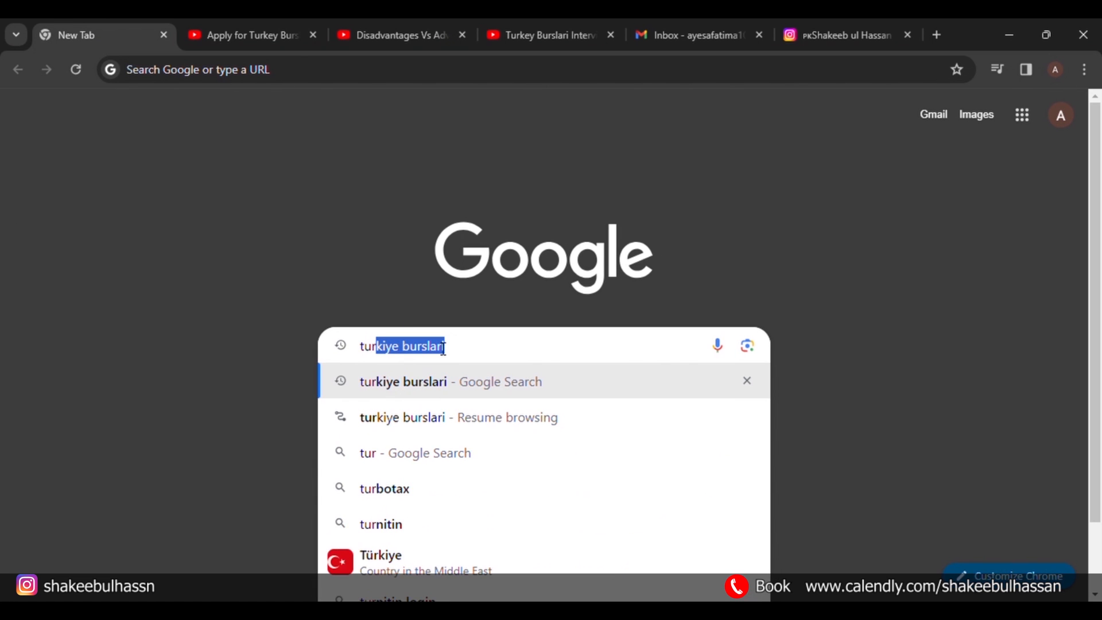
text(i)
key(Return)
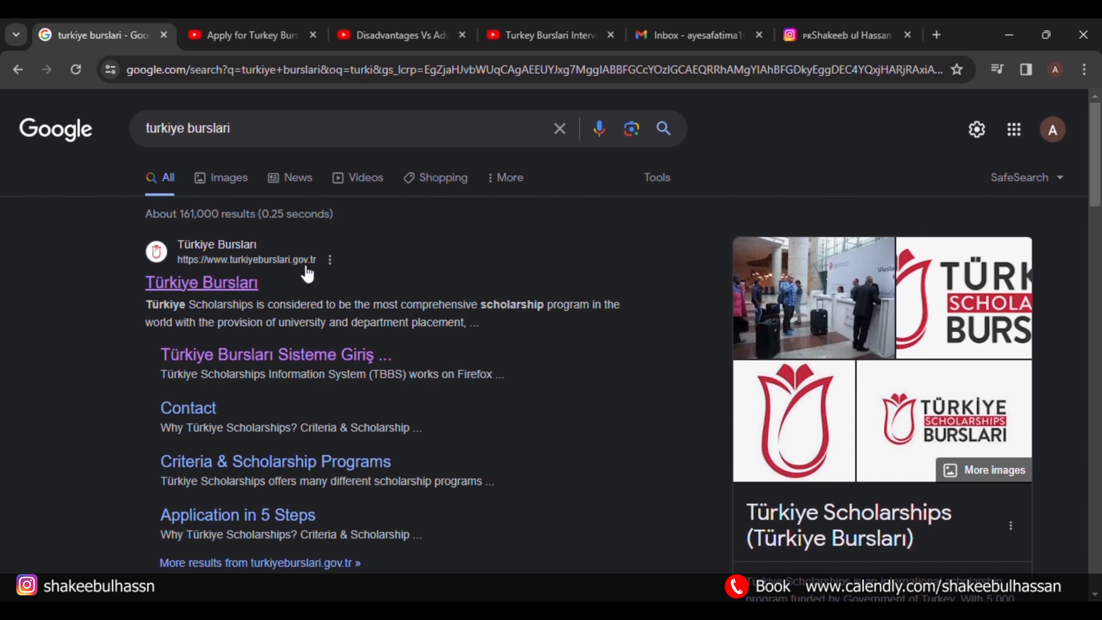
click(219, 295)
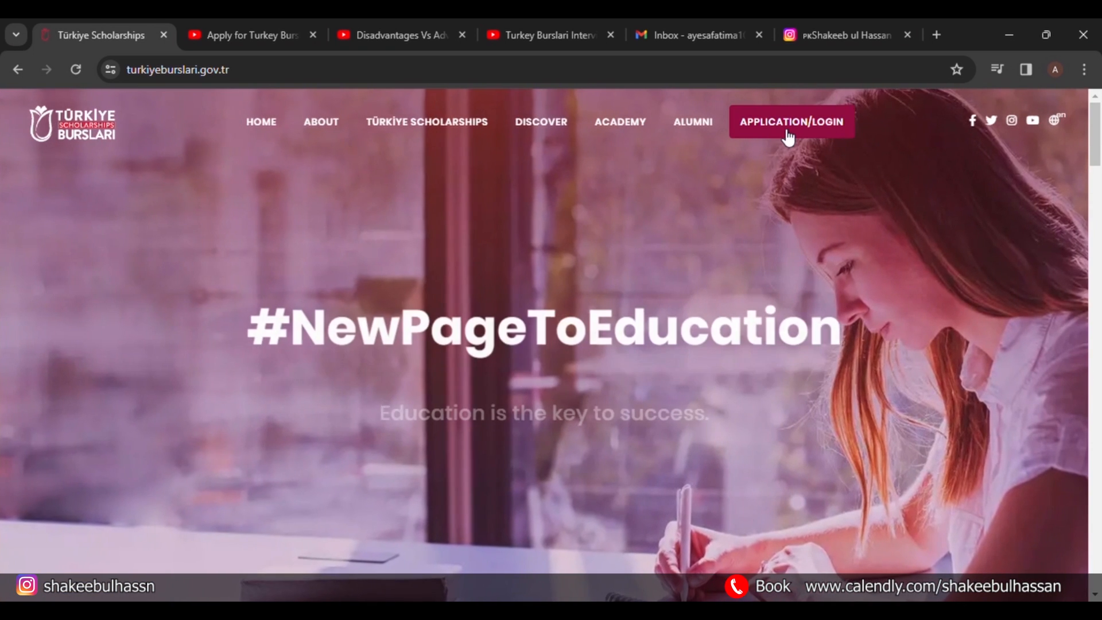
Go to APPLICATION/LOGIN and open the TBBS Register form.
click(787, 134)
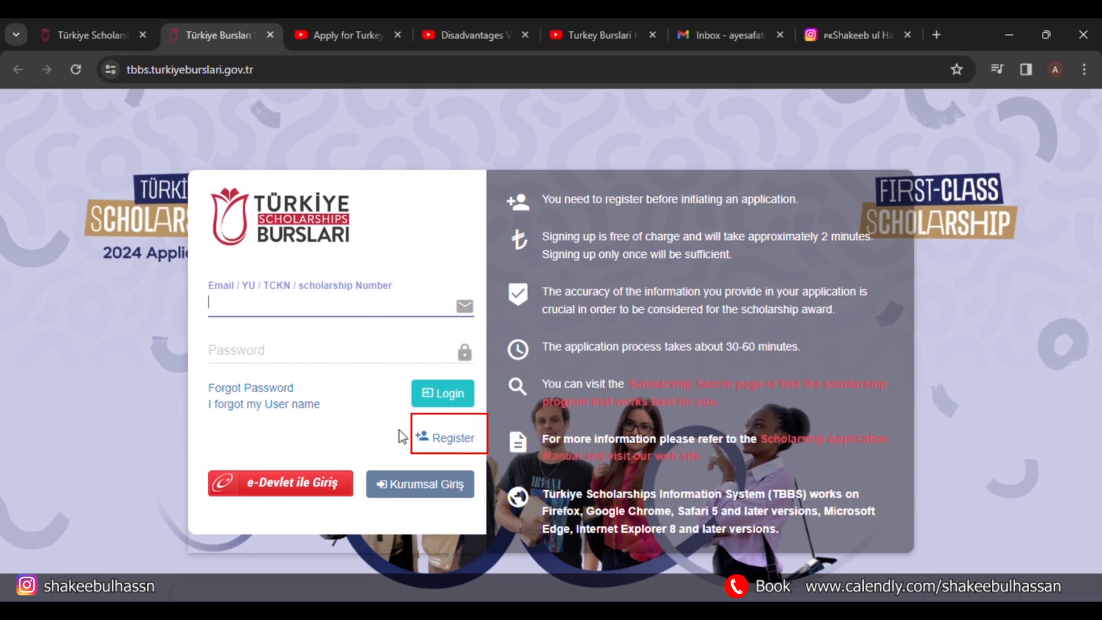
click(452, 441)
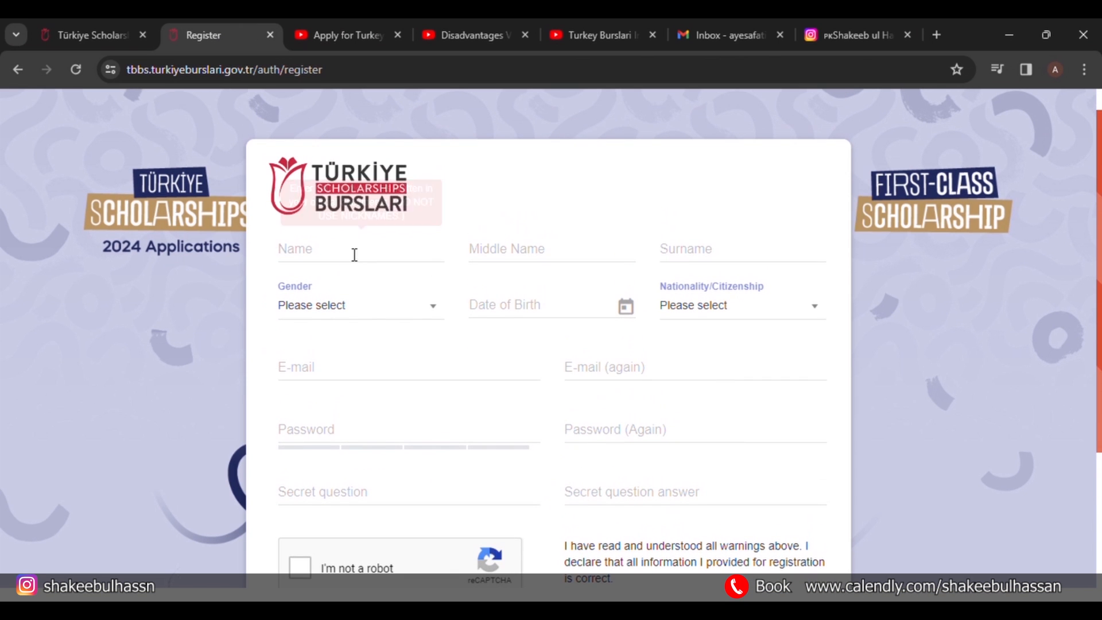
Enter the applicant's first name and surname, correcting the surname entry.
click(362, 259)
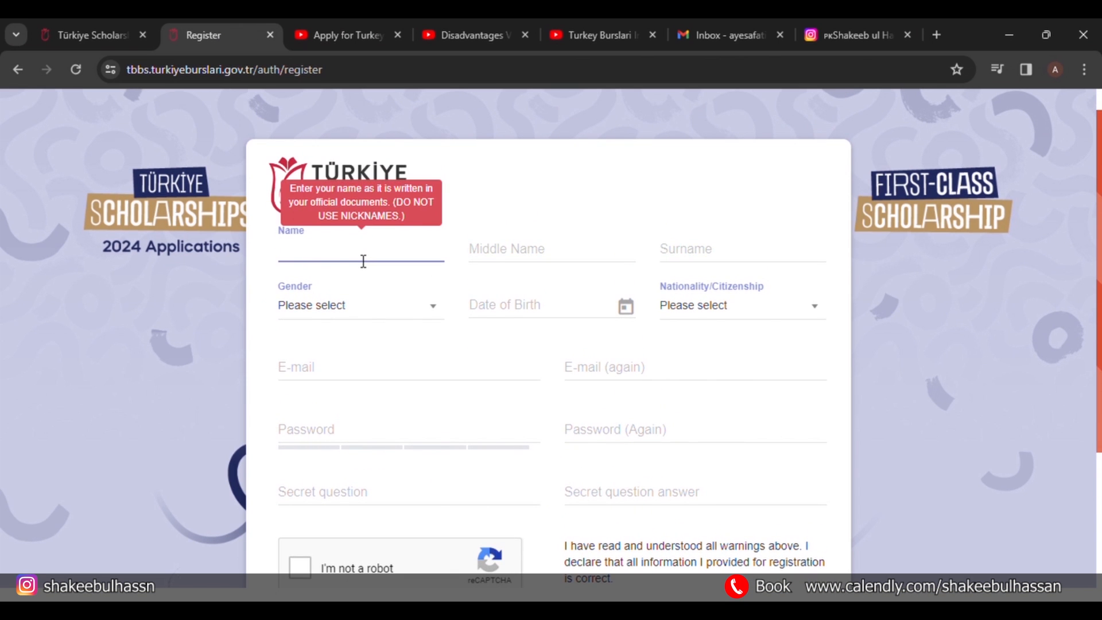
click(689, 249)
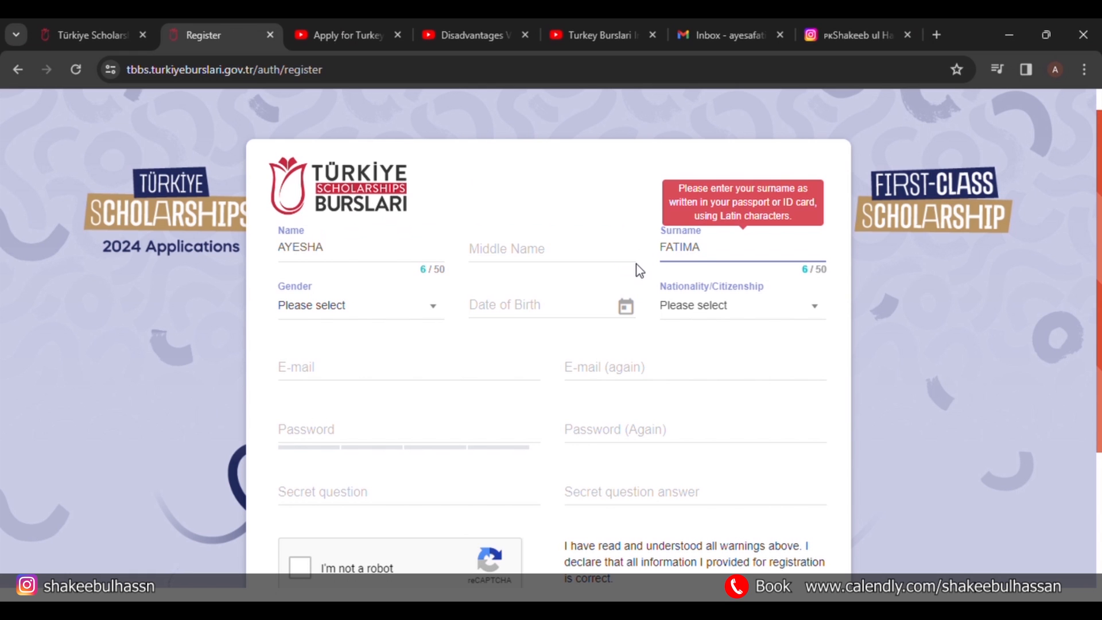
text(AYESHA)
key(BackSpace)
key(BackSpace)
key(BackSpace)
key(BackSpace)
key(BackSpace)
key(BackSpace)
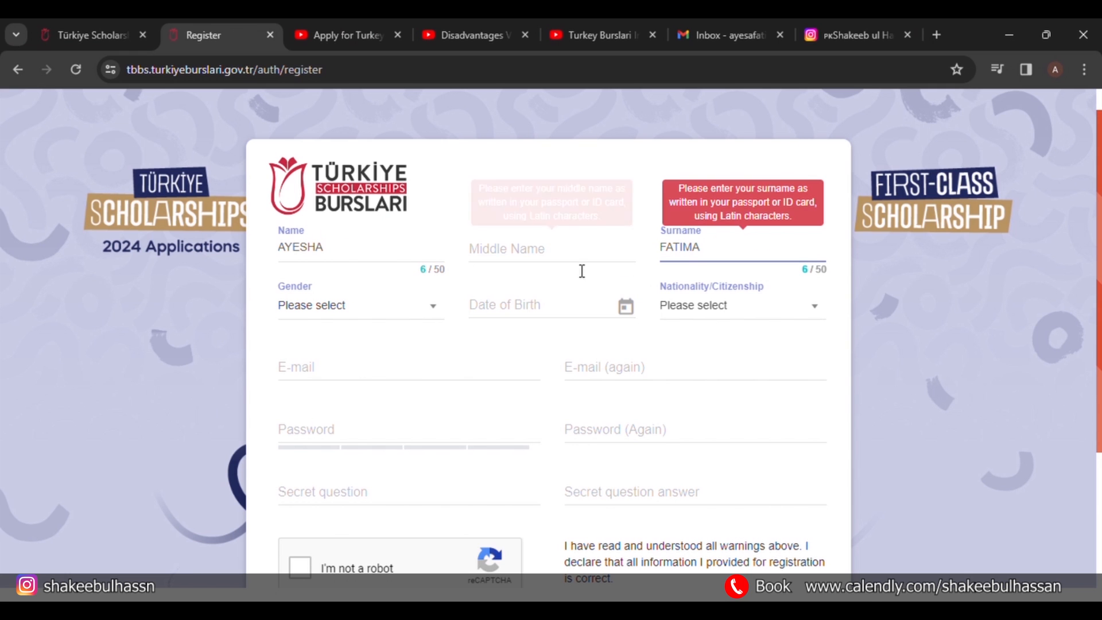
Set gender to Female and date of birth to 10 October 2006.
click(429, 313)
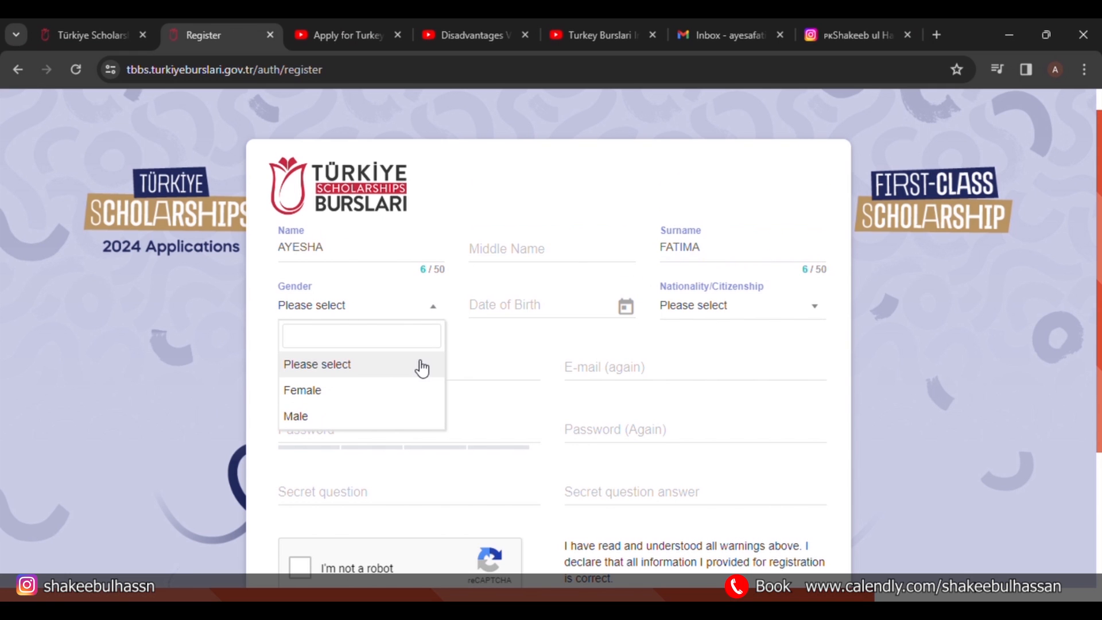
click(418, 390)
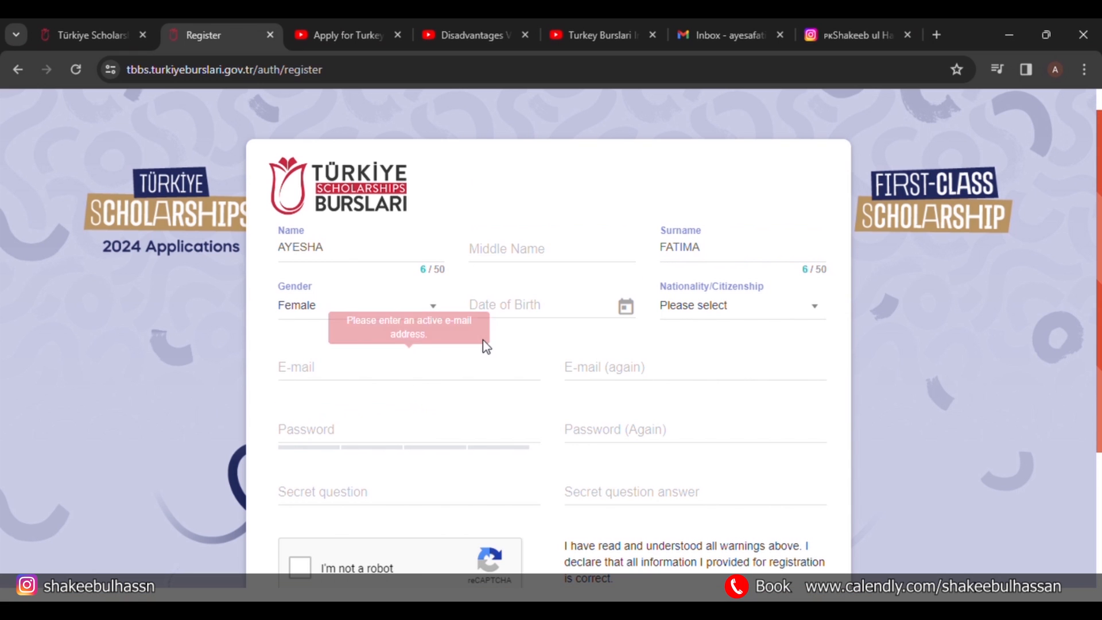
click(561, 310)
click(483, 262)
click(484, 264)
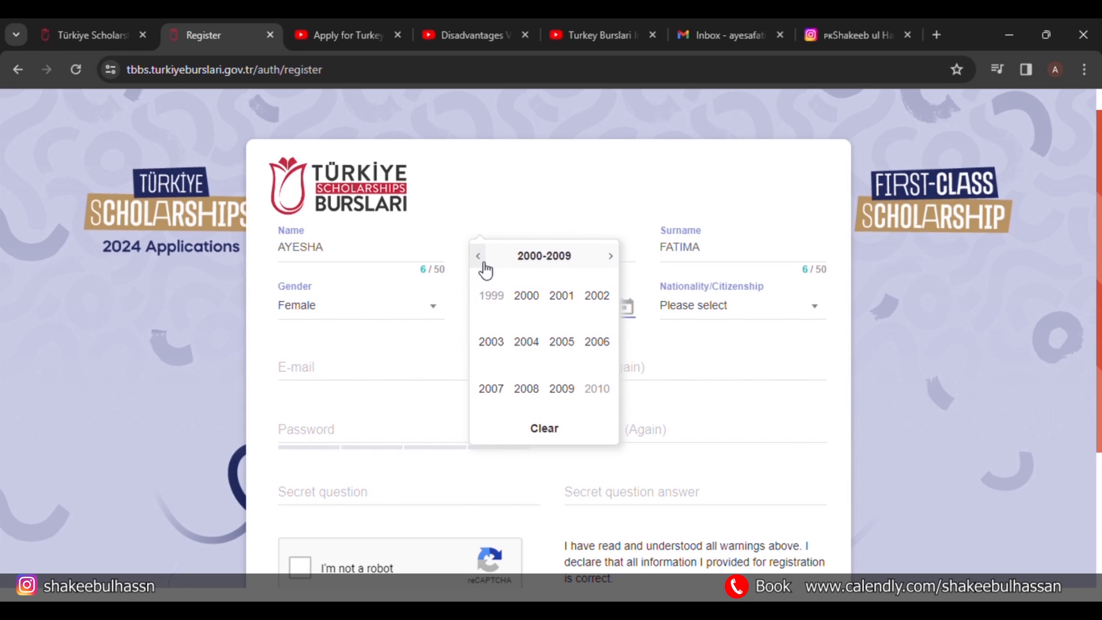
click(598, 345)
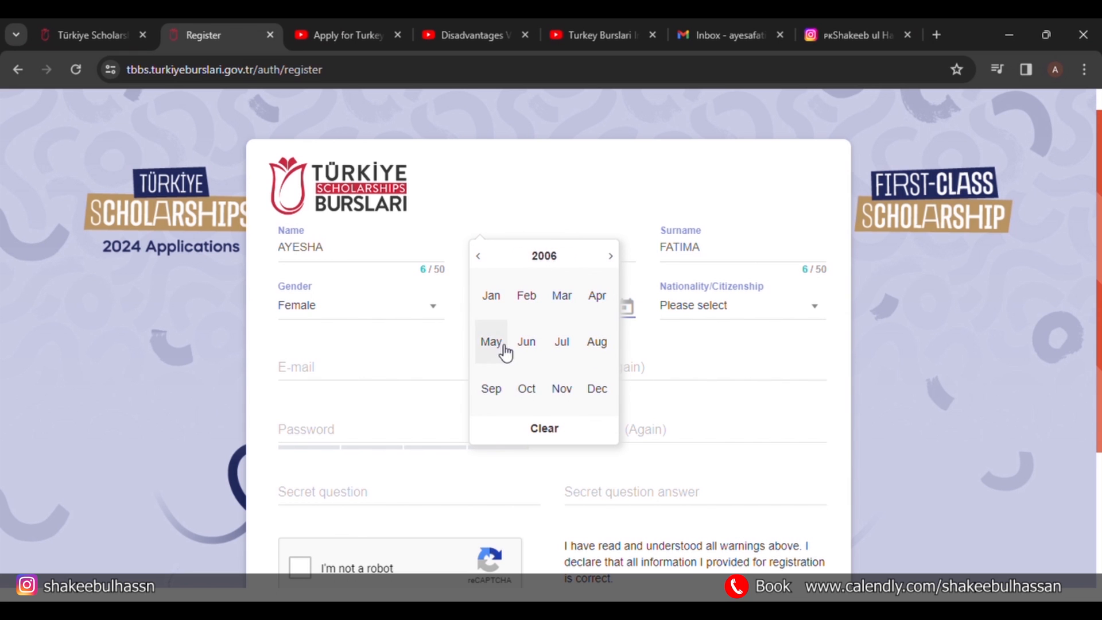
click(527, 390)
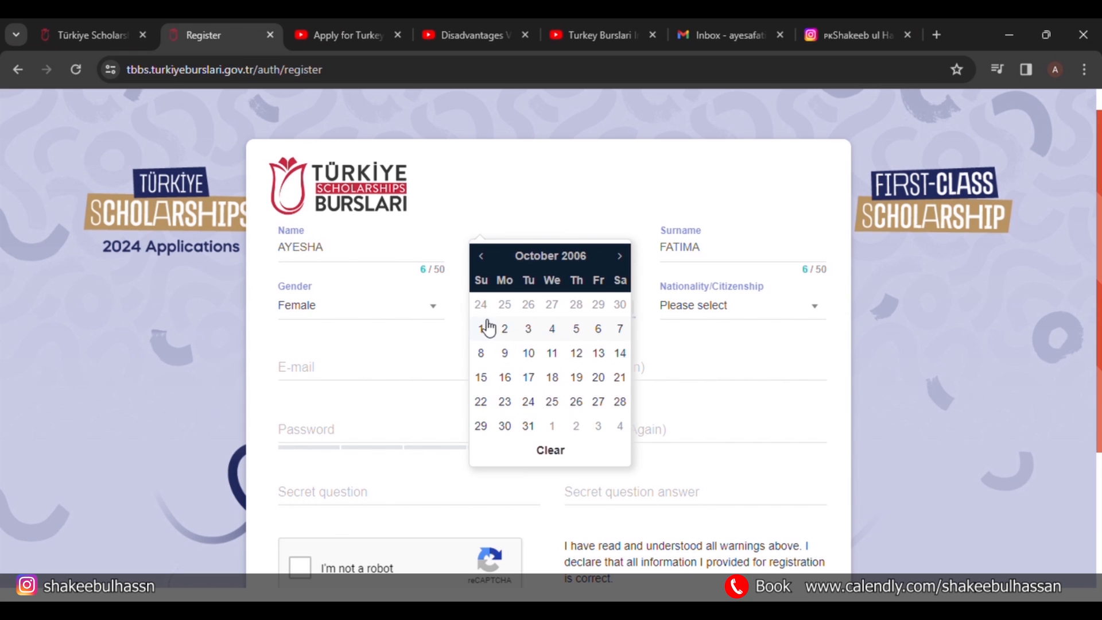
click(529, 355)
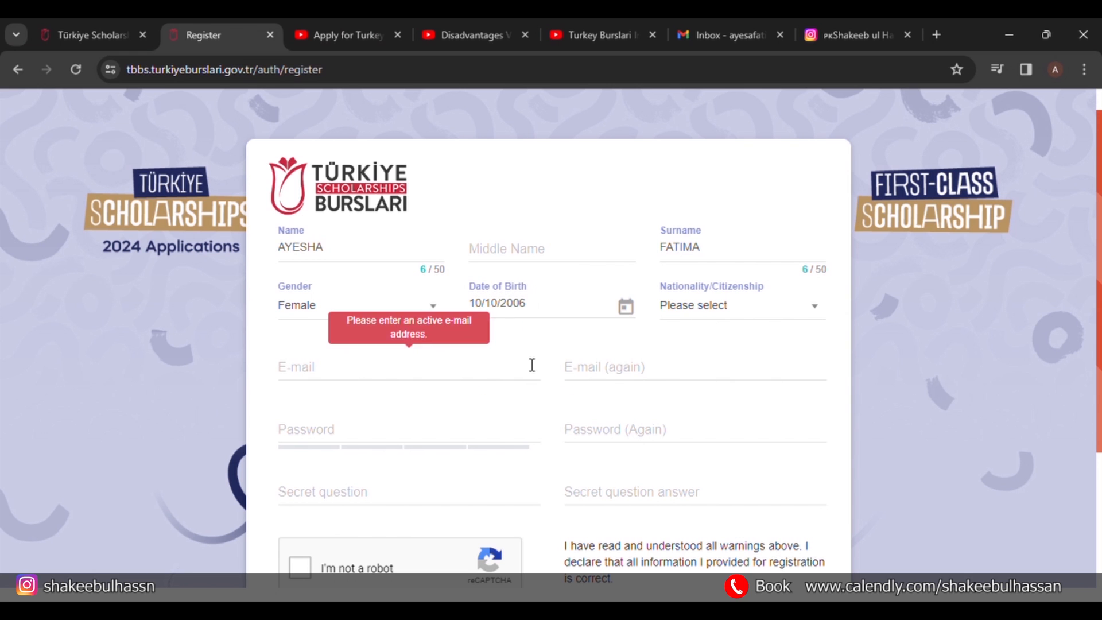
Search for and select Pakistan as the nationality.
click(714, 316)
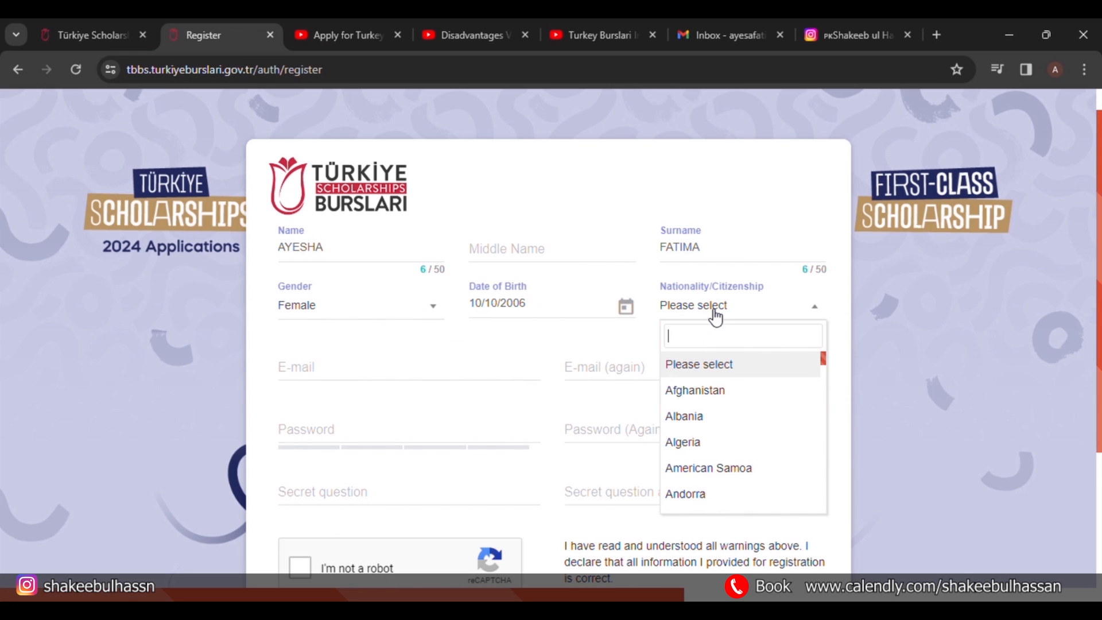
text(paki)
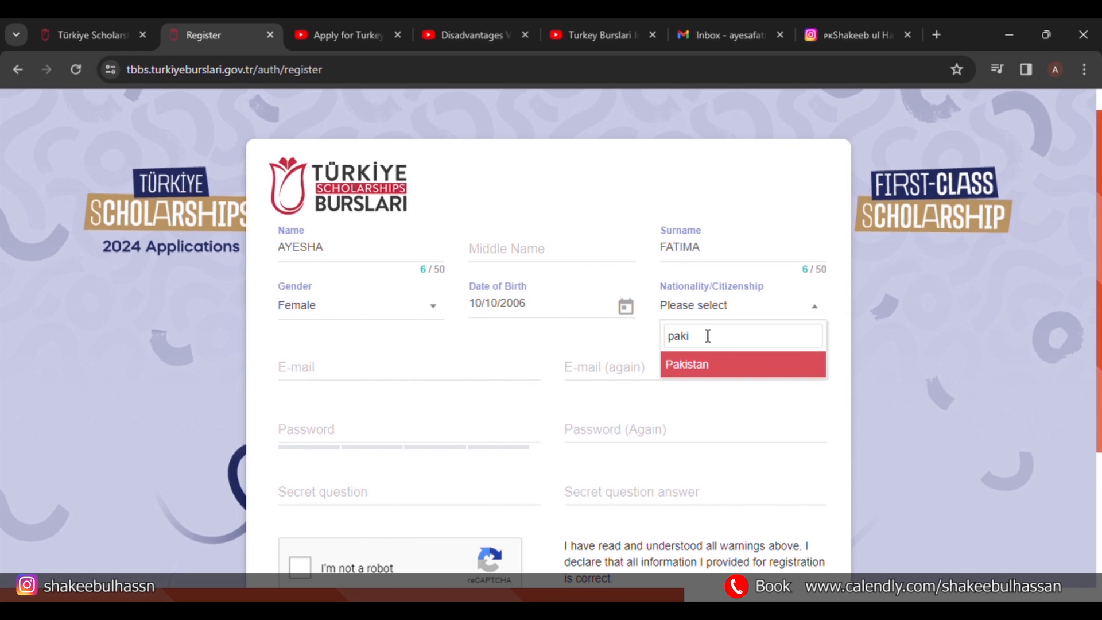
click(698, 368)
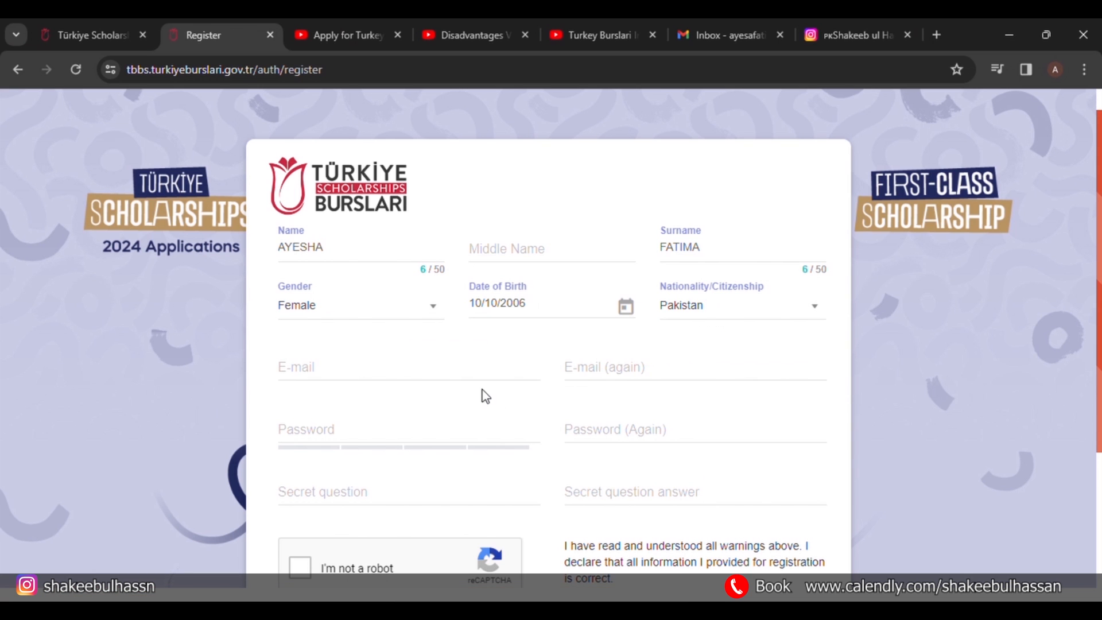
click(456, 373)
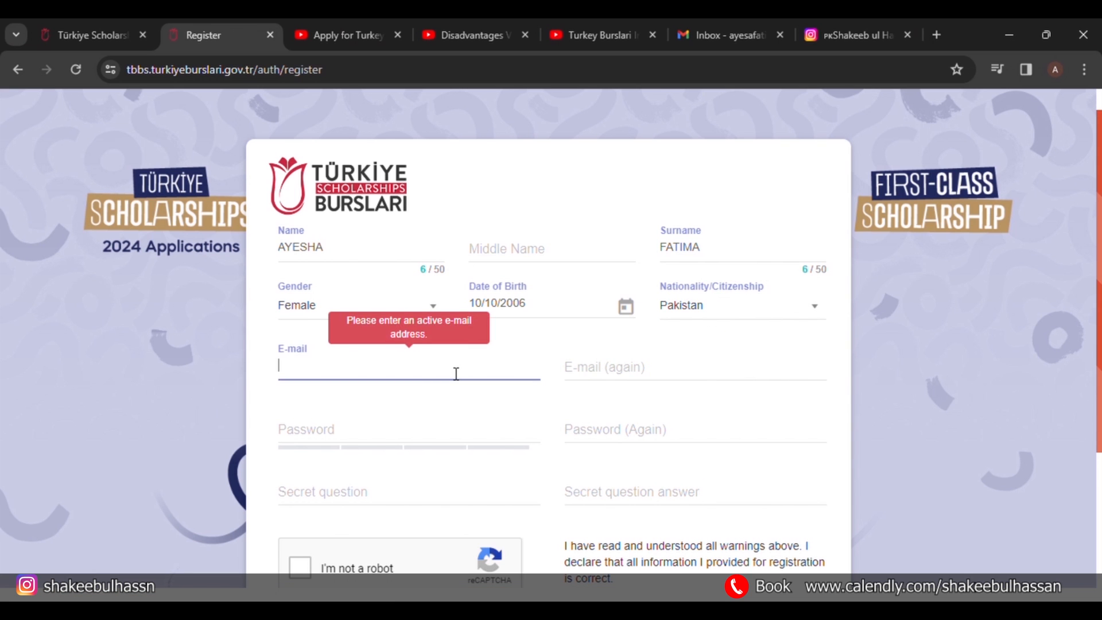
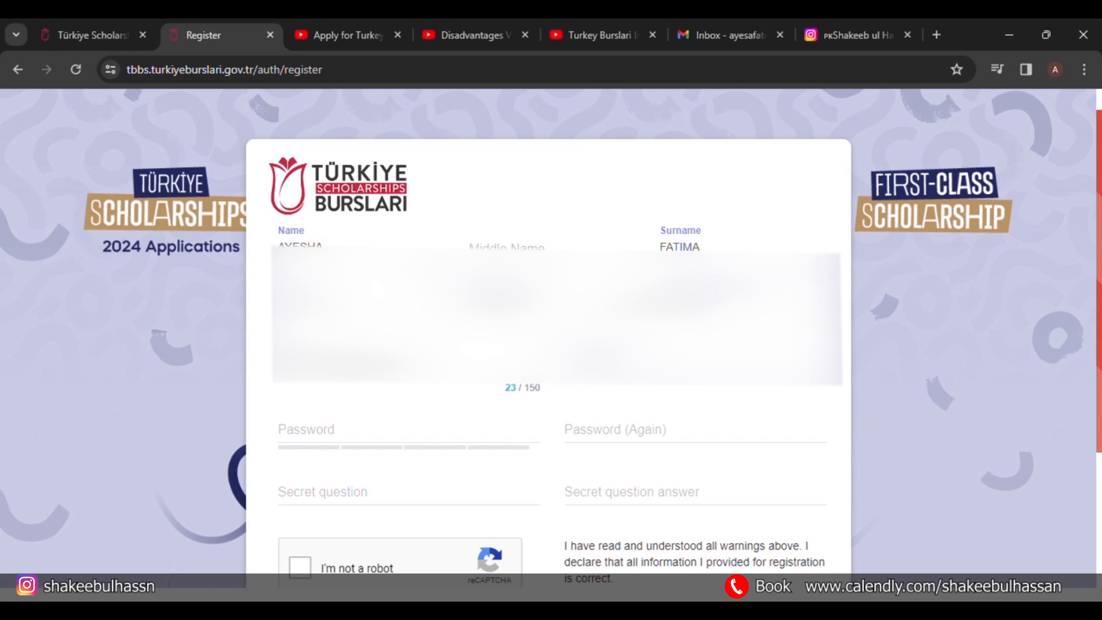
Enter the applicant's e-mail address twice and type the account password.
key(ctrl+v)
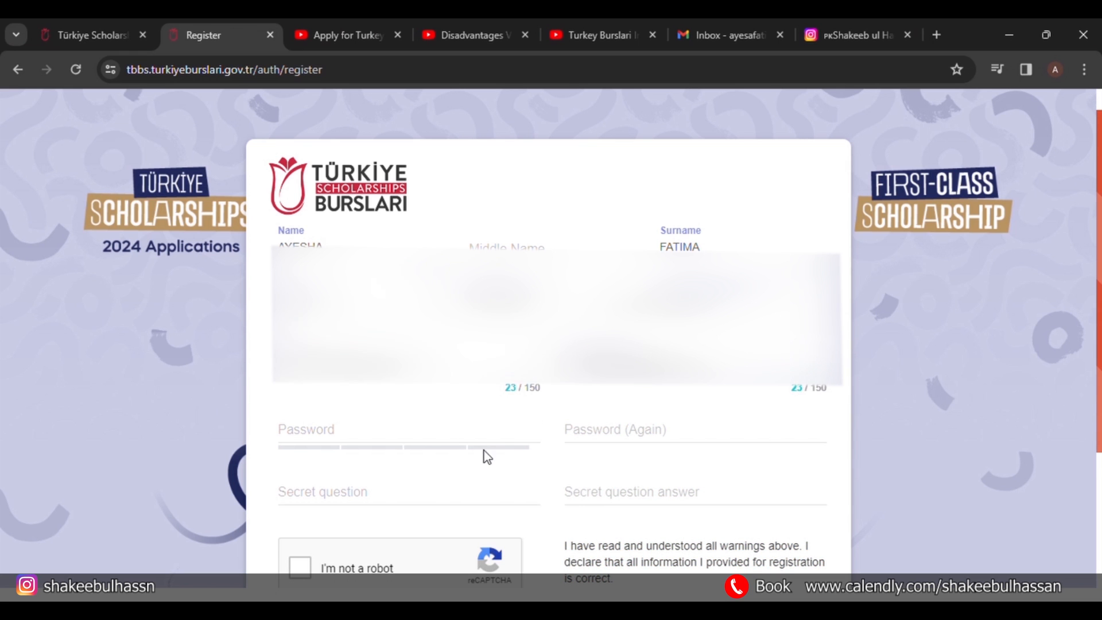
click(499, 428)
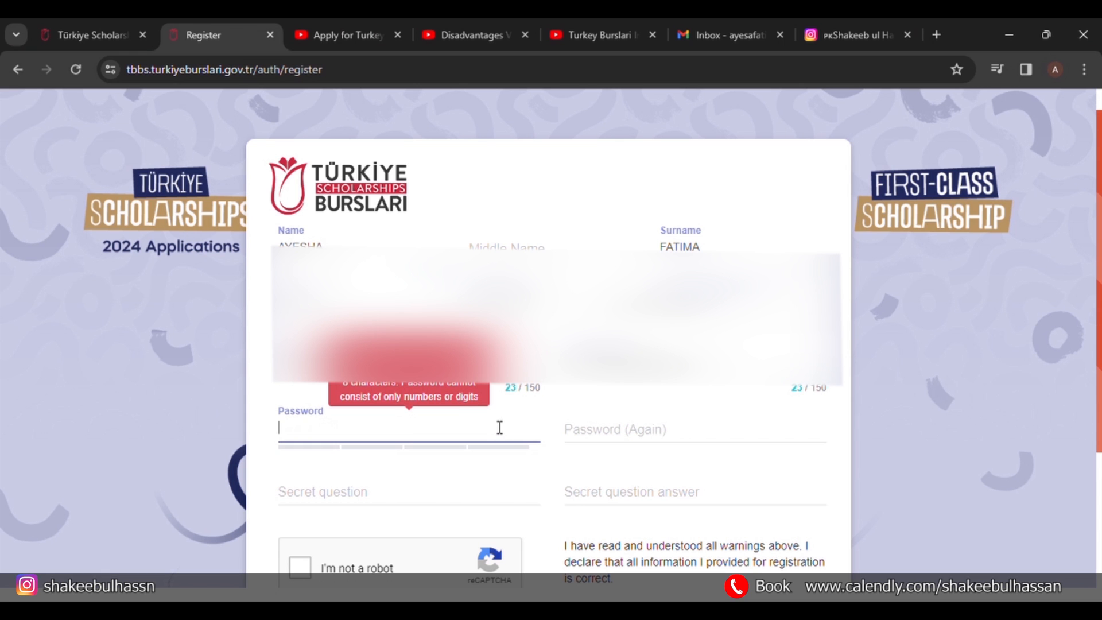
text(••)
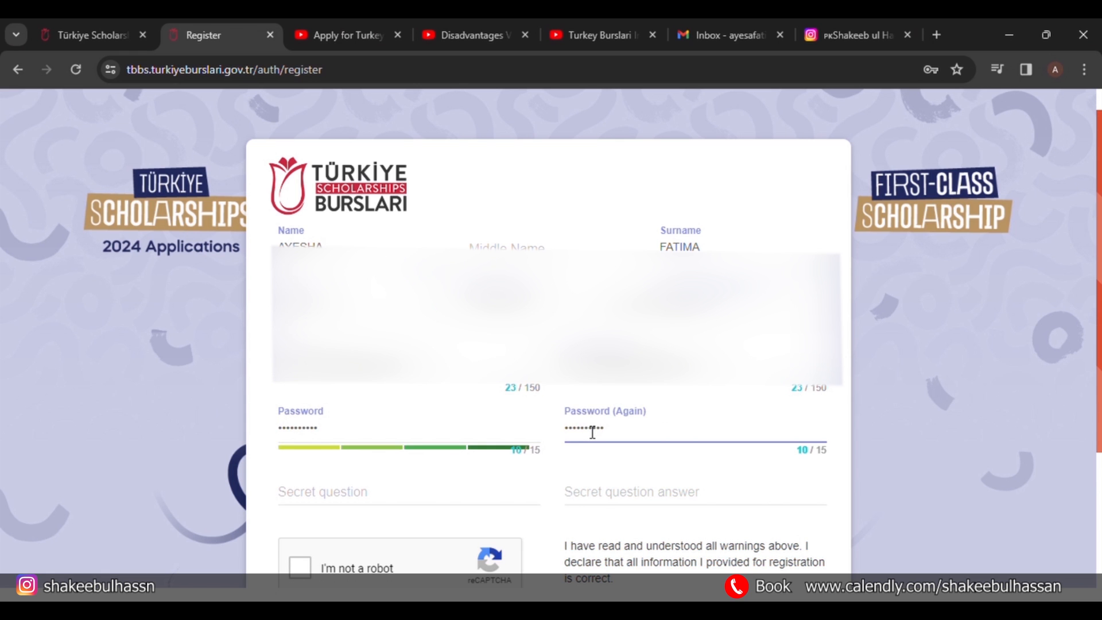
scroll(592, 433, down, 1)
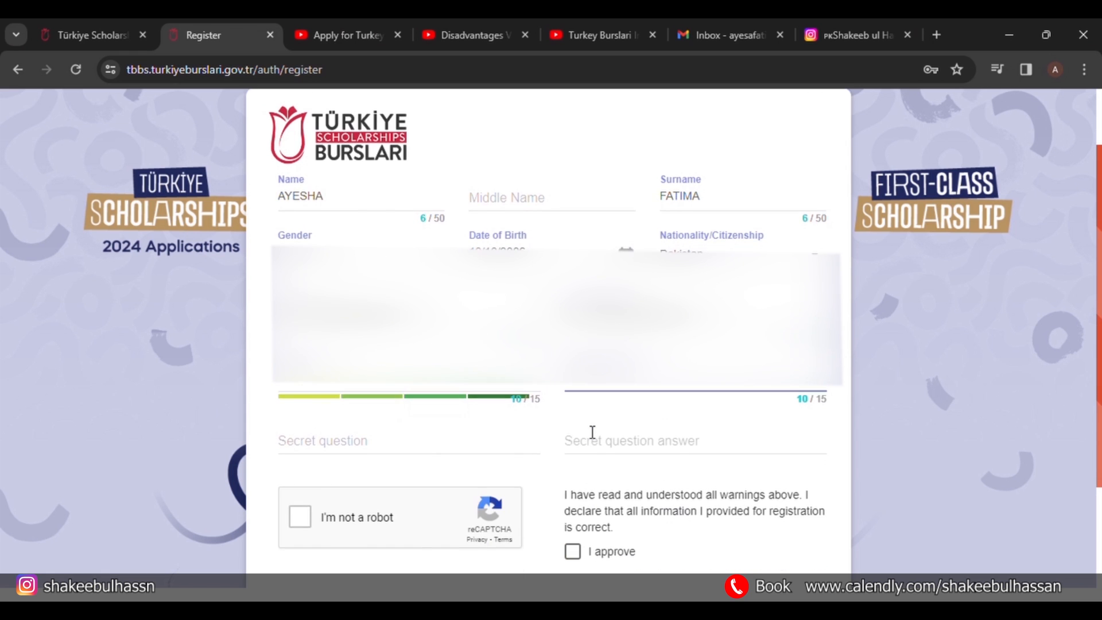
click(364, 447)
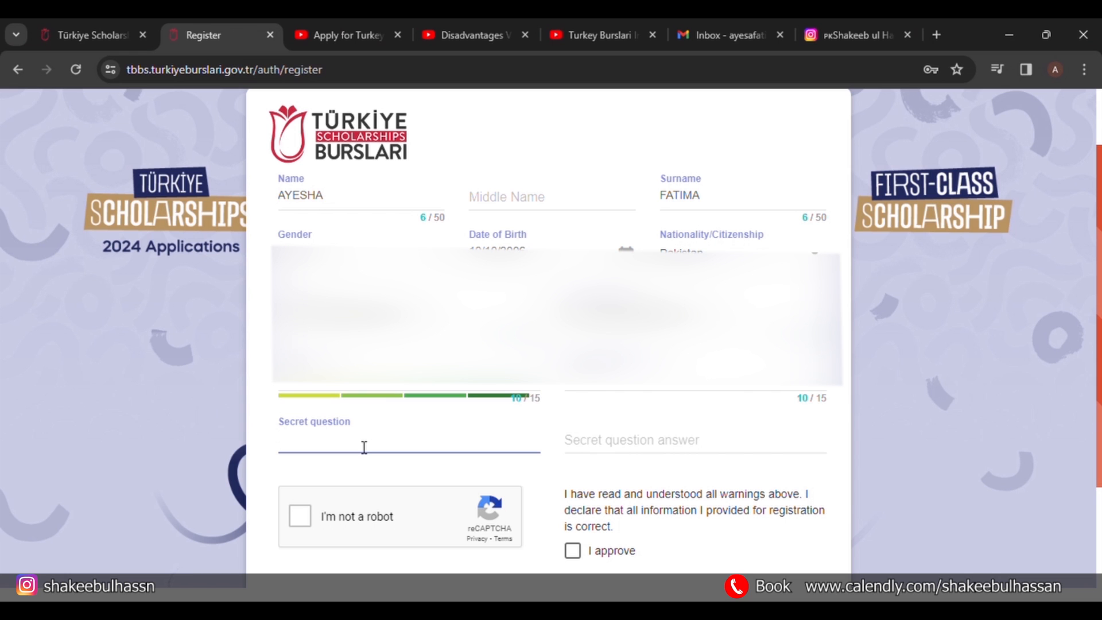
click(584, 447)
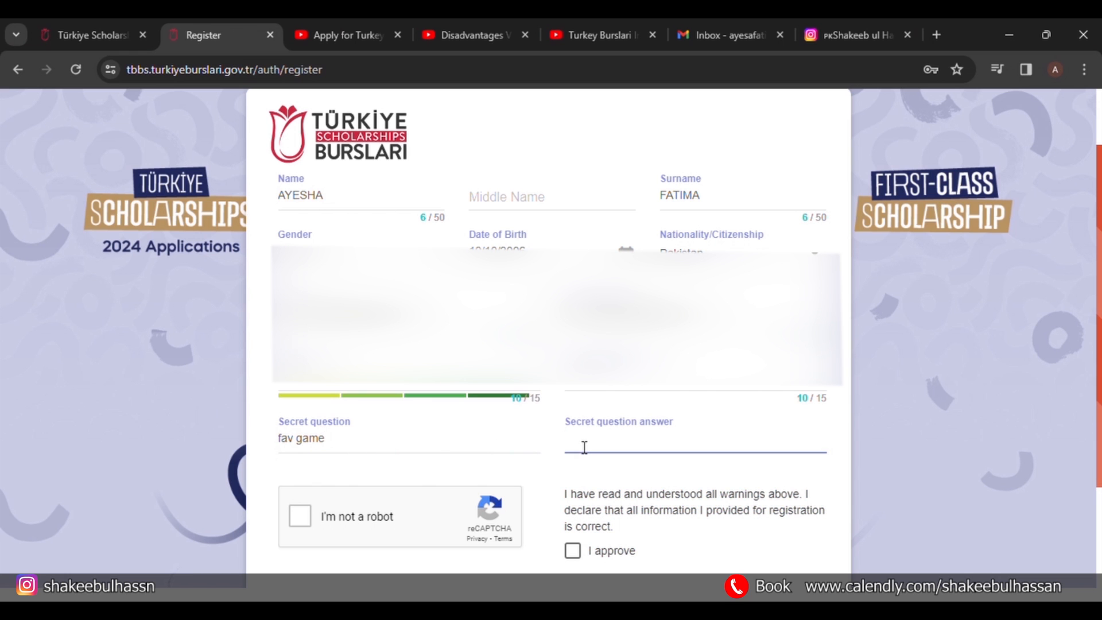
Pass the reCAPTCHA robot check and tick the 'I approve' declaration.
click(303, 515)
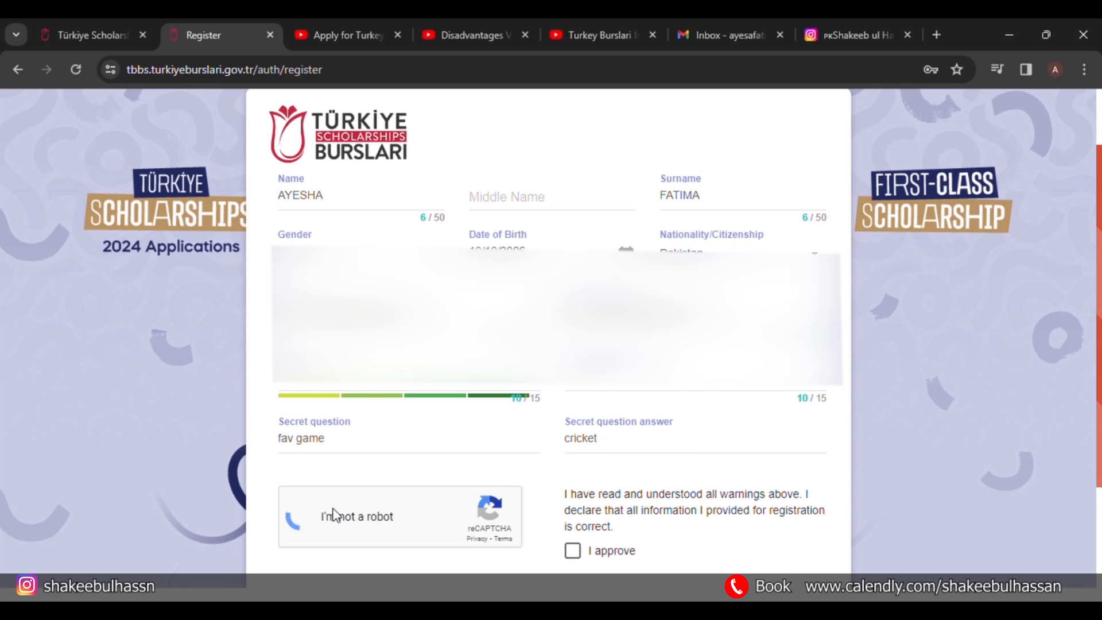
scroll(419, 459, down, 1)
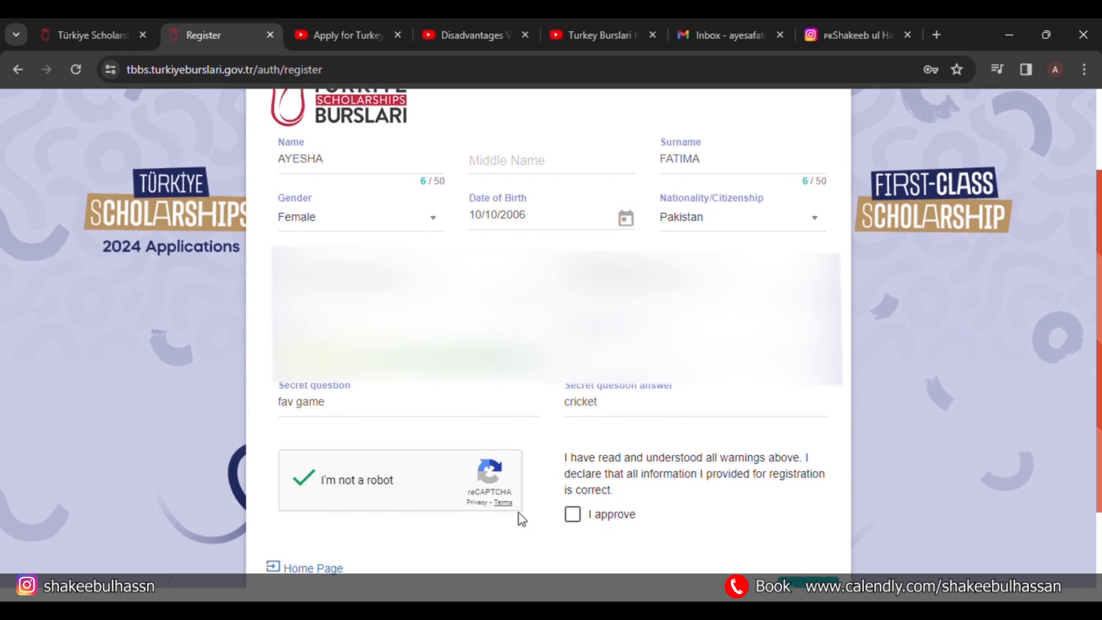
click(574, 520)
scroll(668, 517, down, 3)
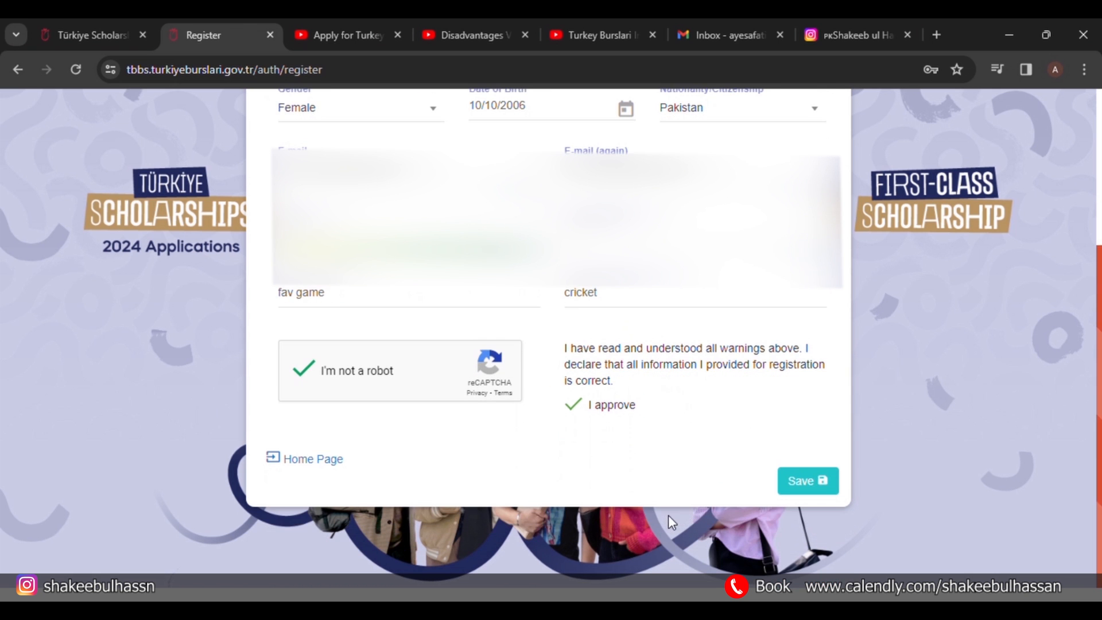
Save the form, approve the name and nationality in the Attention! dialog, and save again.
click(800, 487)
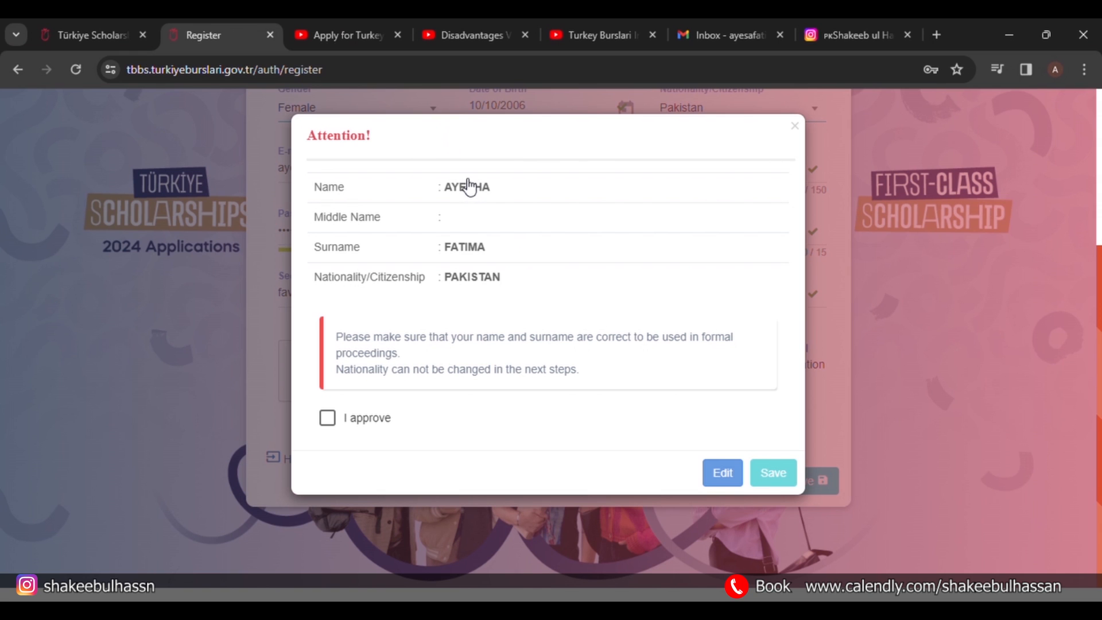
click(335, 423)
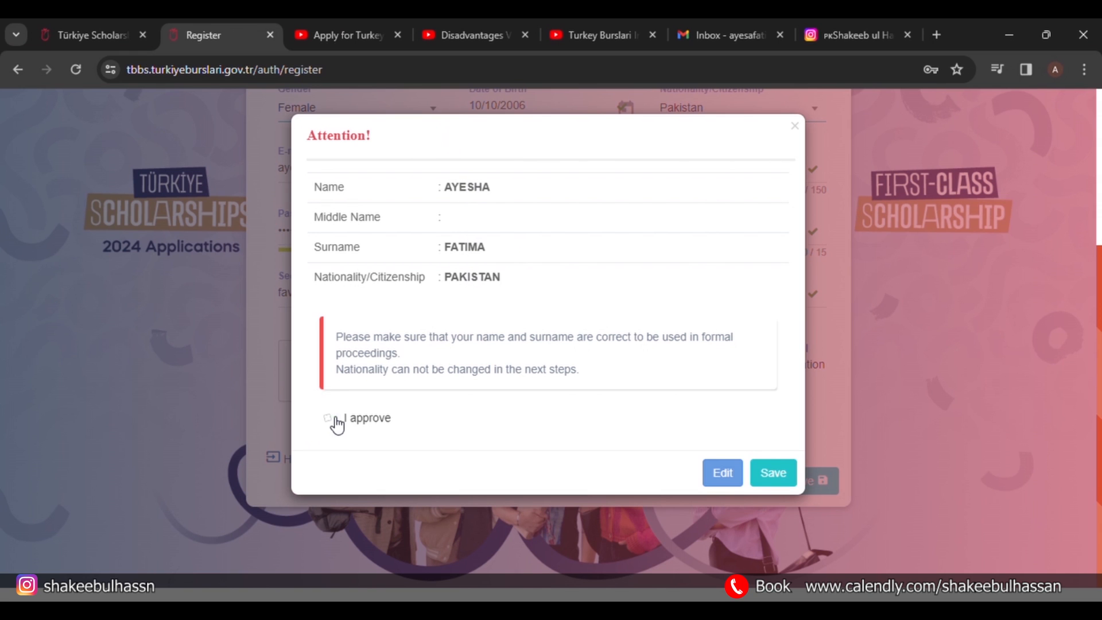
click(789, 481)
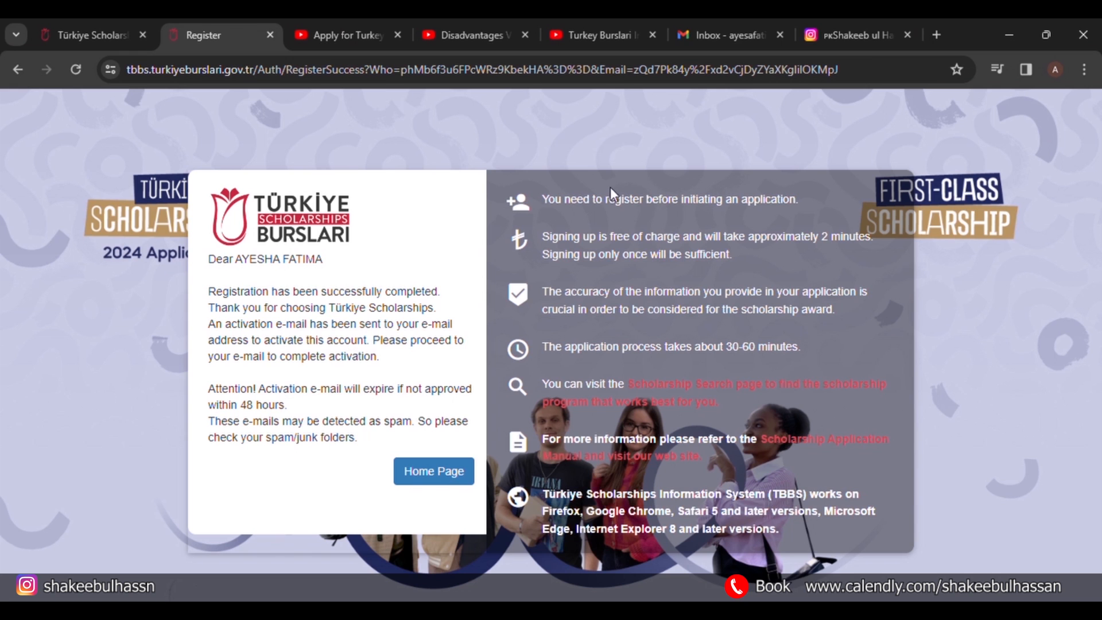
Refresh Gmail until the Türkiye Scholarships email arrives, open it and follow the activation link.
click(712, 23)
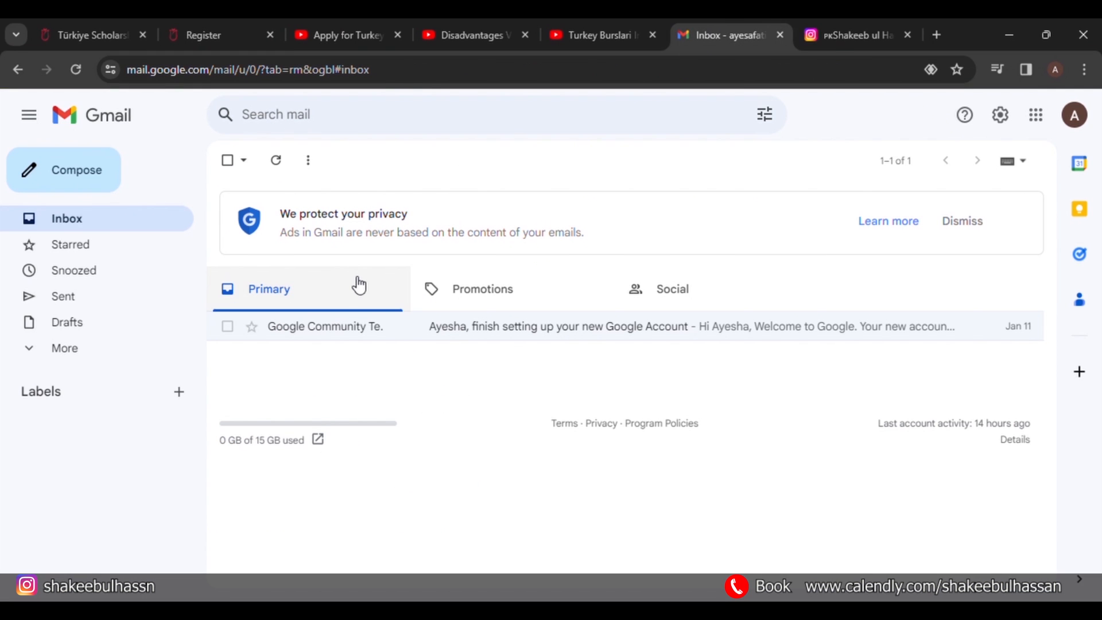
click(86, 356)
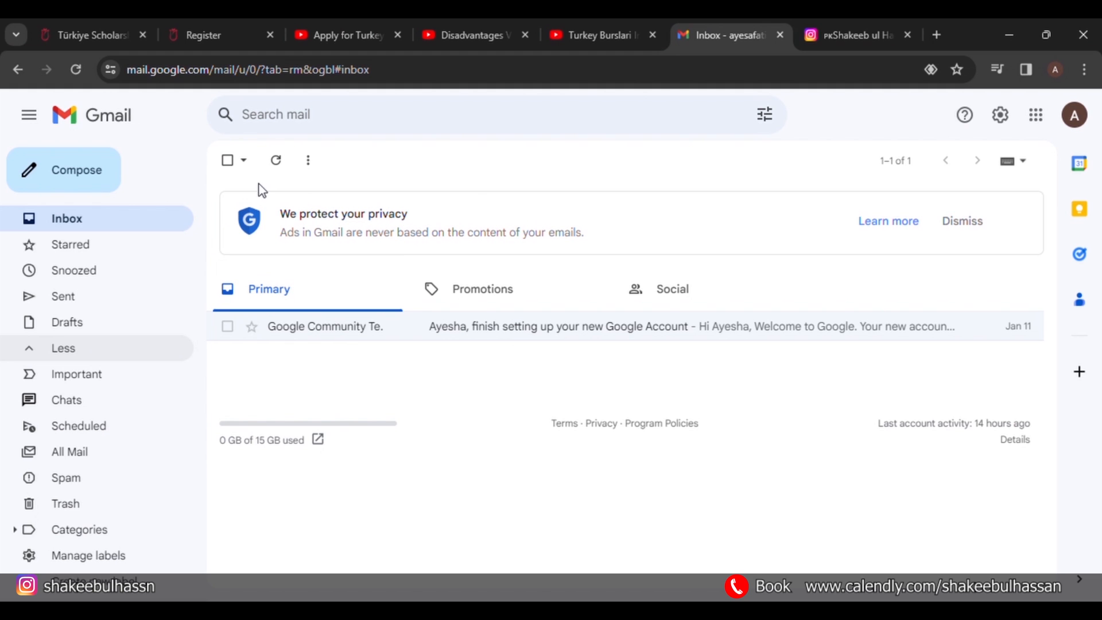
click(277, 164)
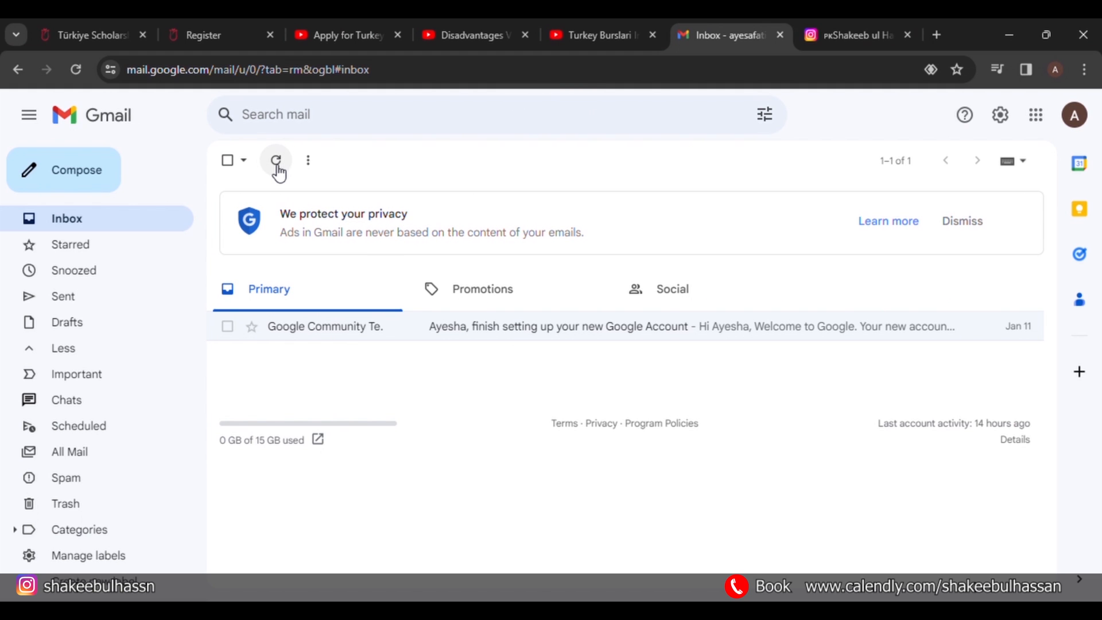
click(278, 163)
click(278, 165)
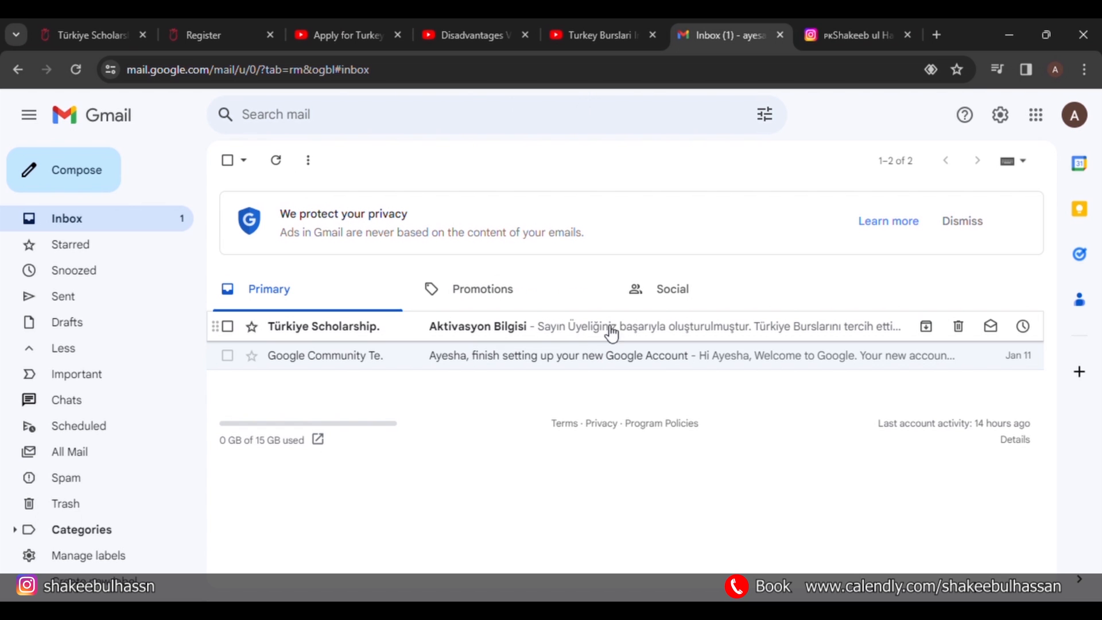
click(525, 328)
scroll(306, 445, down, 6)
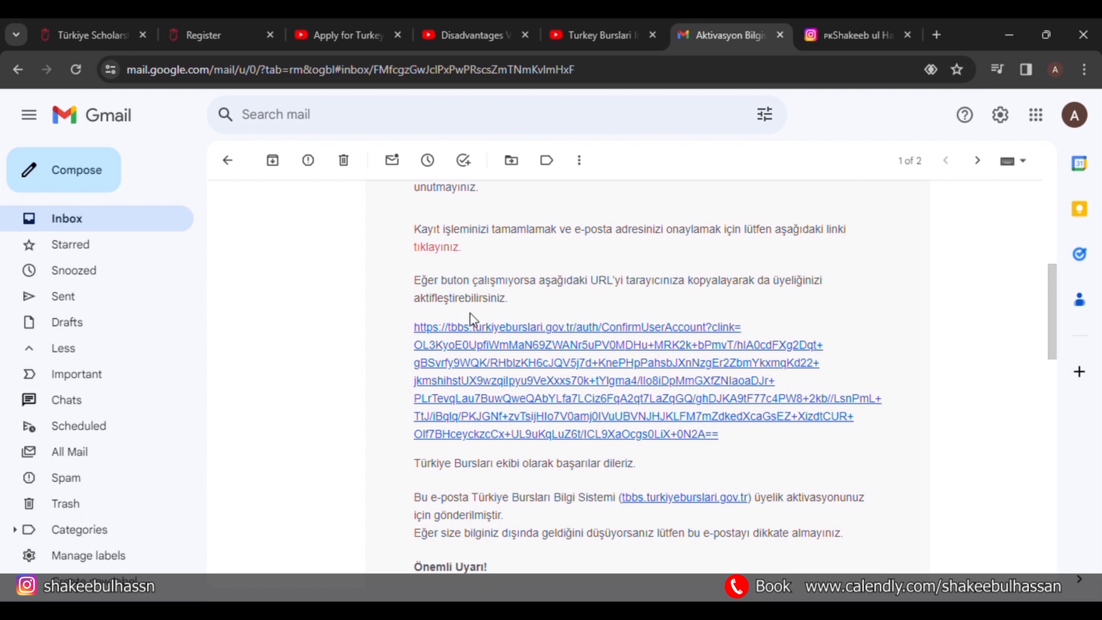
scroll(392, 401, down, 10)
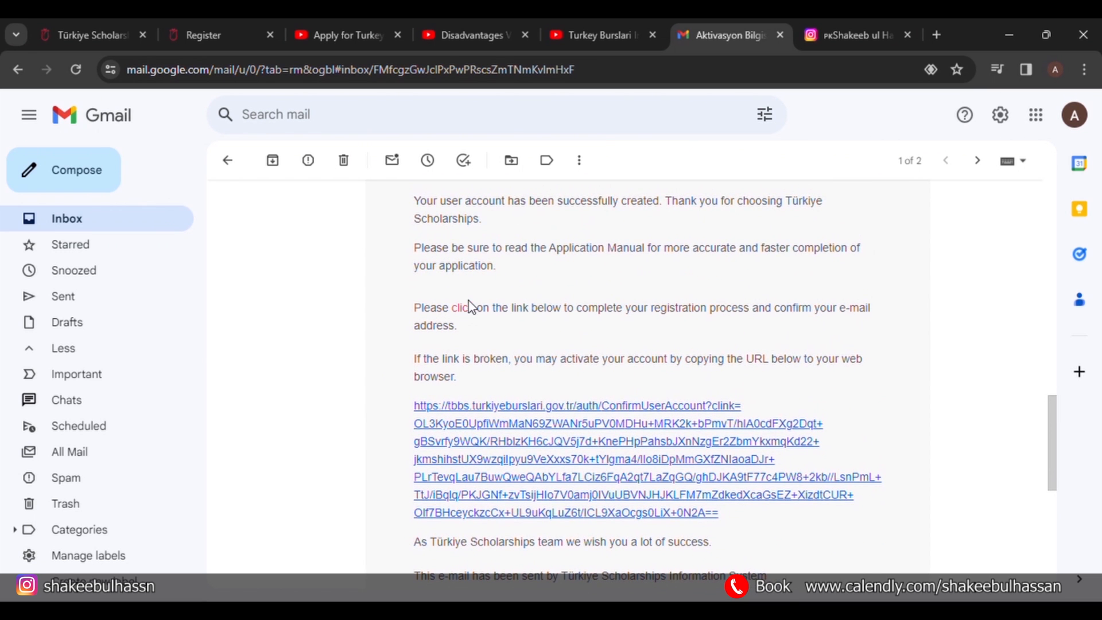
click(498, 442)
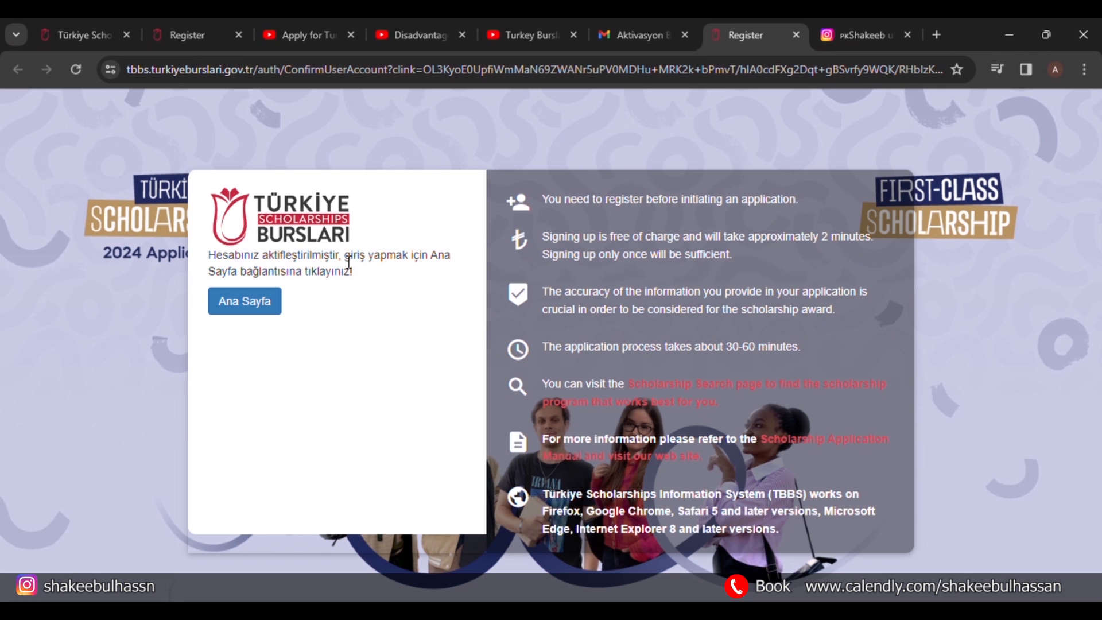
Read the account-activated message and go to the Ana Sayfa login page.
mouse_move(343, 261)
mouse_down()
mouse_move(261, 262)
mouse_move(348, 260)
mouse_up()
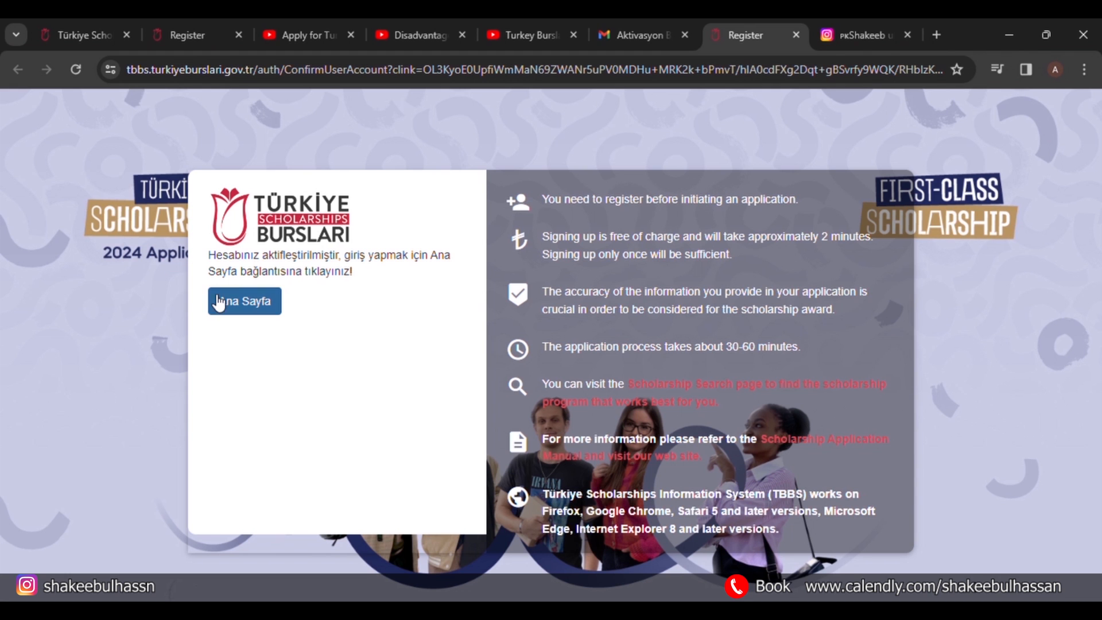
click(245, 300)
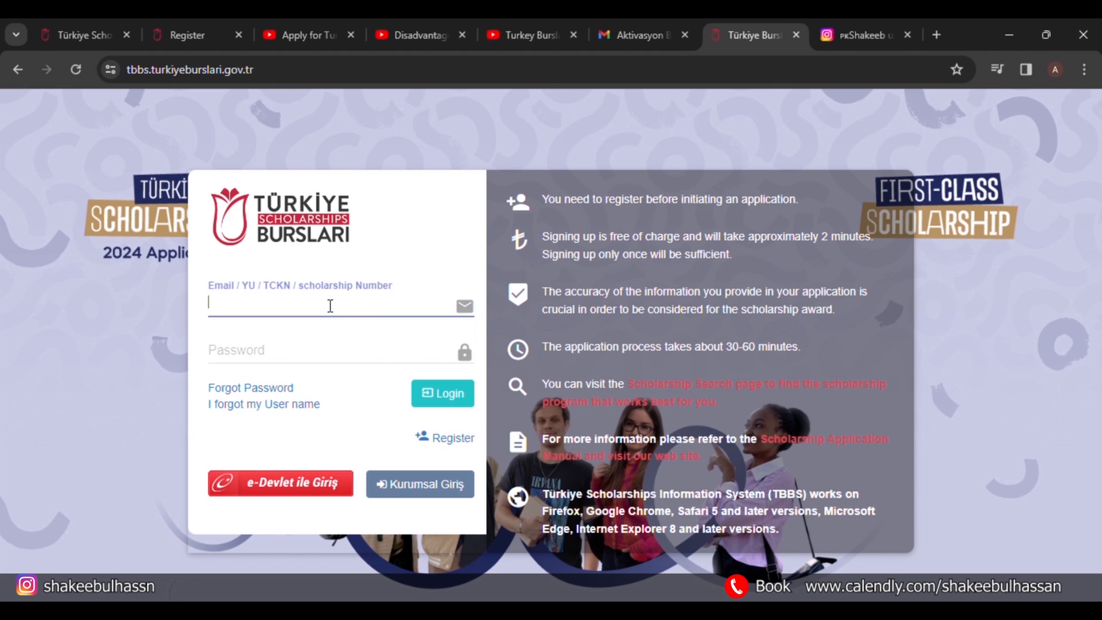
Log in with the autofilled e-mail and the pasted account password.
click(392, 333)
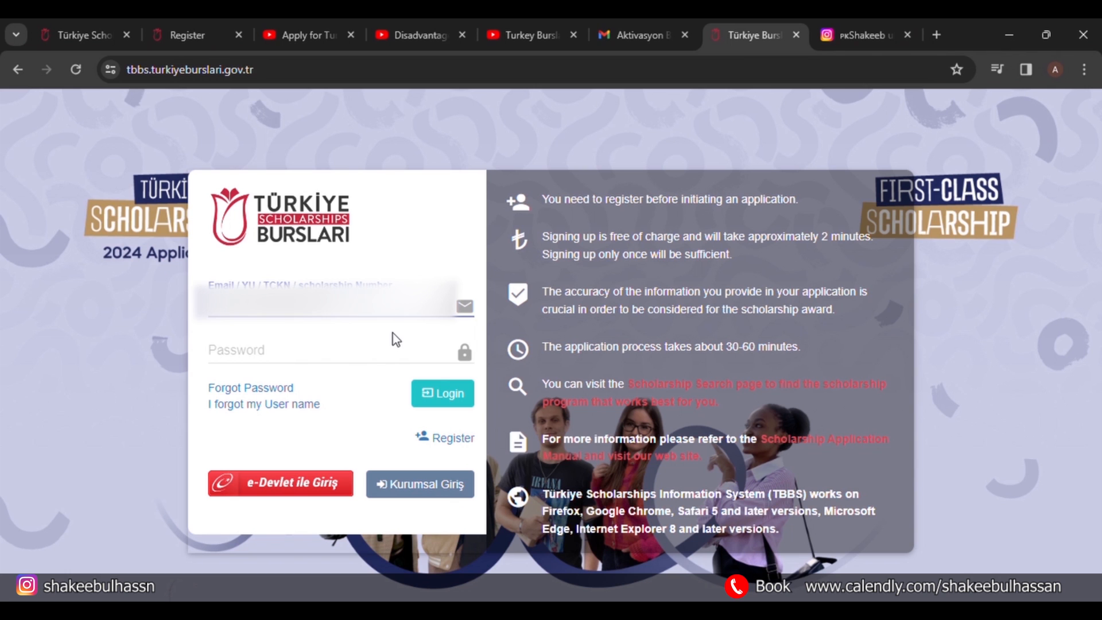
click(376, 361)
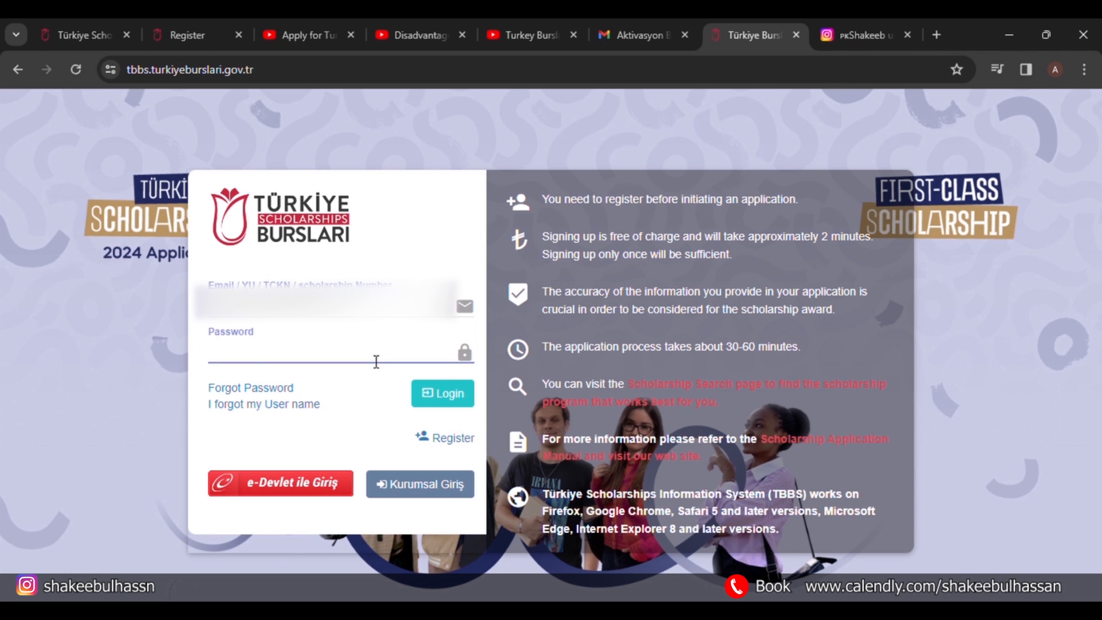
key(ctrl+v)
click(462, 395)
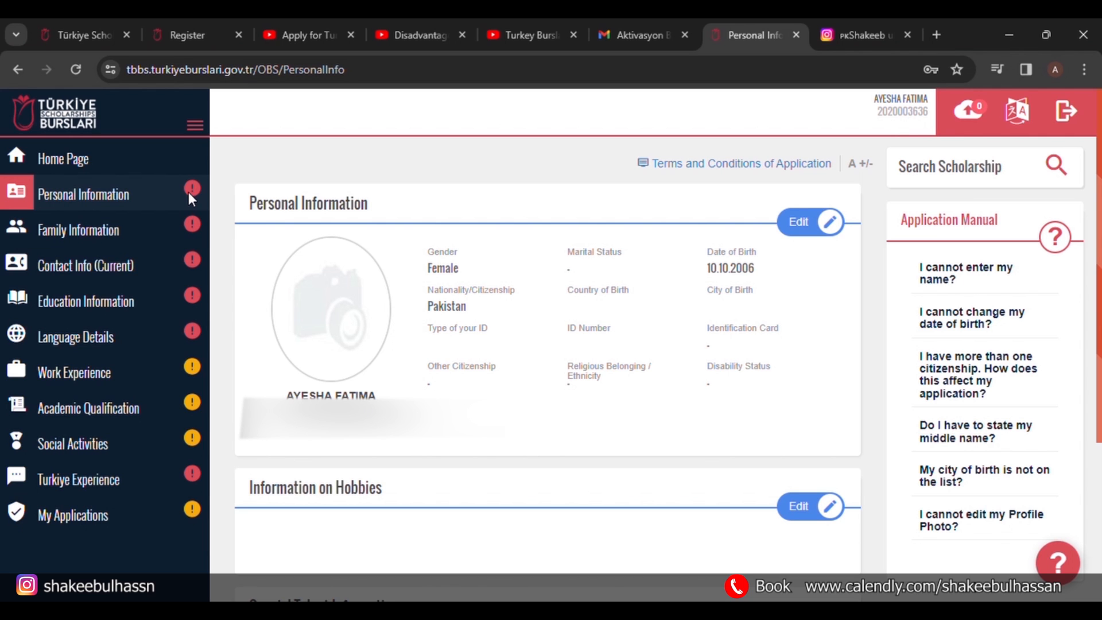
Apply for the Bachelor's Undergraduate Scholarship, dismiss the missing high school notice, and open Personal Information.
click(89, 161)
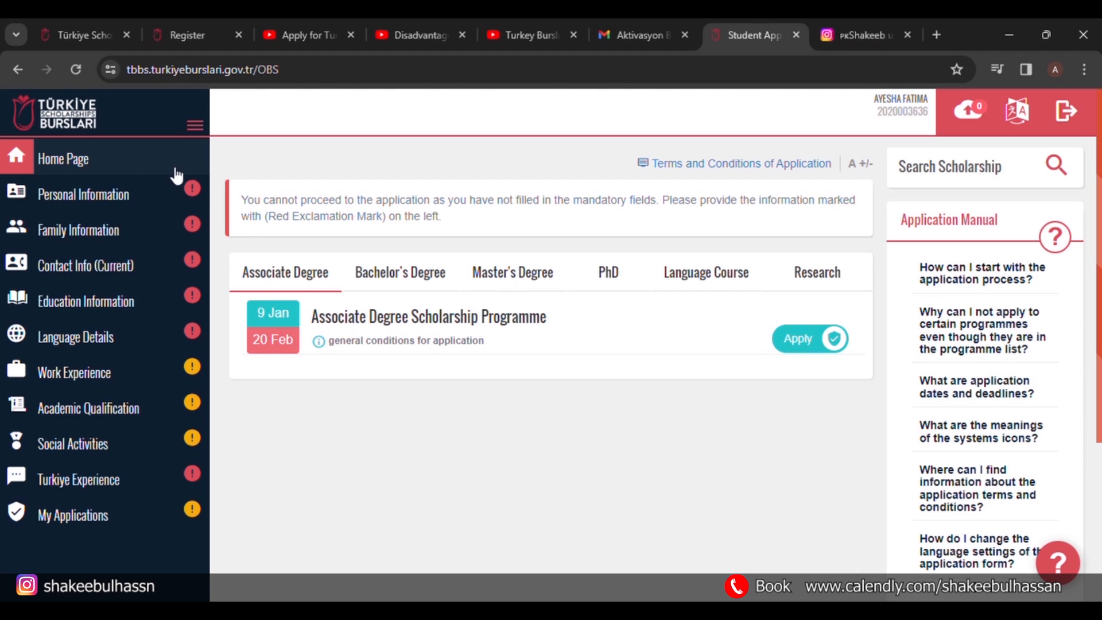
click(402, 272)
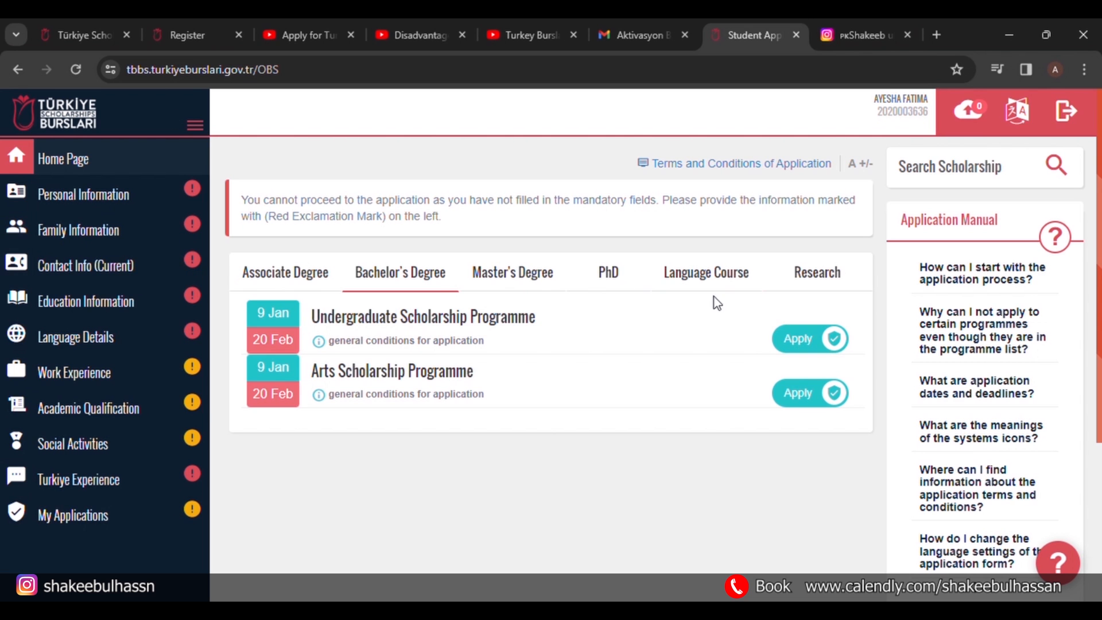
click(806, 339)
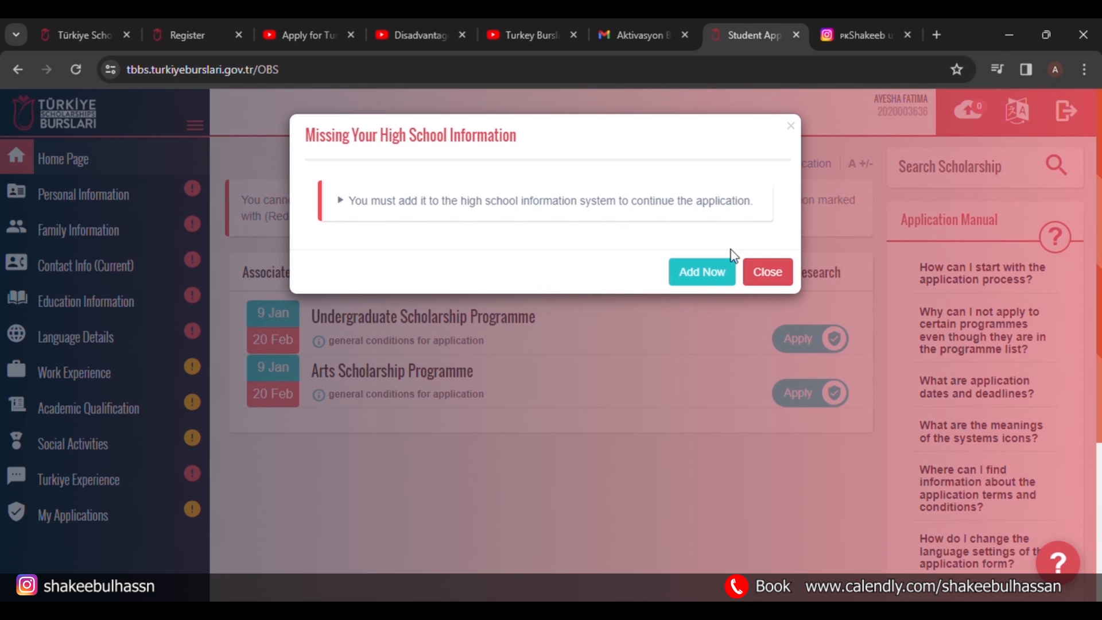
click(770, 271)
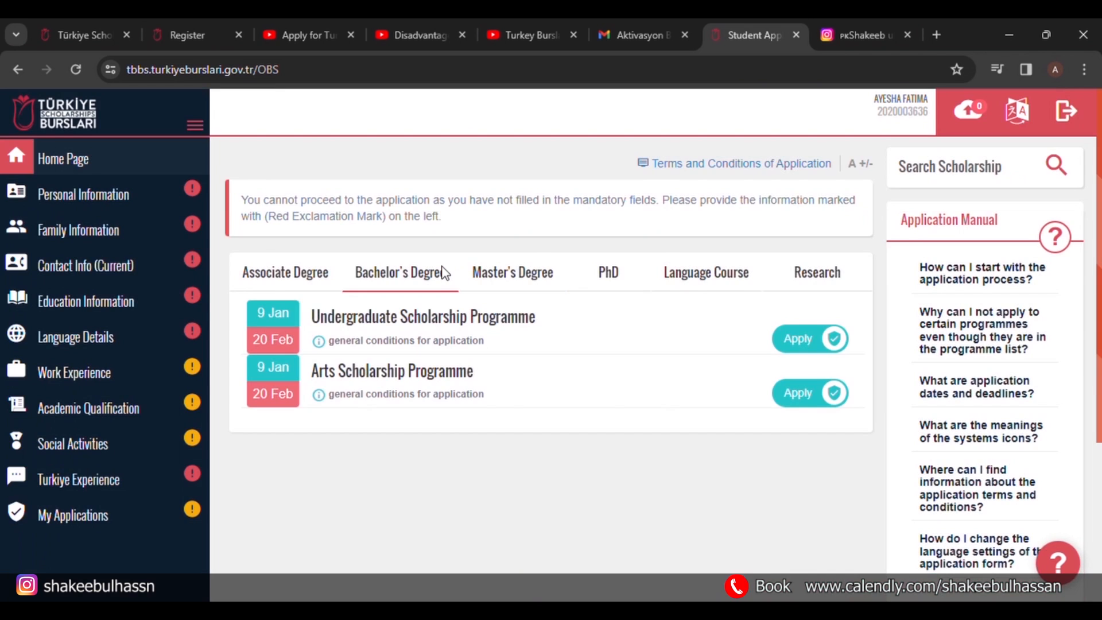
click(143, 207)
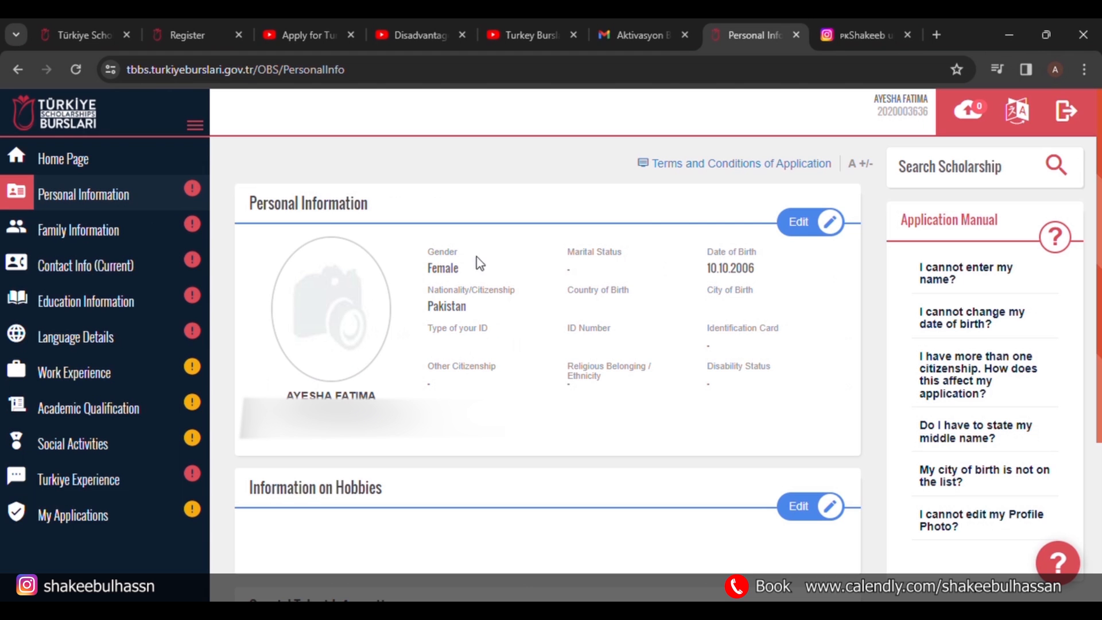
Set marital status to Single, country of birth Pakistan and city of birth Lahore.
click(790, 229)
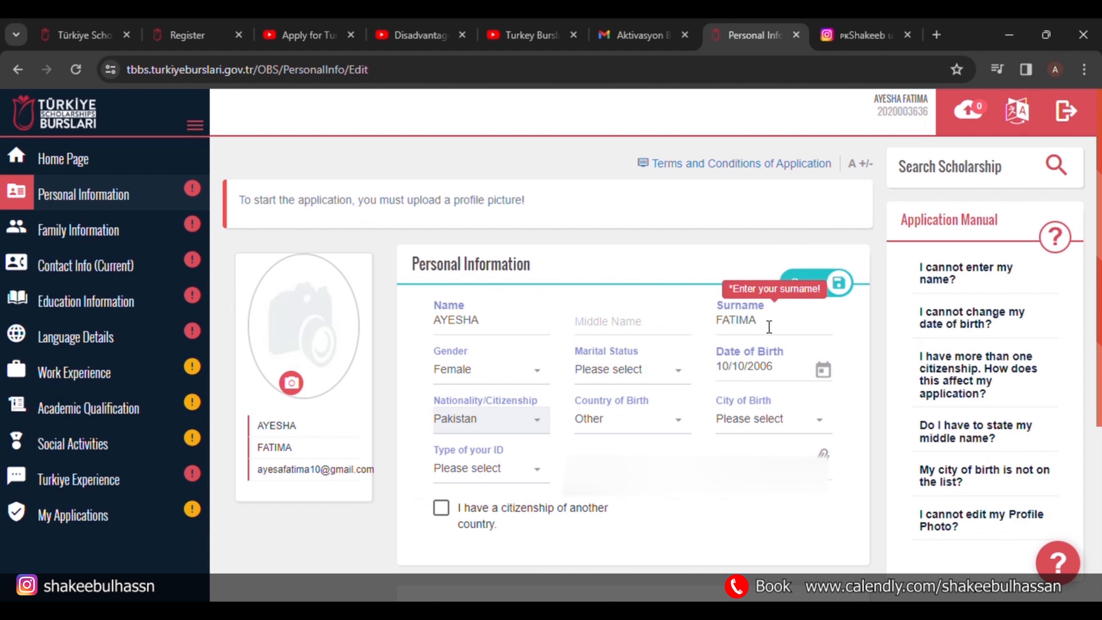
click(626, 374)
click(613, 505)
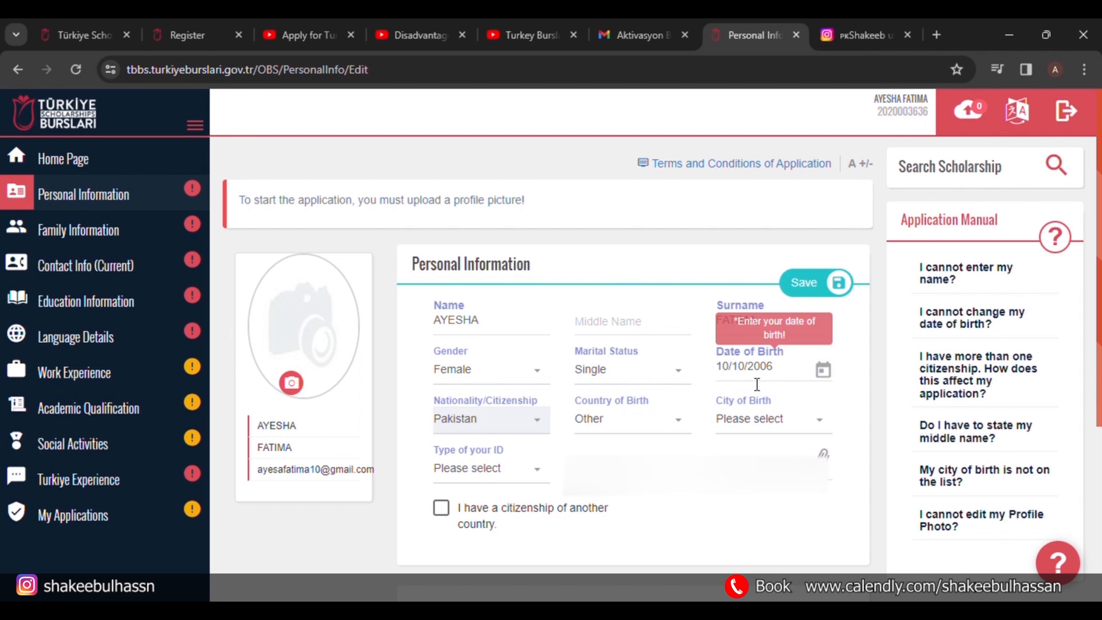
click(660, 421)
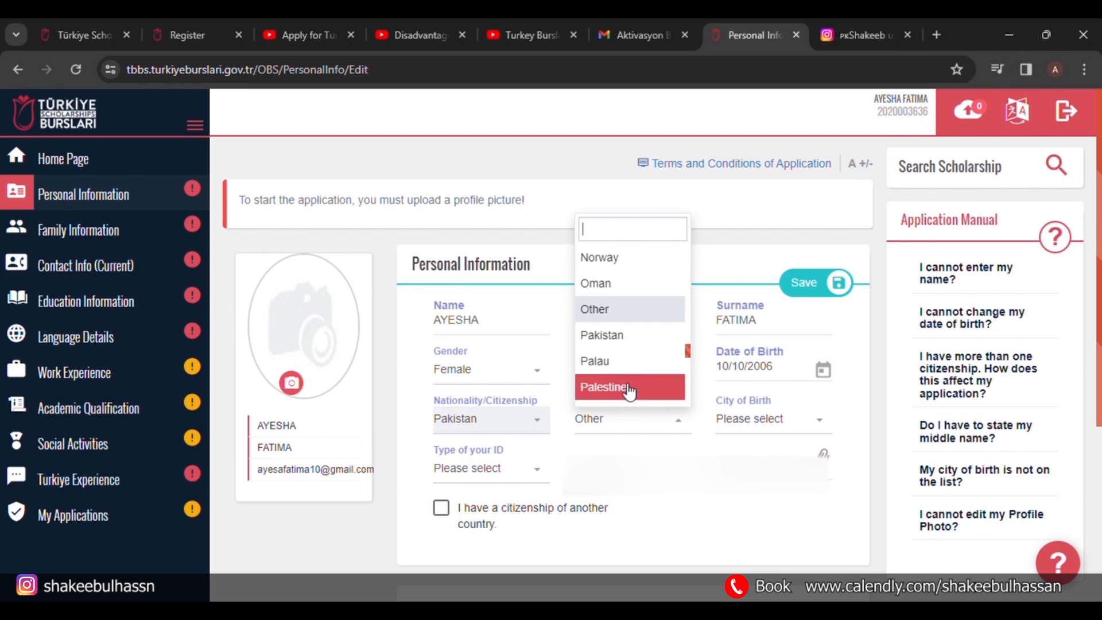
click(616, 335)
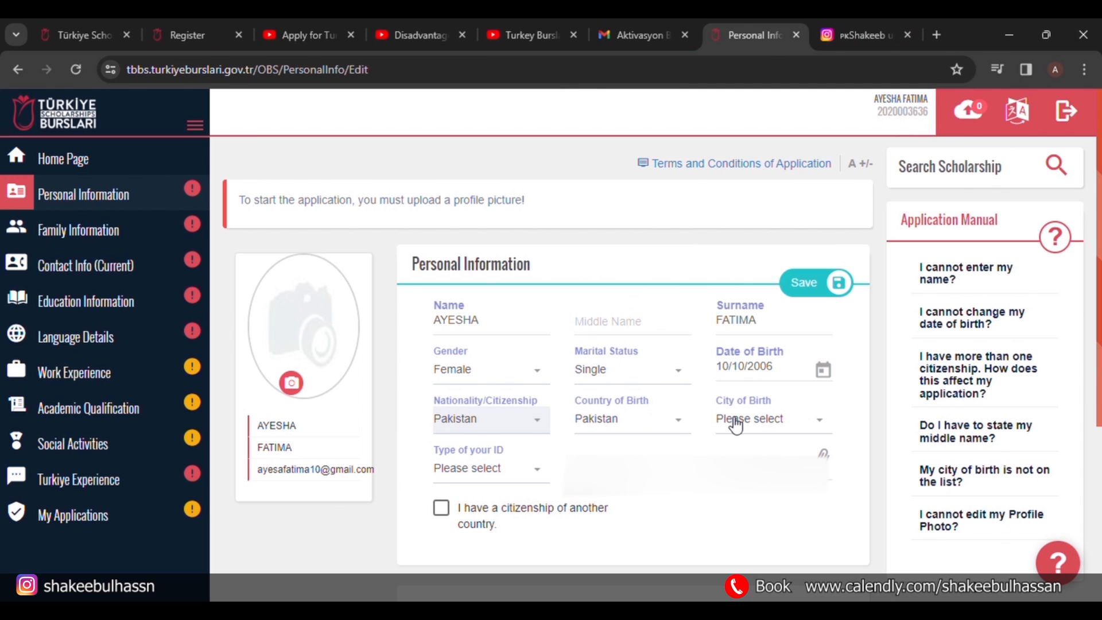
click(734, 421)
text(lahor)
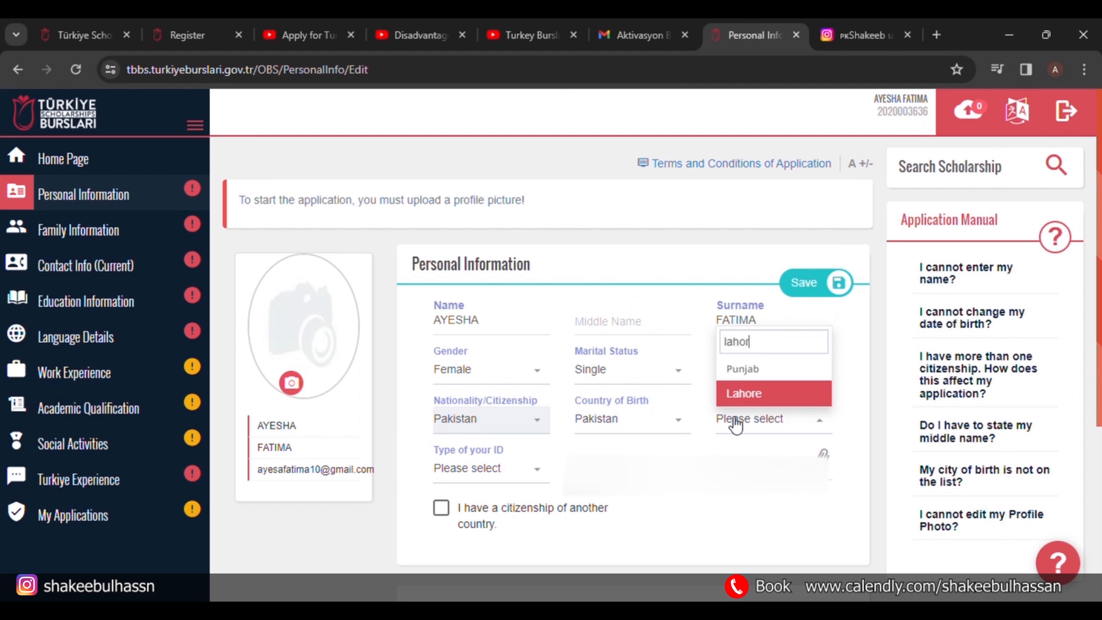
click(744, 393)
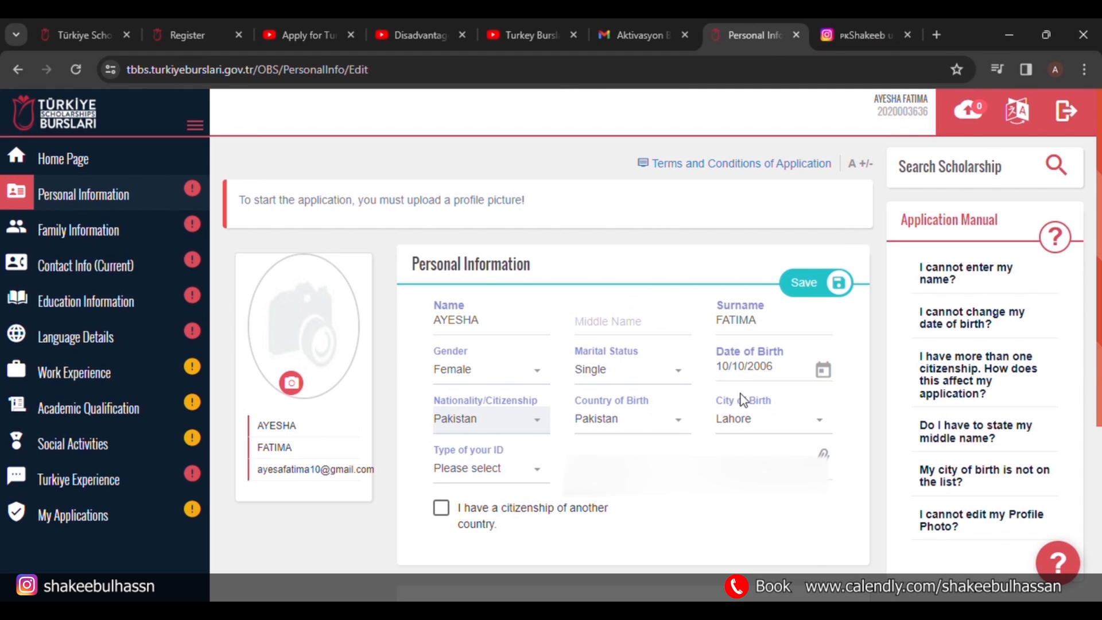
Choose Citizenship number as ID type, attach the ID card, and tick other-country citizenship.
click(475, 482)
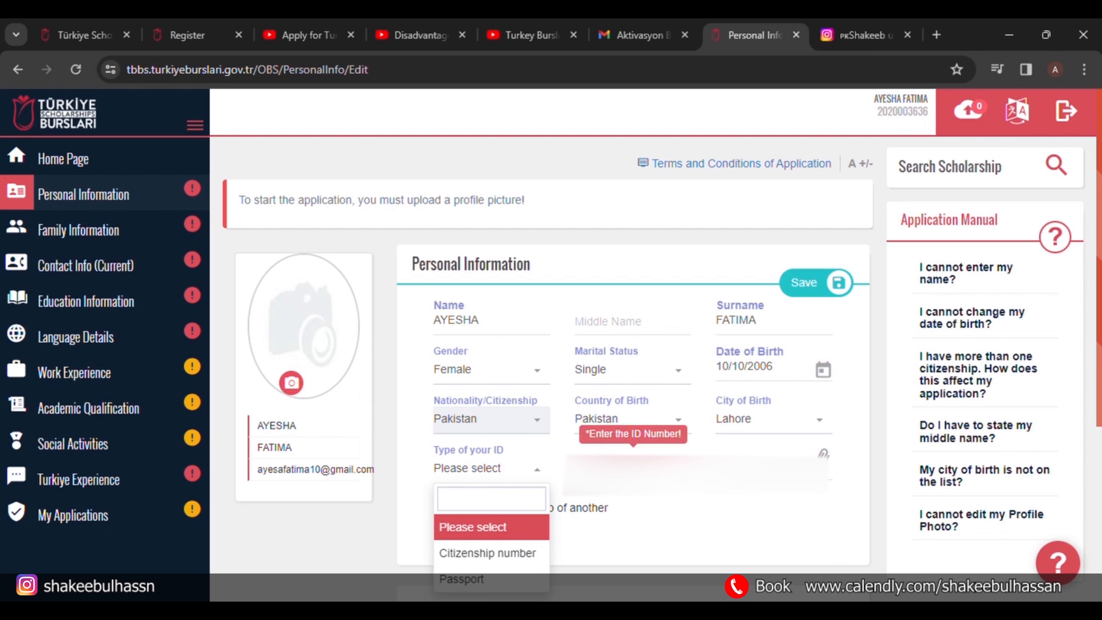
click(502, 553)
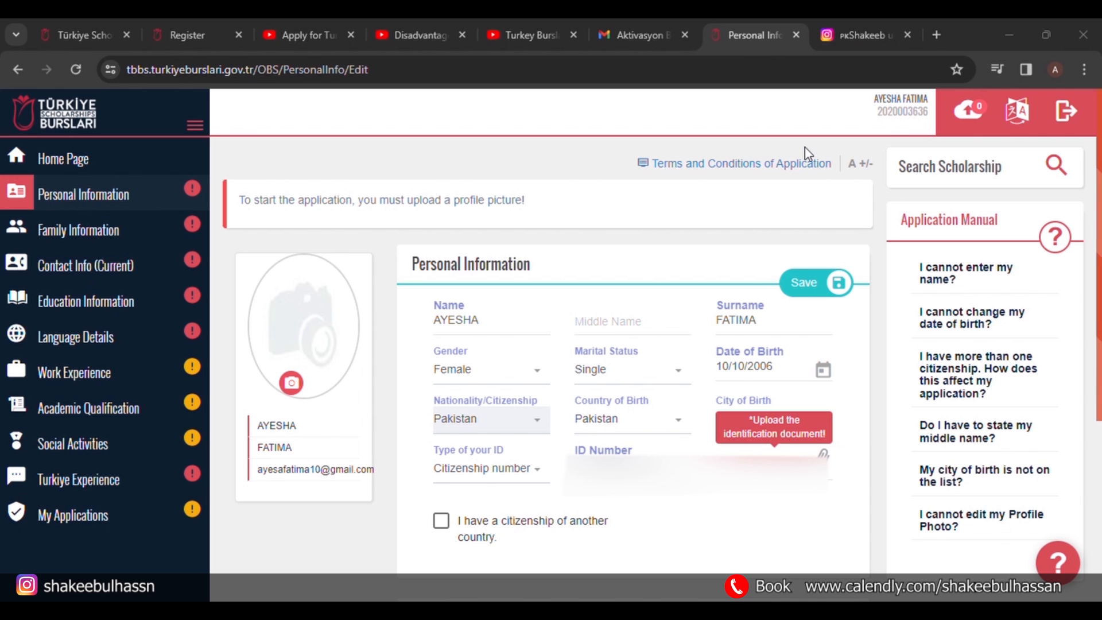
click(743, 381)
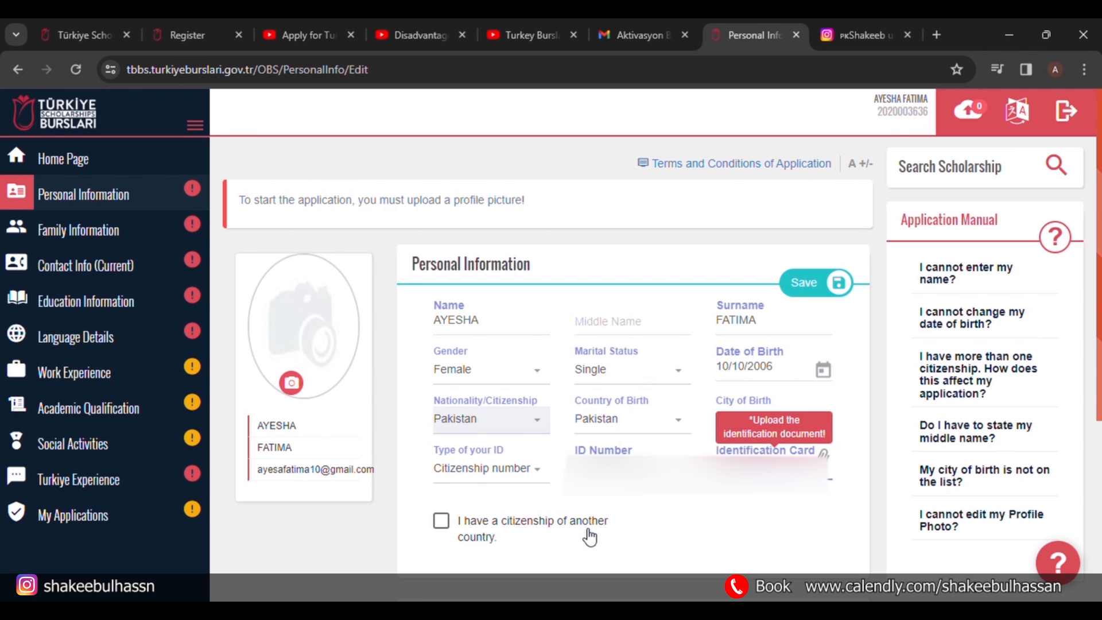
click(443, 524)
scroll(447, 531, down, 3)
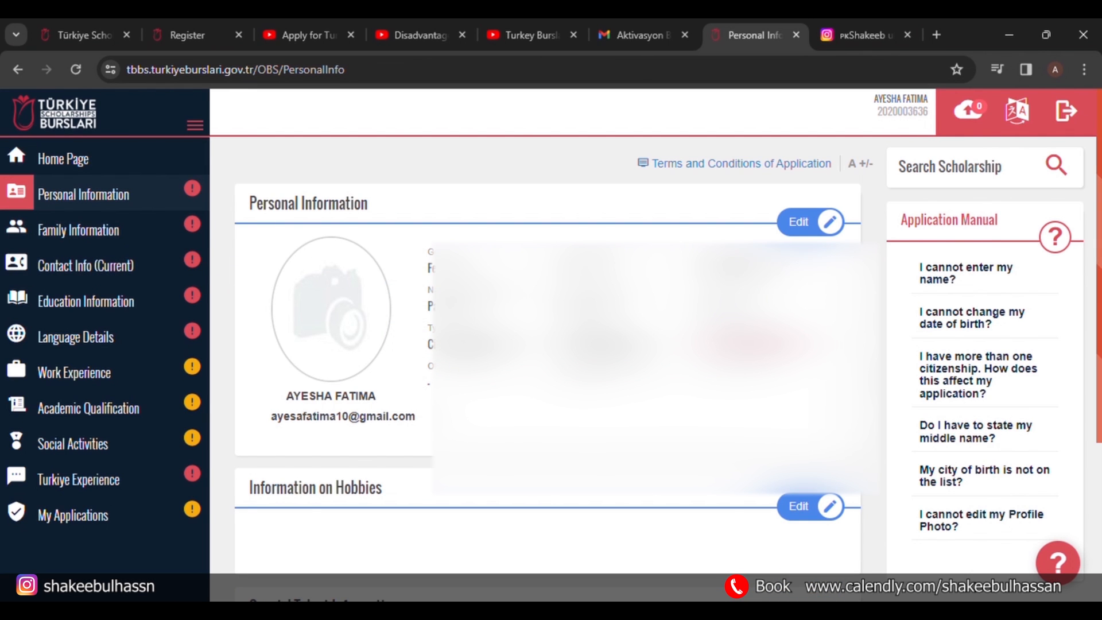
Upload a profile photo to Personal Information and save the section.
click(800, 222)
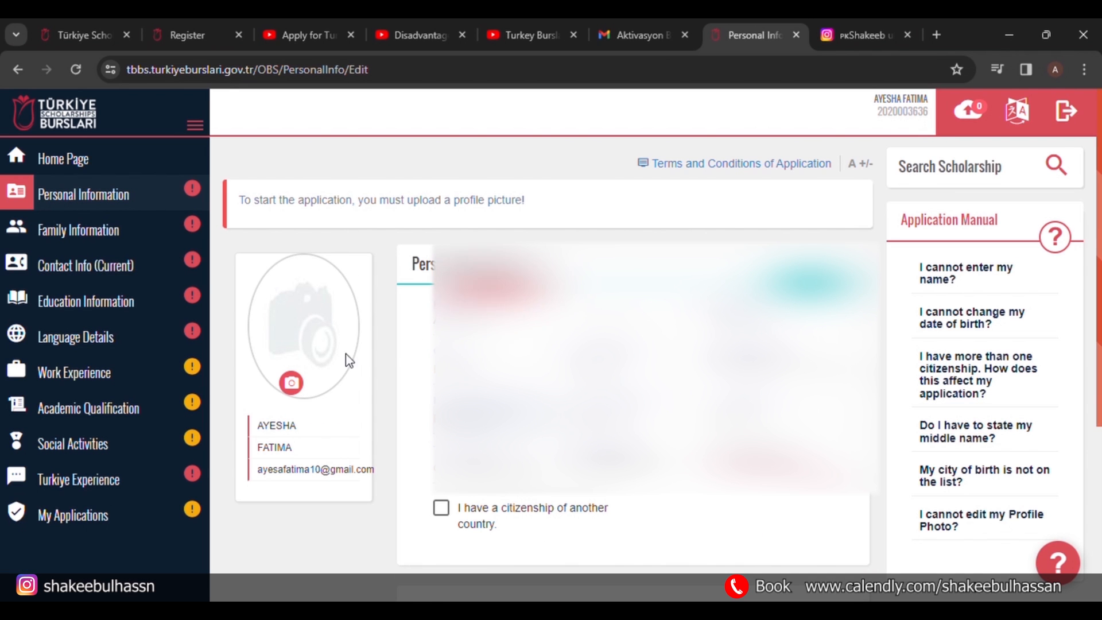
click(293, 391)
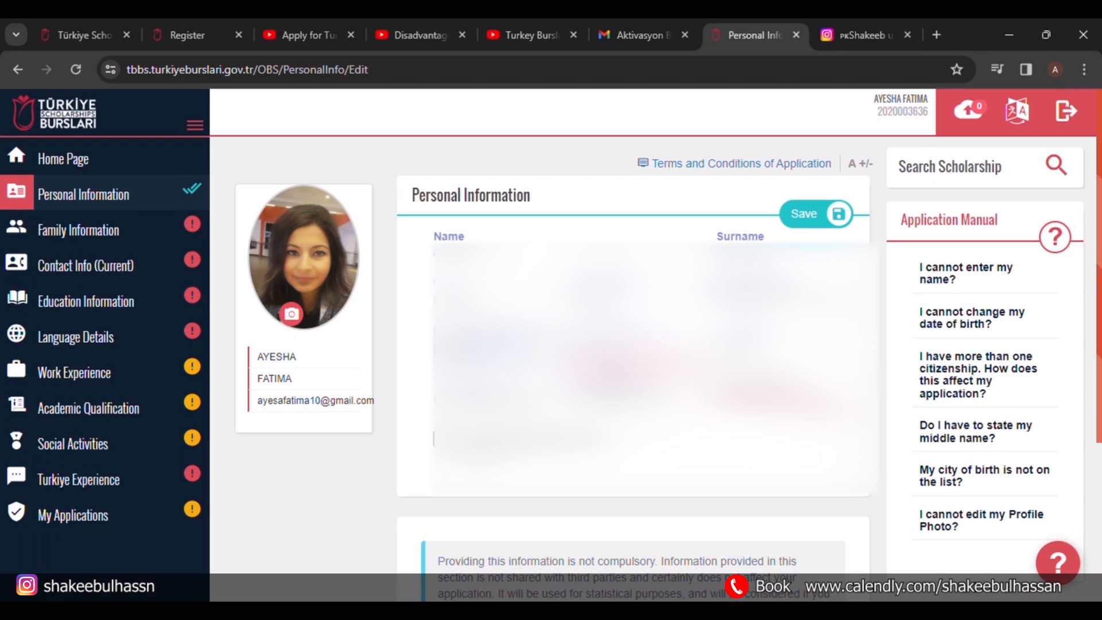
click(812, 216)
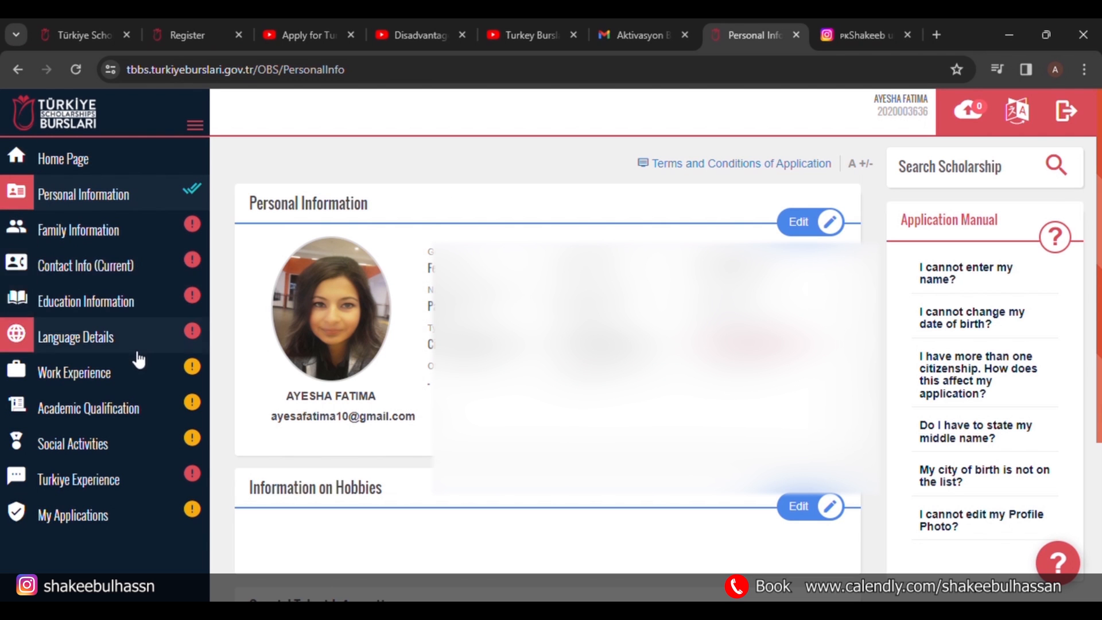
Enter the parents' details, with the father's name and both mother and father marked alive.
click(109, 237)
click(376, 265)
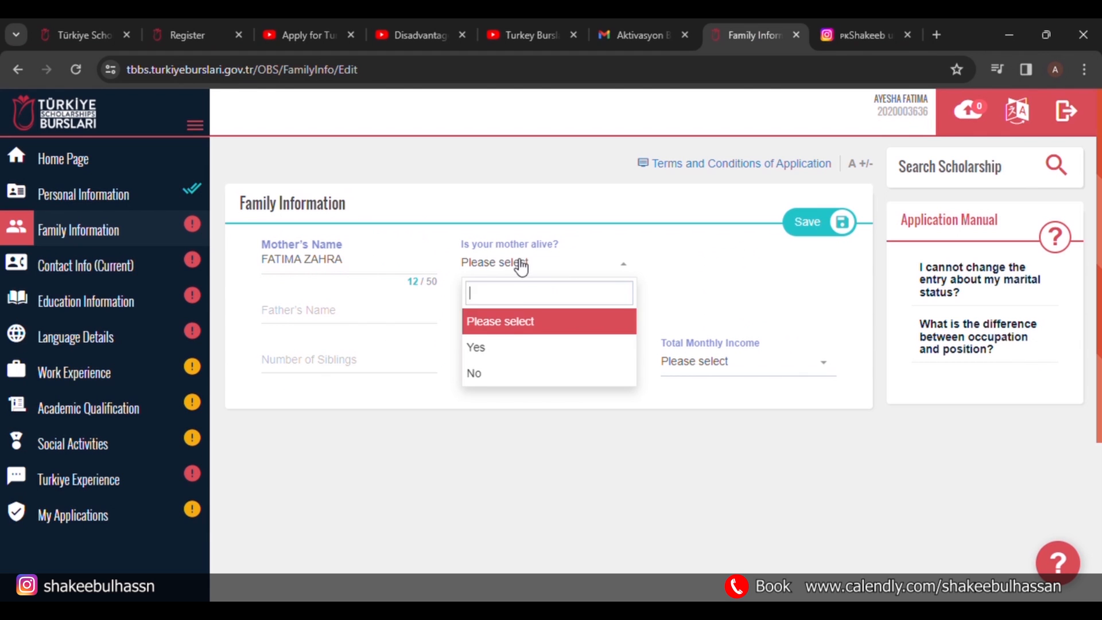
click(520, 349)
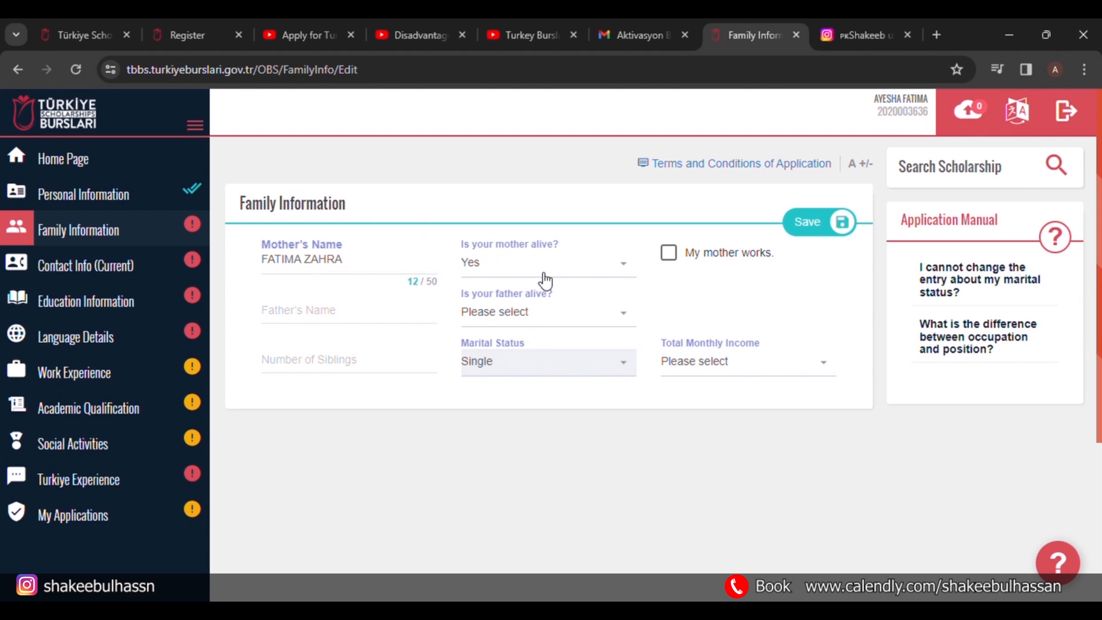
click(357, 324)
click(361, 319)
click(499, 313)
click(501, 397)
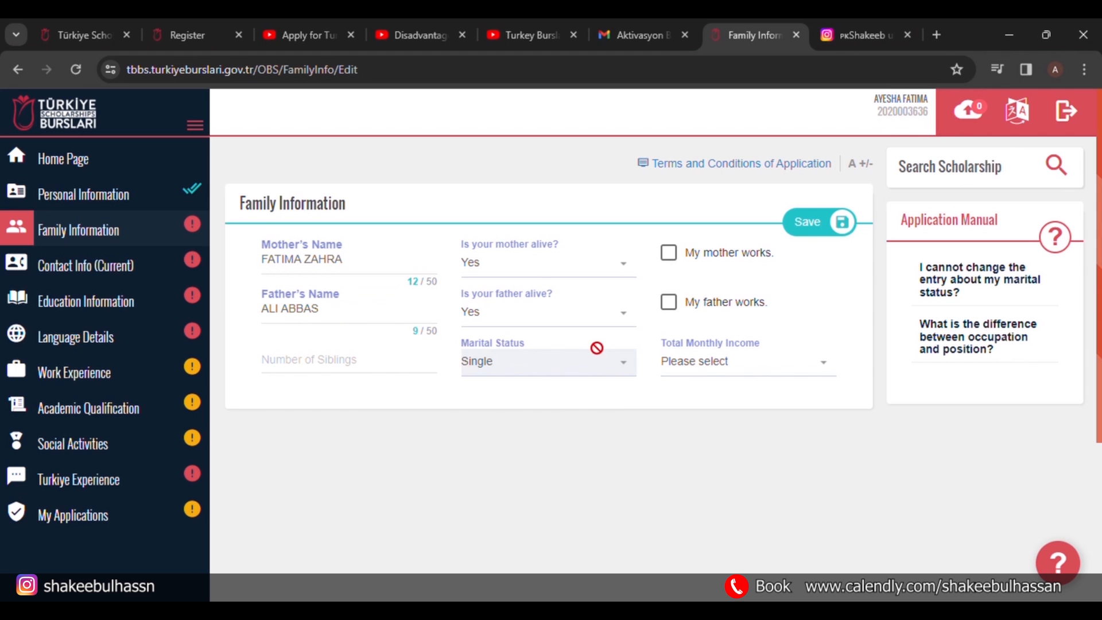
Mark that the father works, with workplace 'education', occupation Teacher and title 'EST'.
click(670, 308)
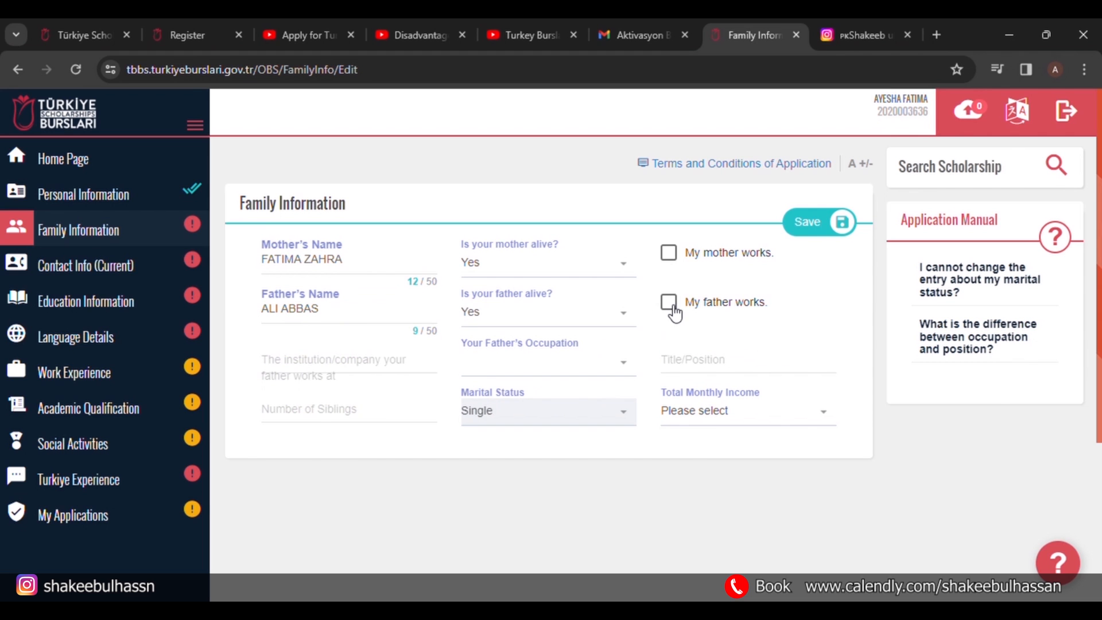
click(332, 373)
text(teache)
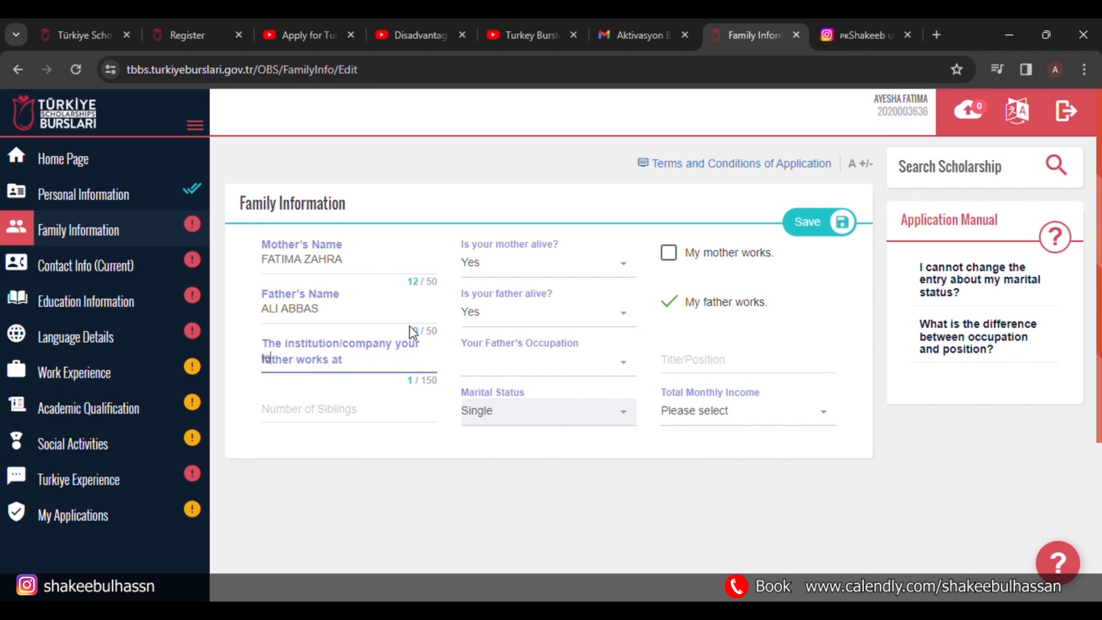
key(BackSpace)
key(BackSpace)
key(BackSpace)
key(BackSpace)
key(BackSpace)
key(BackSpace)
text(education)
click(482, 365)
text(teacher)
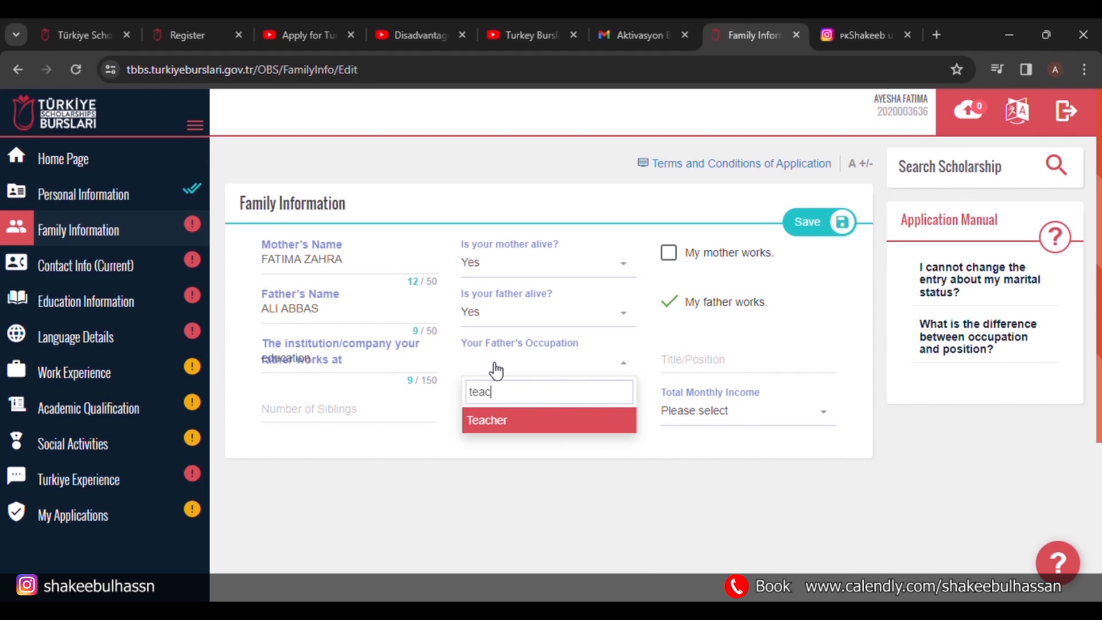
click(502, 431)
click(716, 365)
text(EST)
click(374, 419)
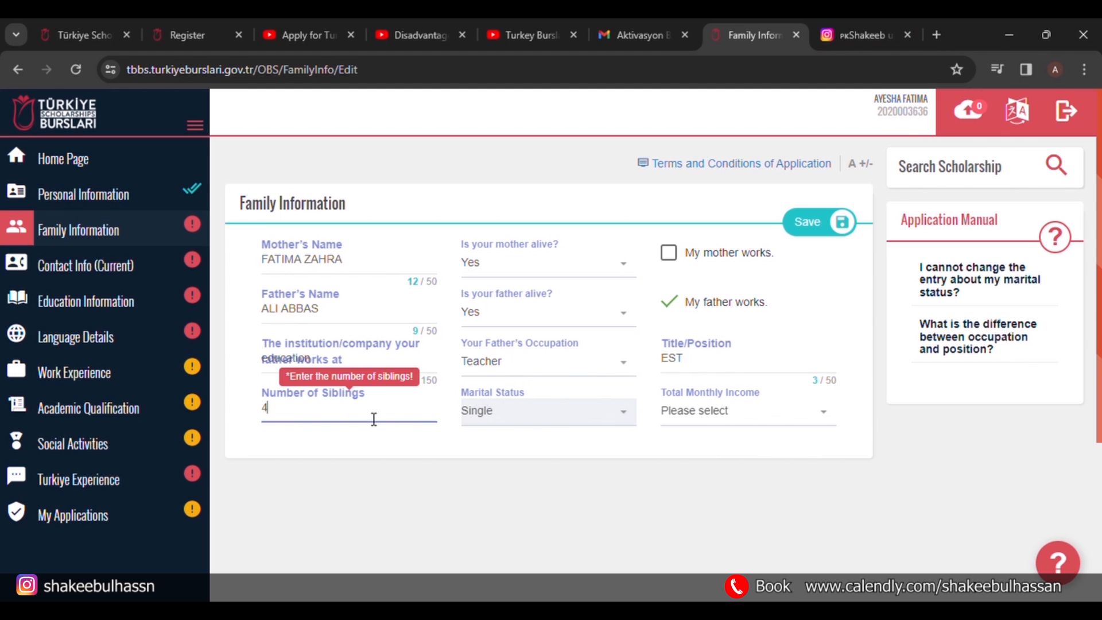
Set total monthly income to 100-250 ($) and save the family information.
click(729, 412)
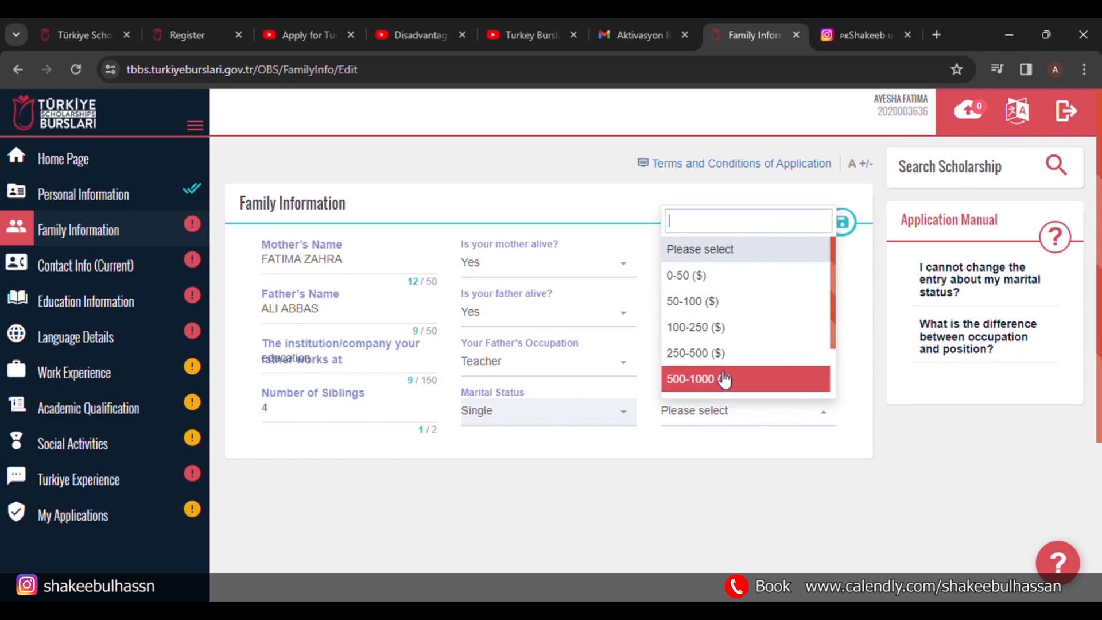
click(730, 339)
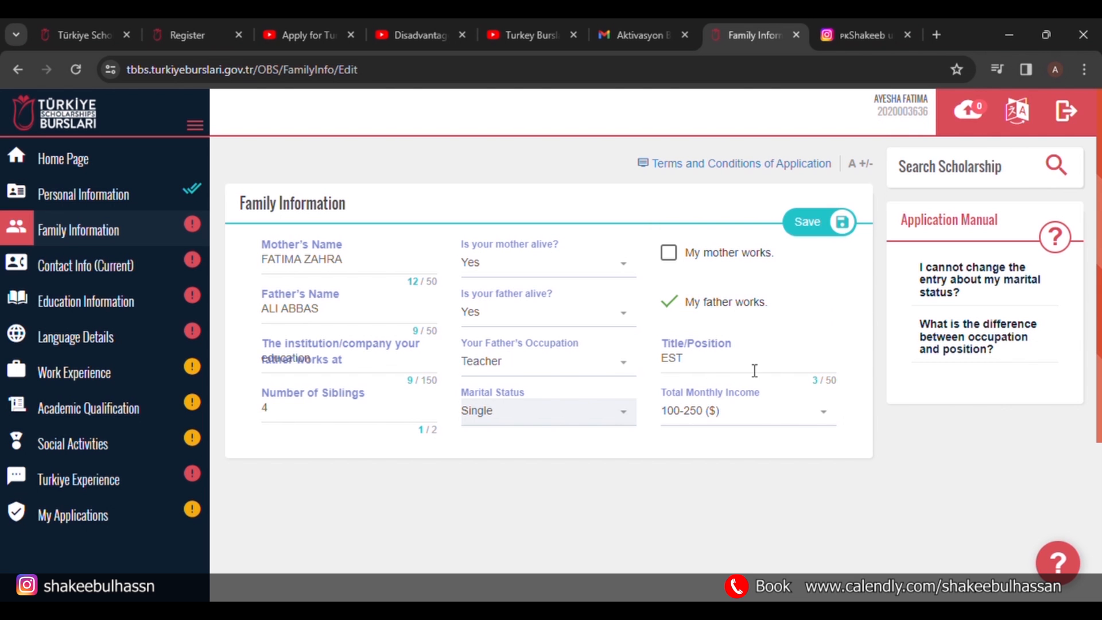
click(831, 226)
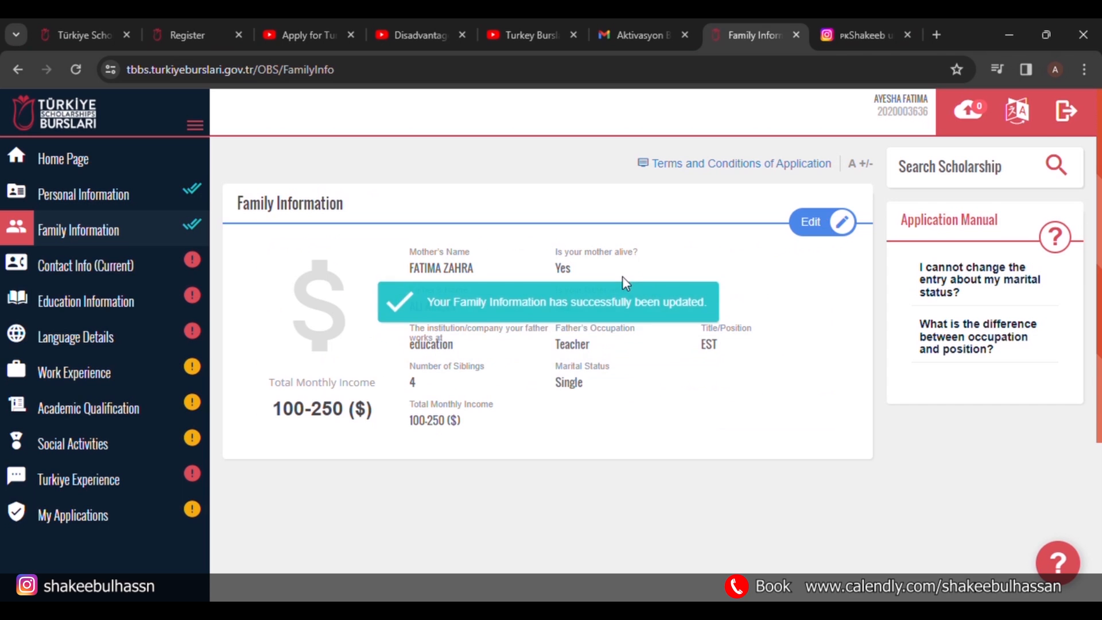
click(142, 268)
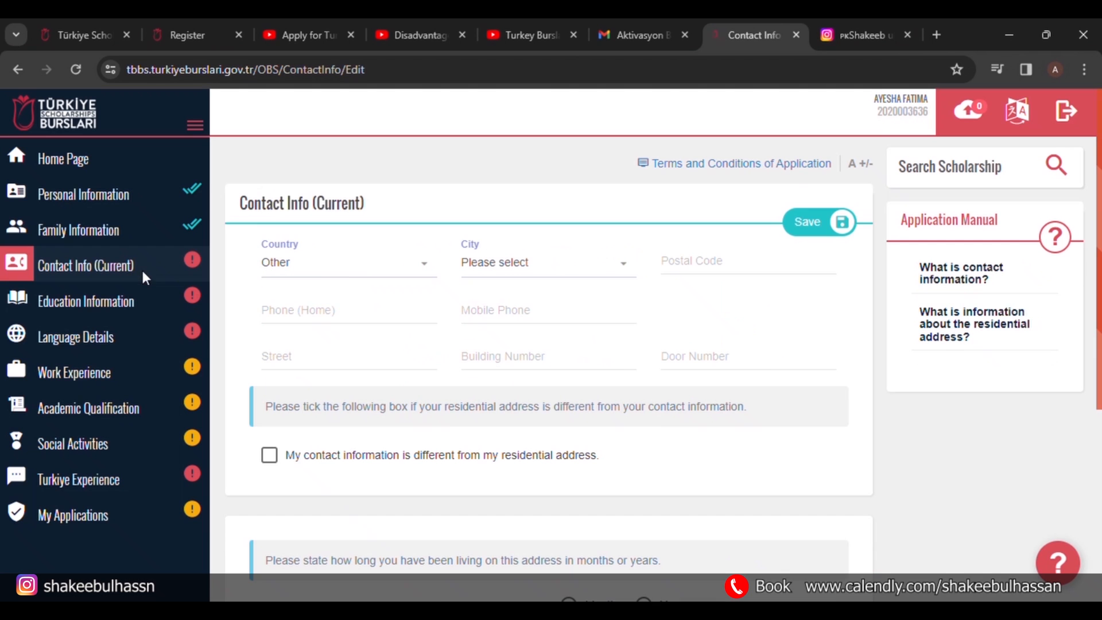
Set the contact address to Pakistan, Lahore, postal code 54782.
click(394, 271)
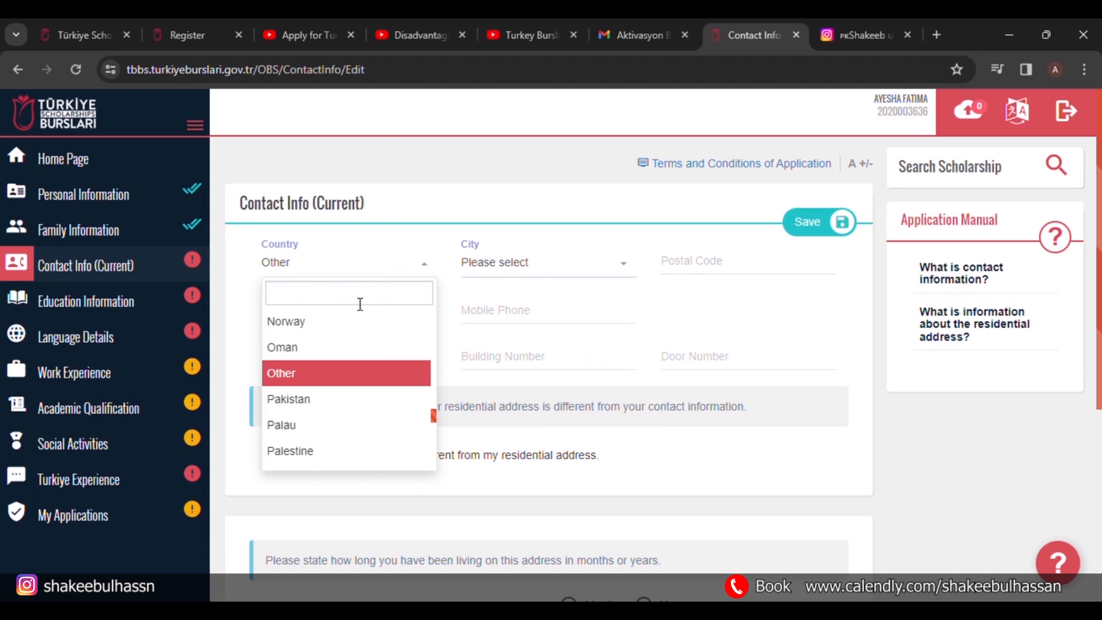
click(296, 401)
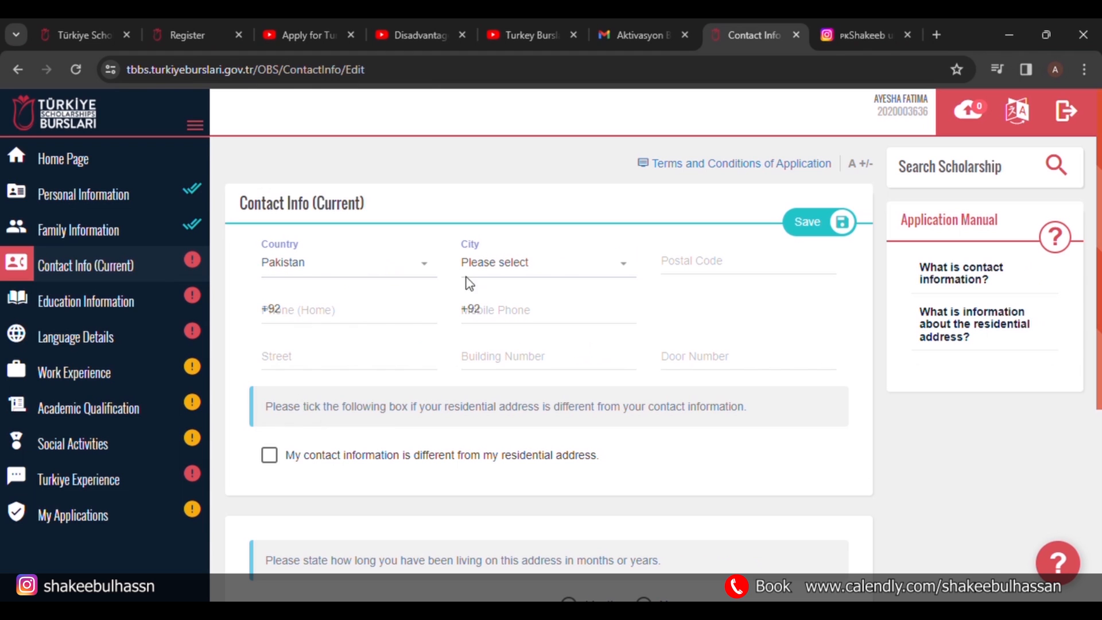
click(523, 265)
text(lah)
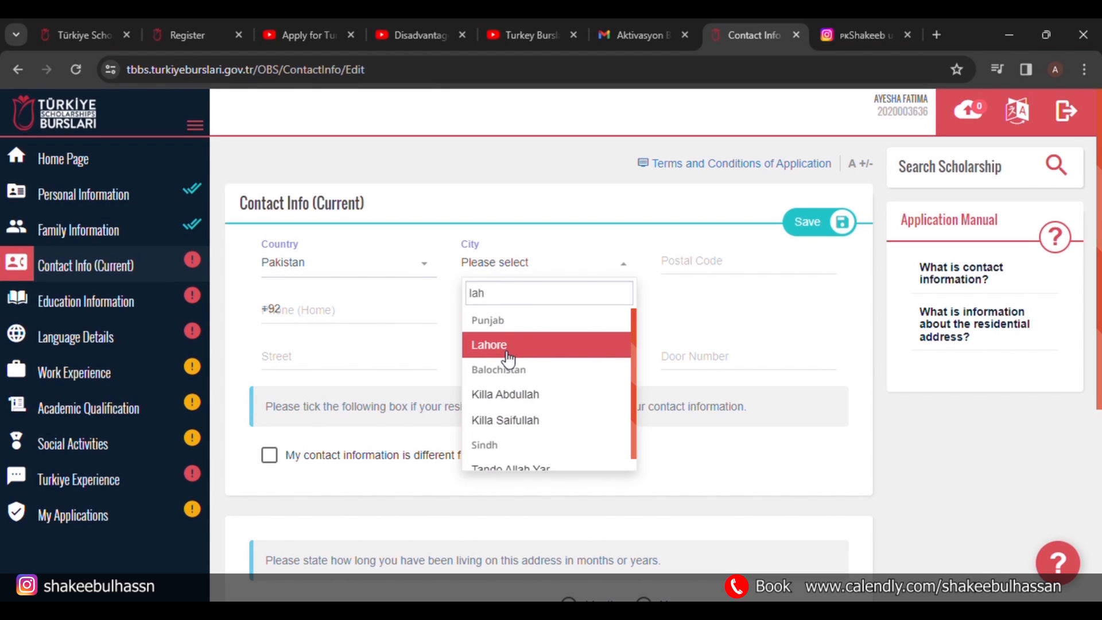
click(508, 346)
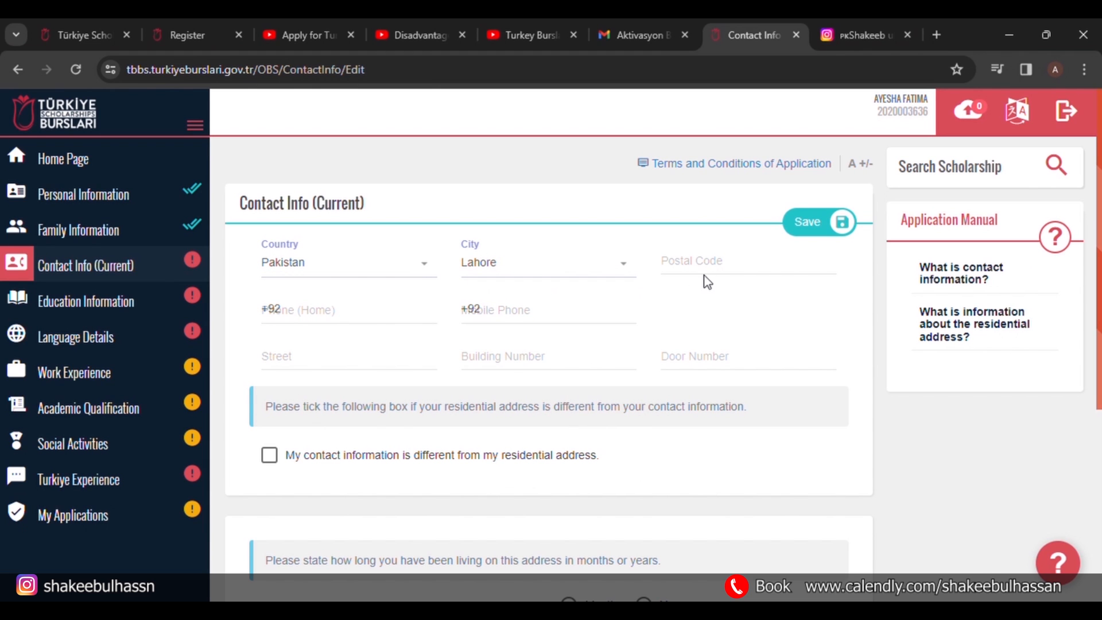
click(709, 270)
text(54782)
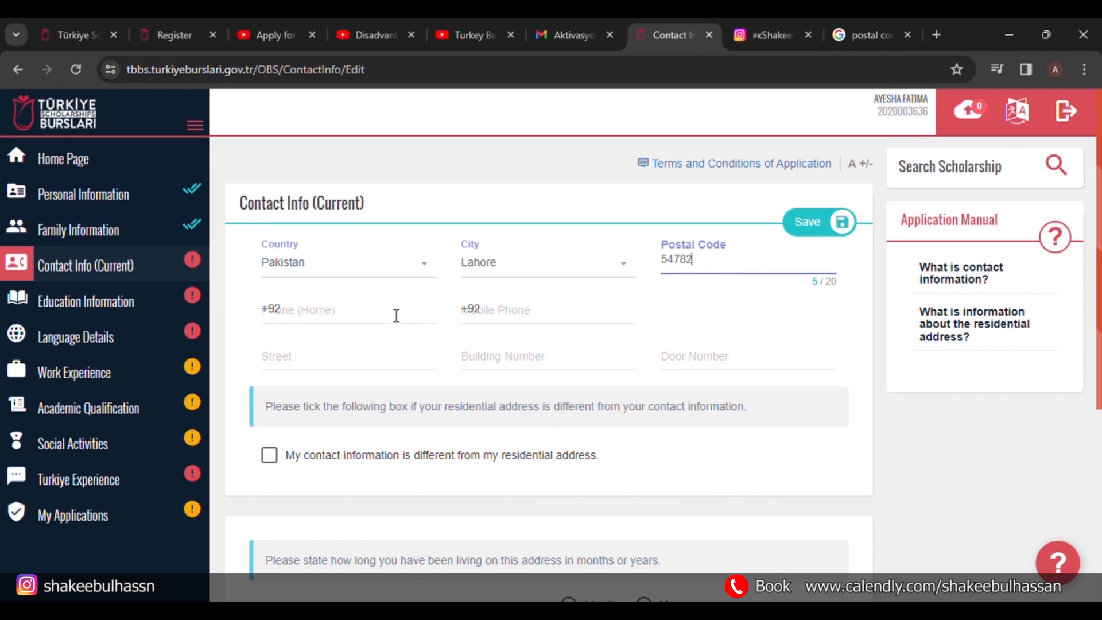
Paste the home and mobile phone numbers and set building number 2.
click(396, 316)
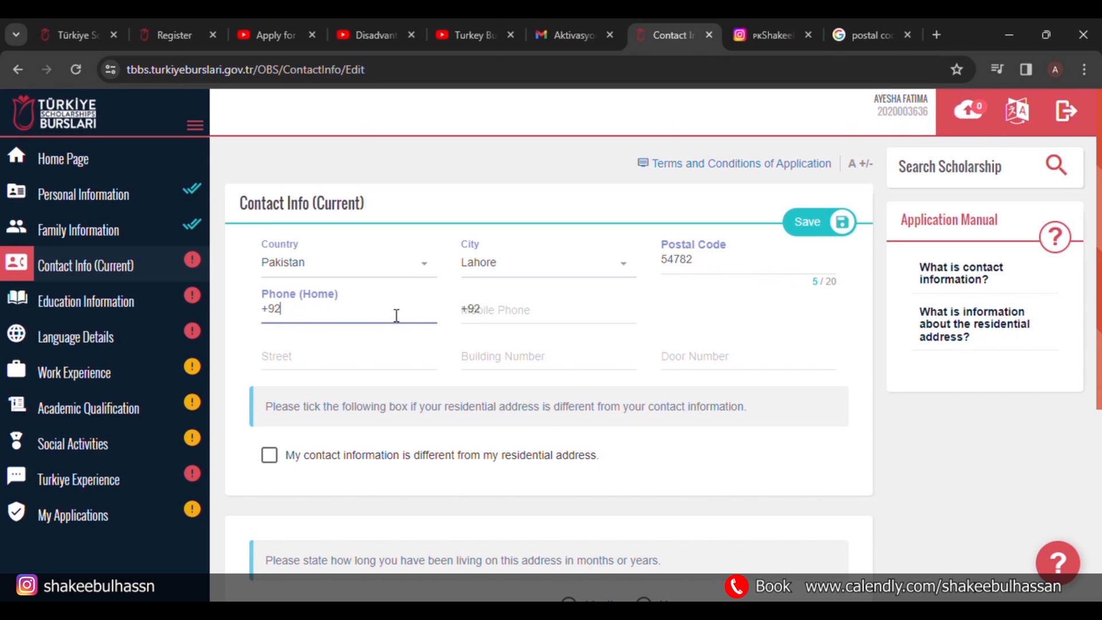
key(ctrl+v)
click(538, 319)
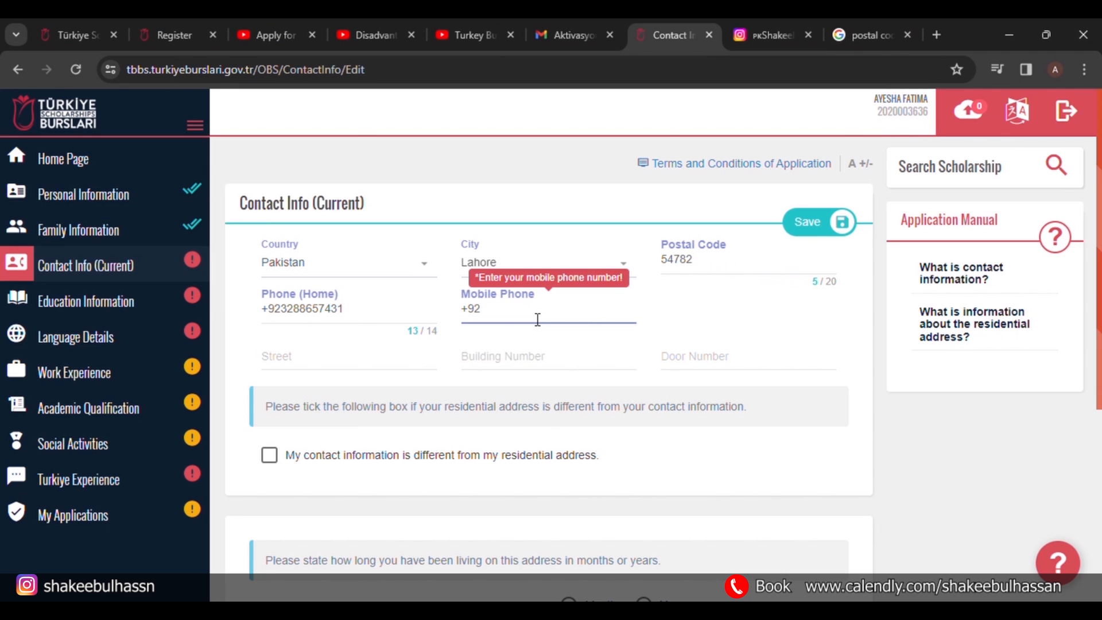
key(ctrl+v)
click(292, 361)
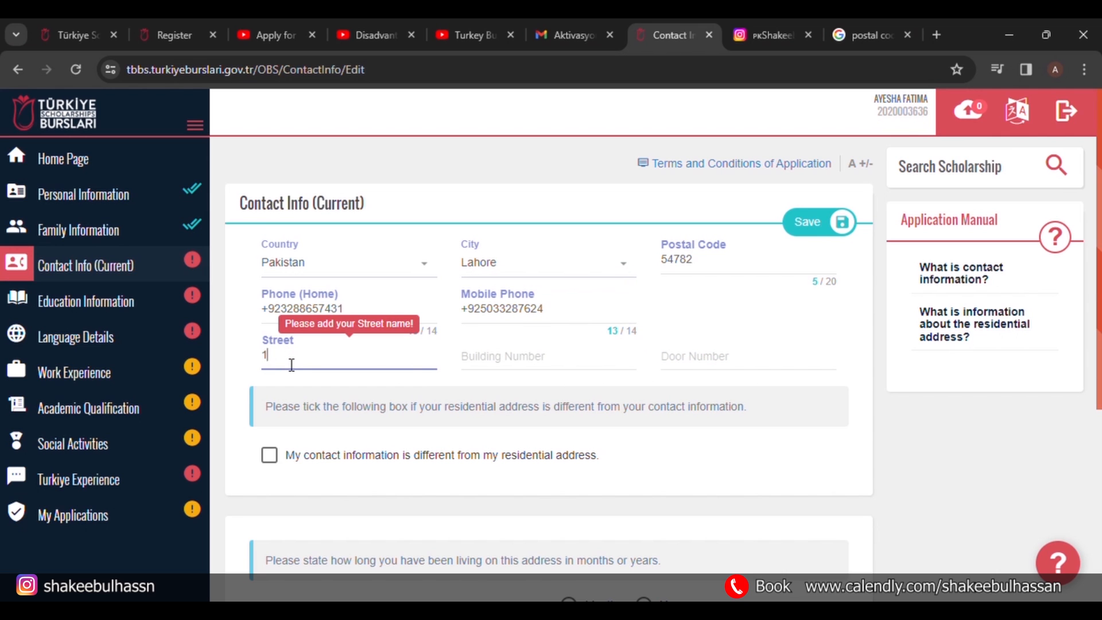
click(520, 366)
text(245)
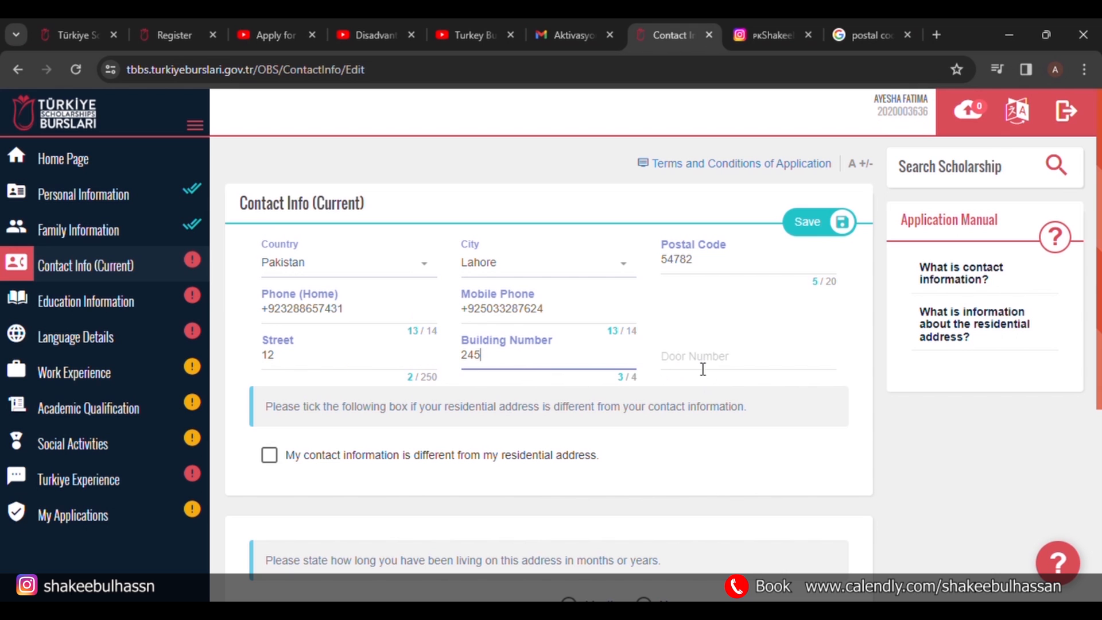
click(703, 369)
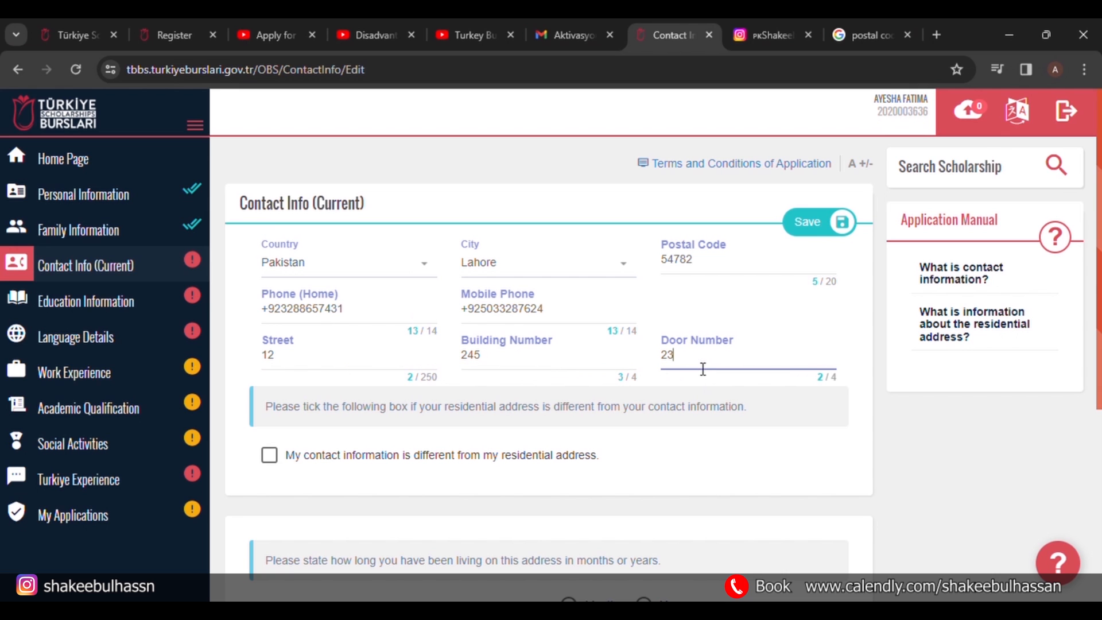
Leave the residential address the same and save the contact information.
scroll(267, 465, down, 1)
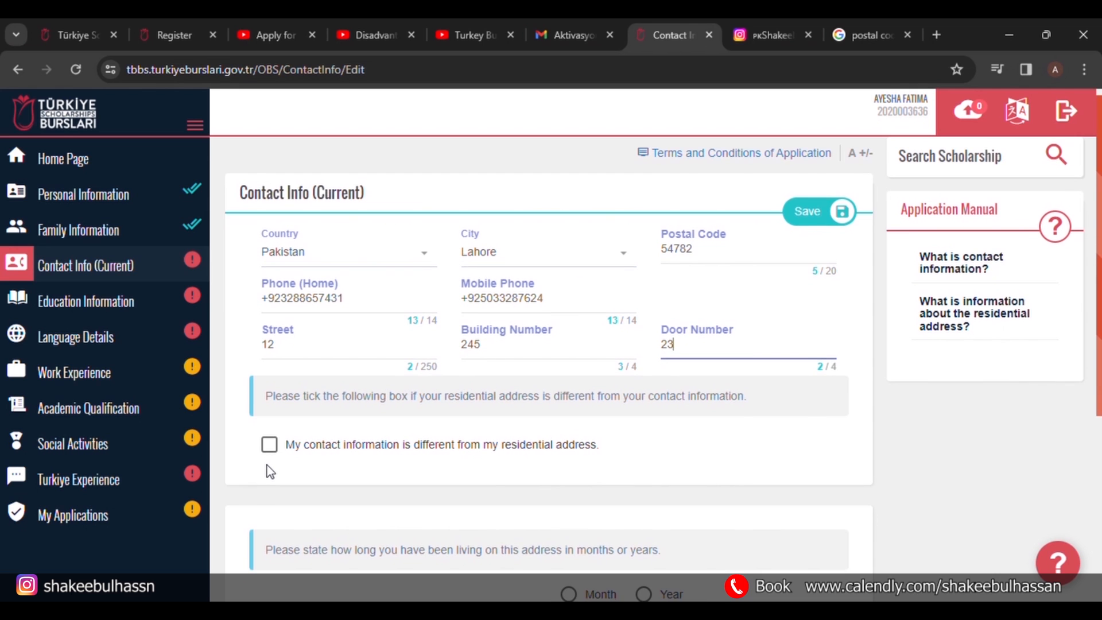
scroll(267, 465, down, 1)
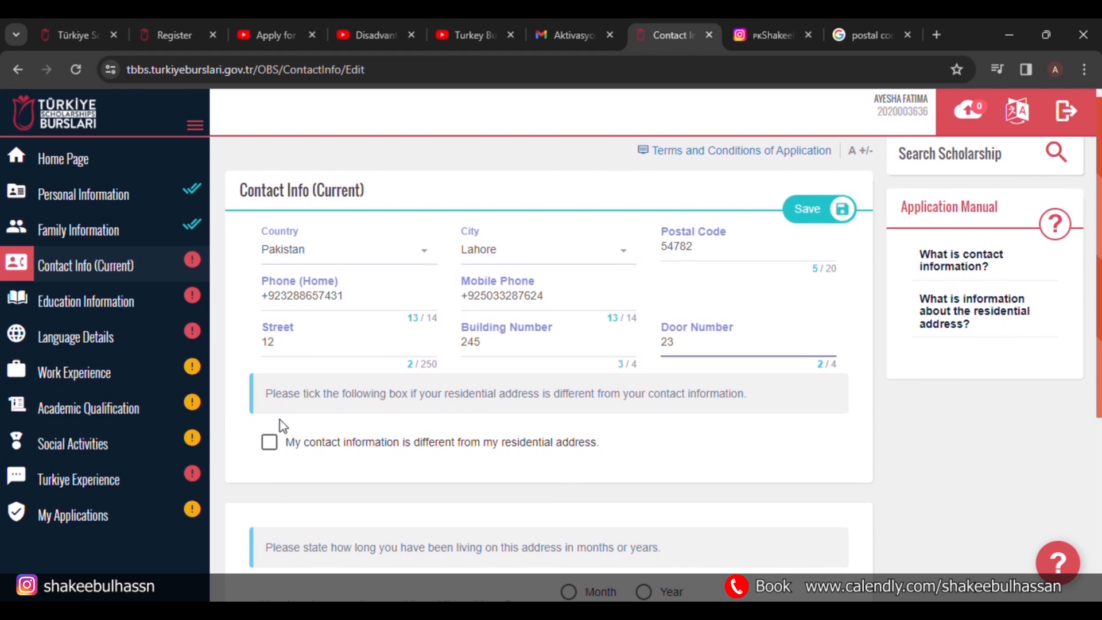
click(276, 451)
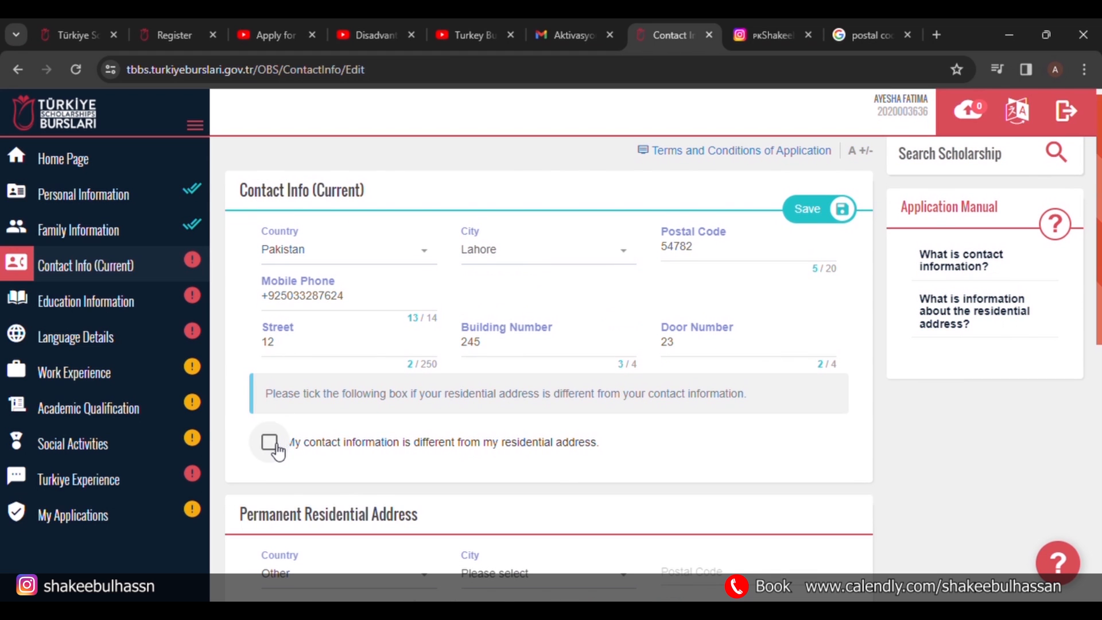
click(278, 451)
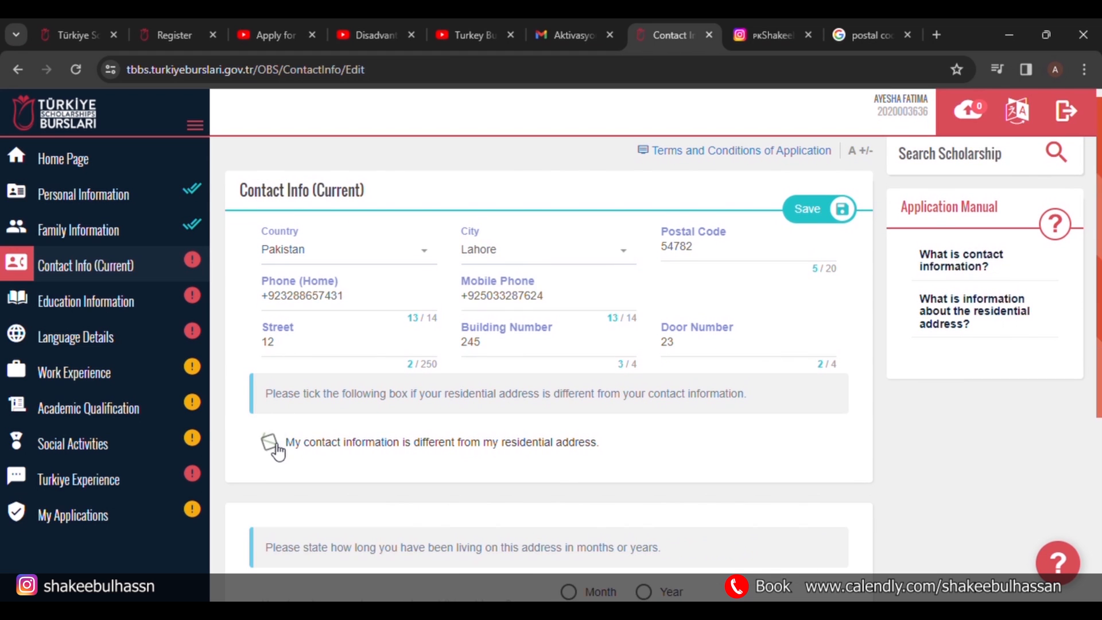
click(820, 210)
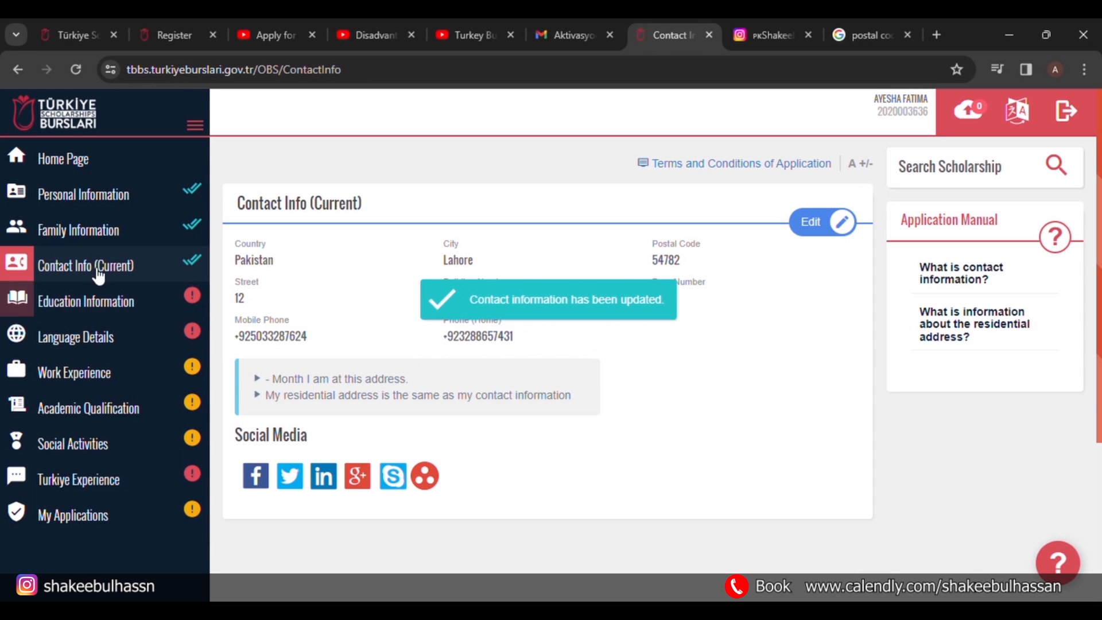
click(136, 302)
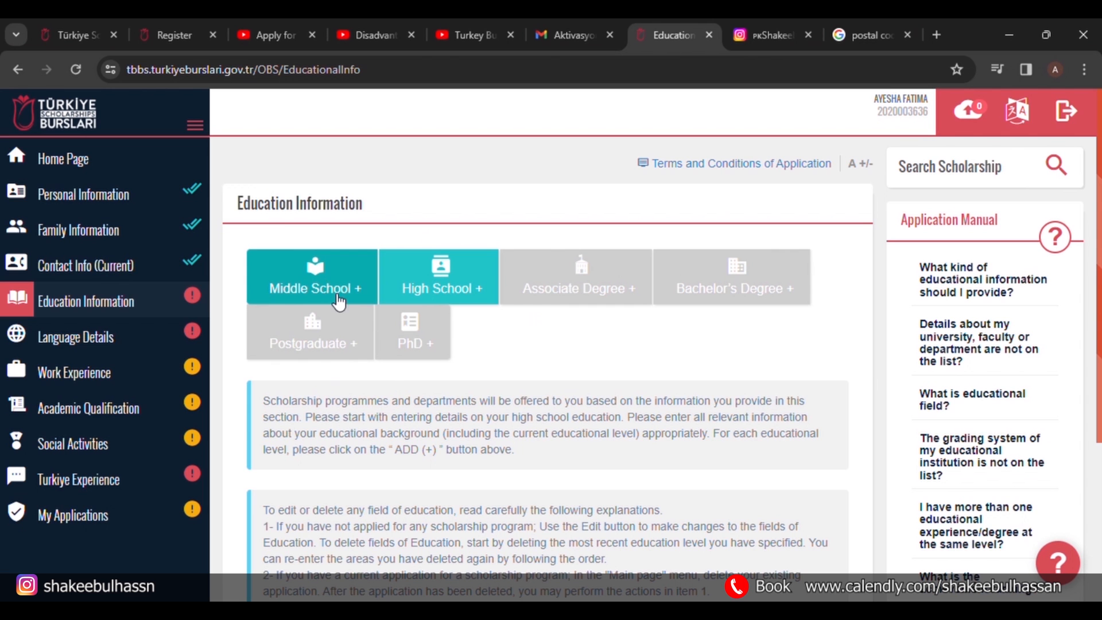
Add a new Middle School entry under Education Information.
click(311, 278)
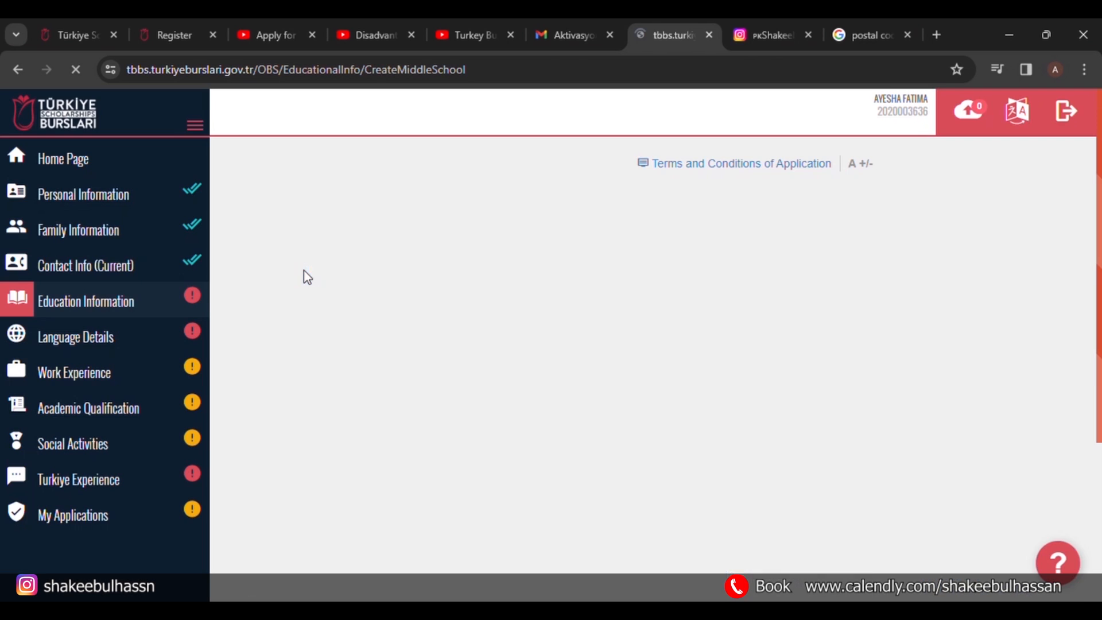
Set the middle school to Pakistan, Lahore, a listed school, with status Graduate.
click(386, 329)
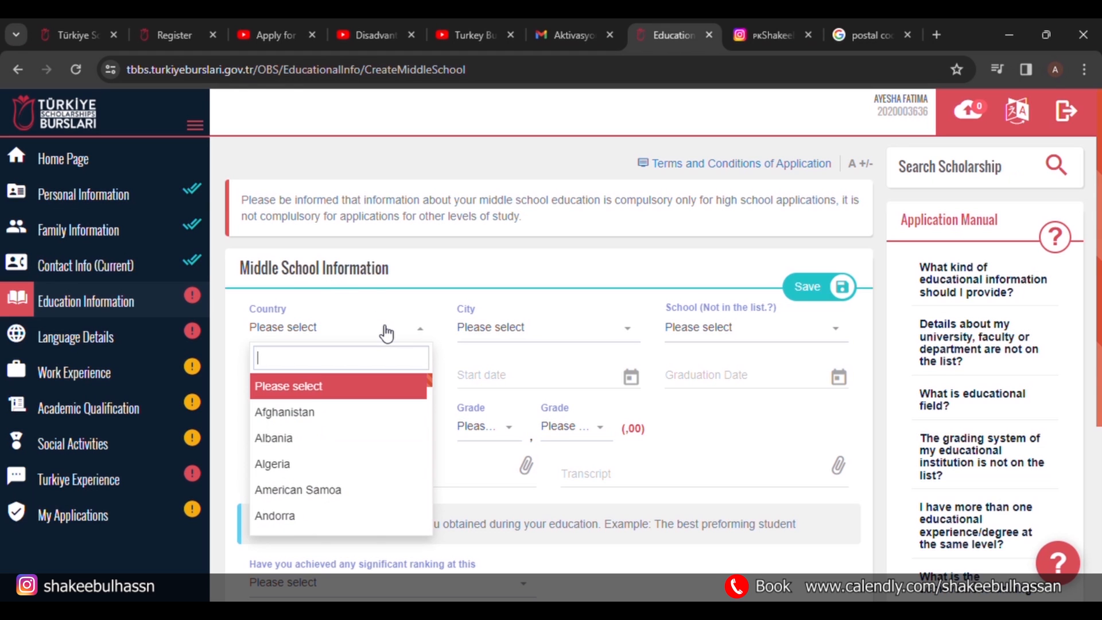
text(pakis)
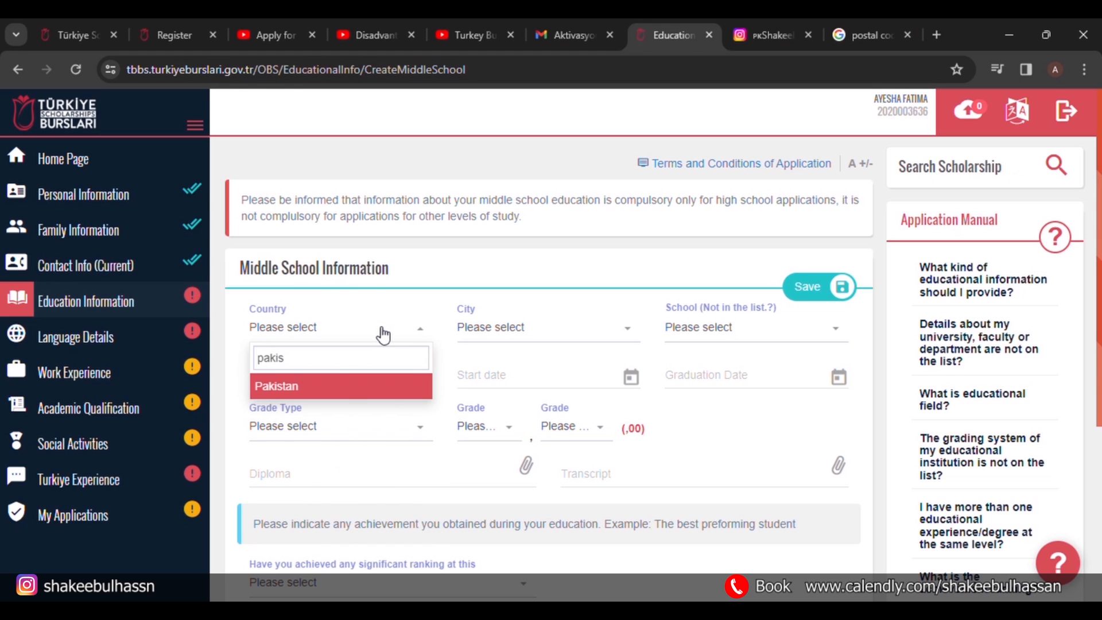
click(347, 385)
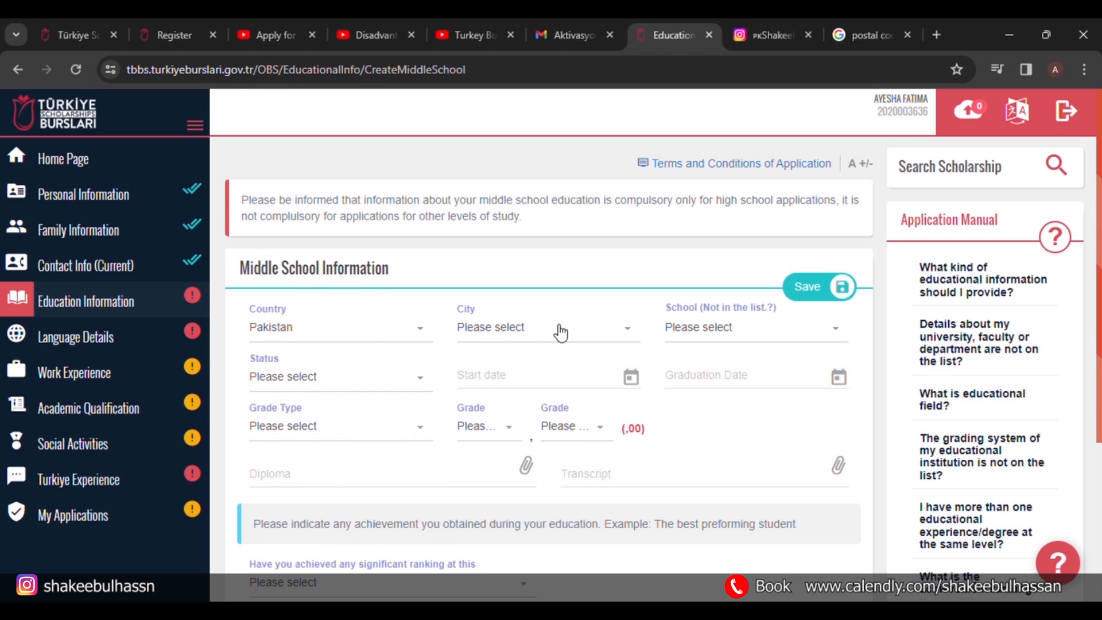
click(561, 332)
text(lahore)
click(513, 413)
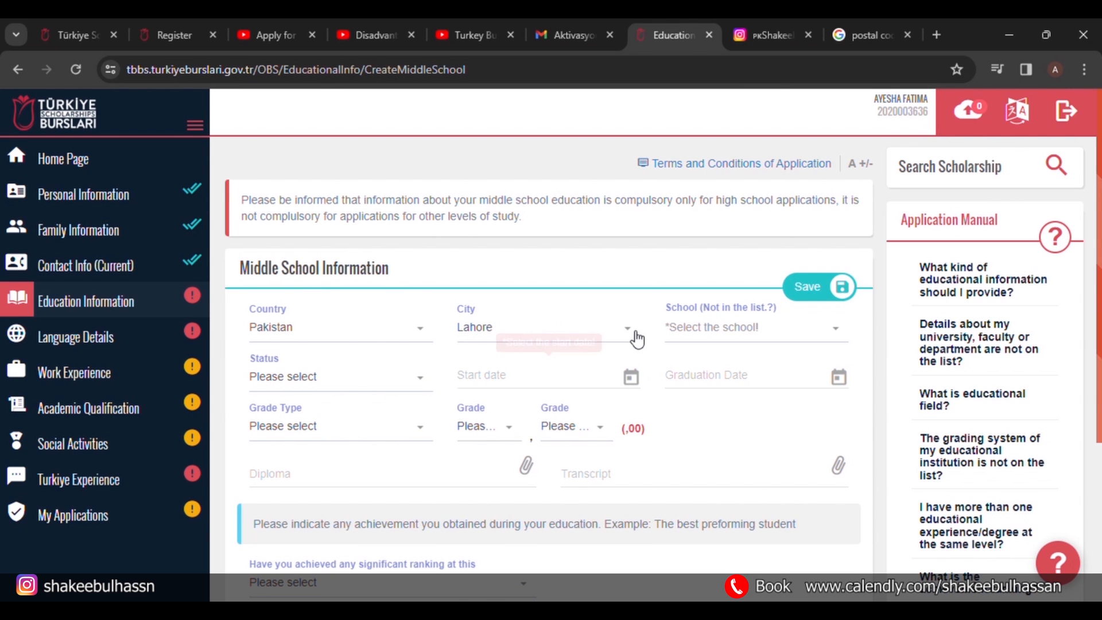
click(719, 339)
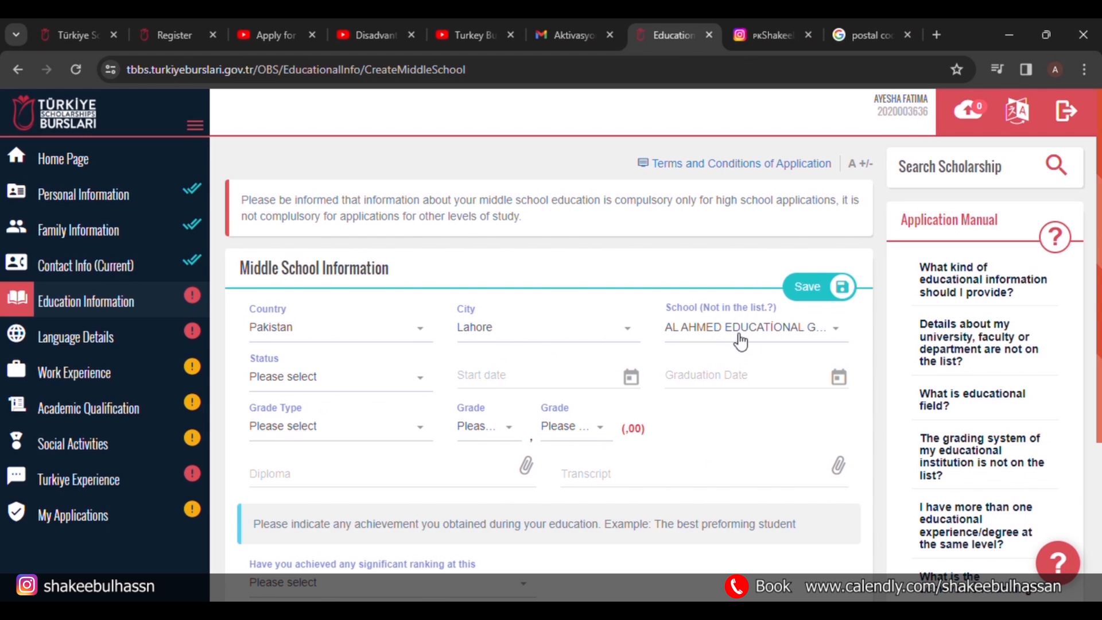
click(389, 386)
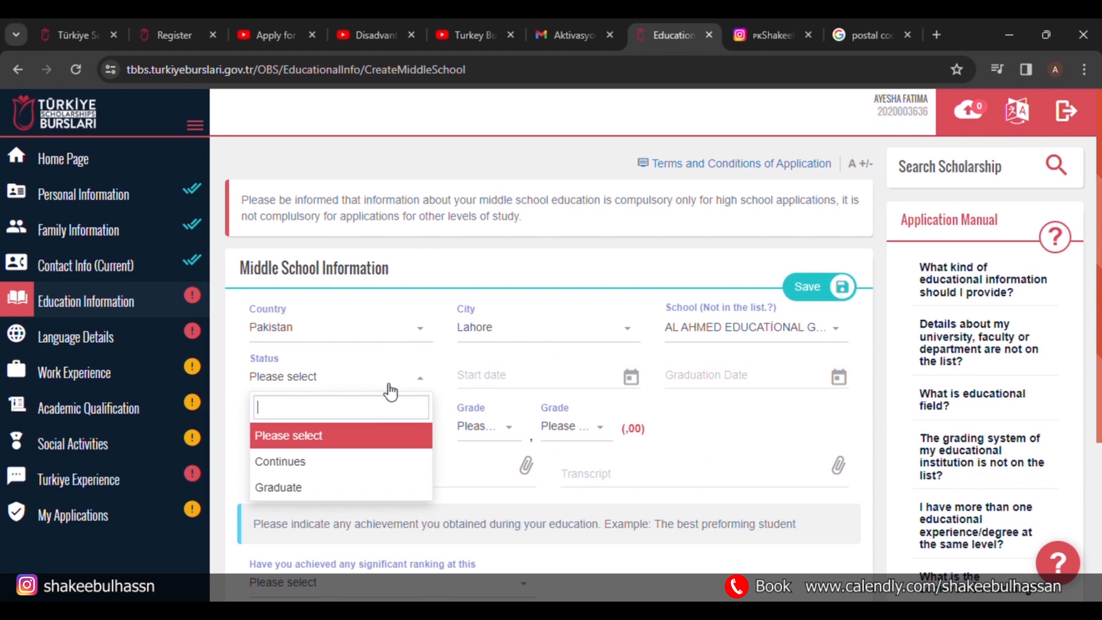
click(336, 487)
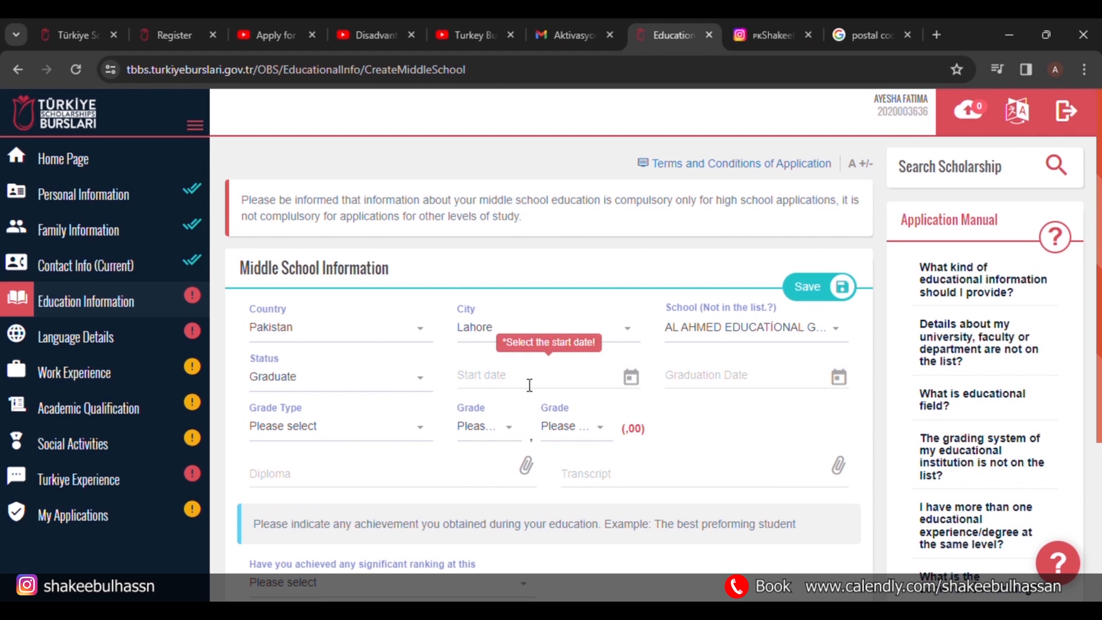
Set graduation date 10/10/2021 and start date 10/10/2019.
click(722, 379)
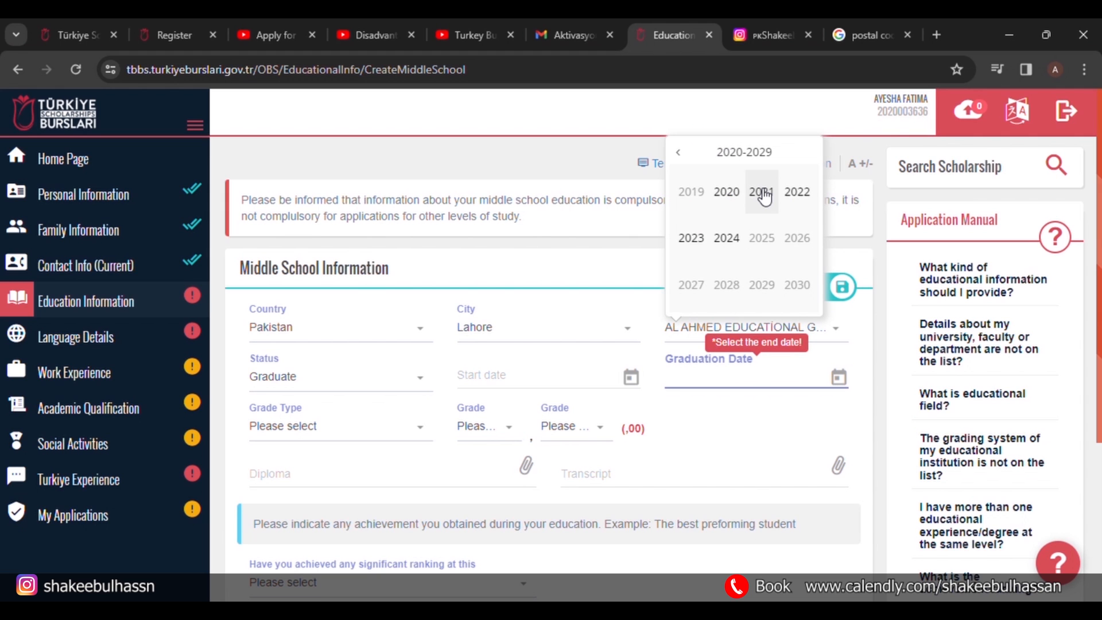
click(763, 194)
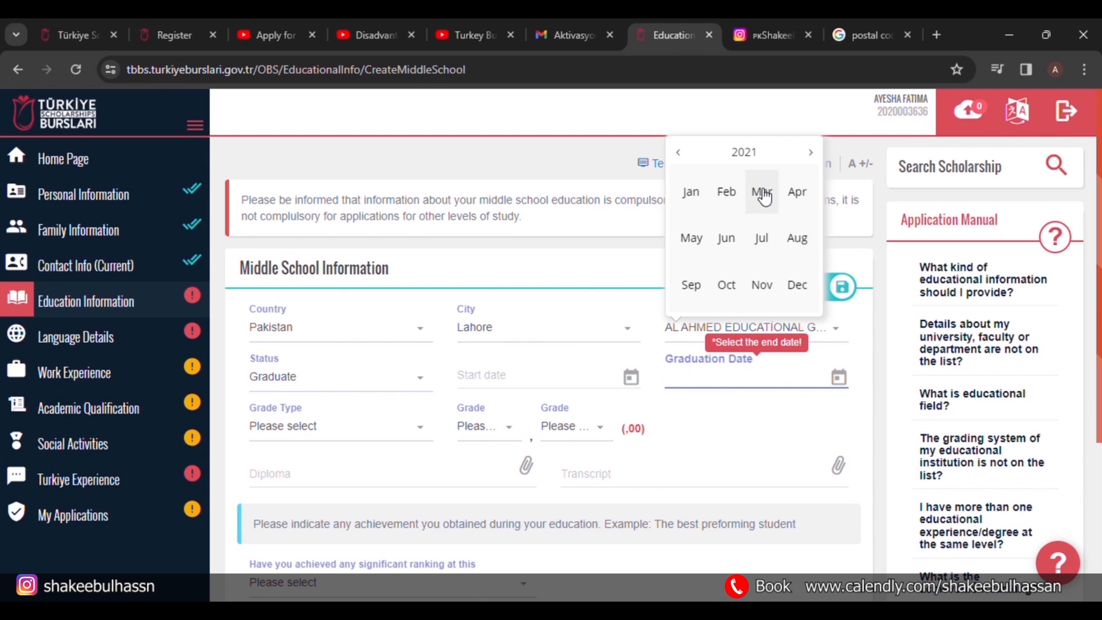
click(726, 285)
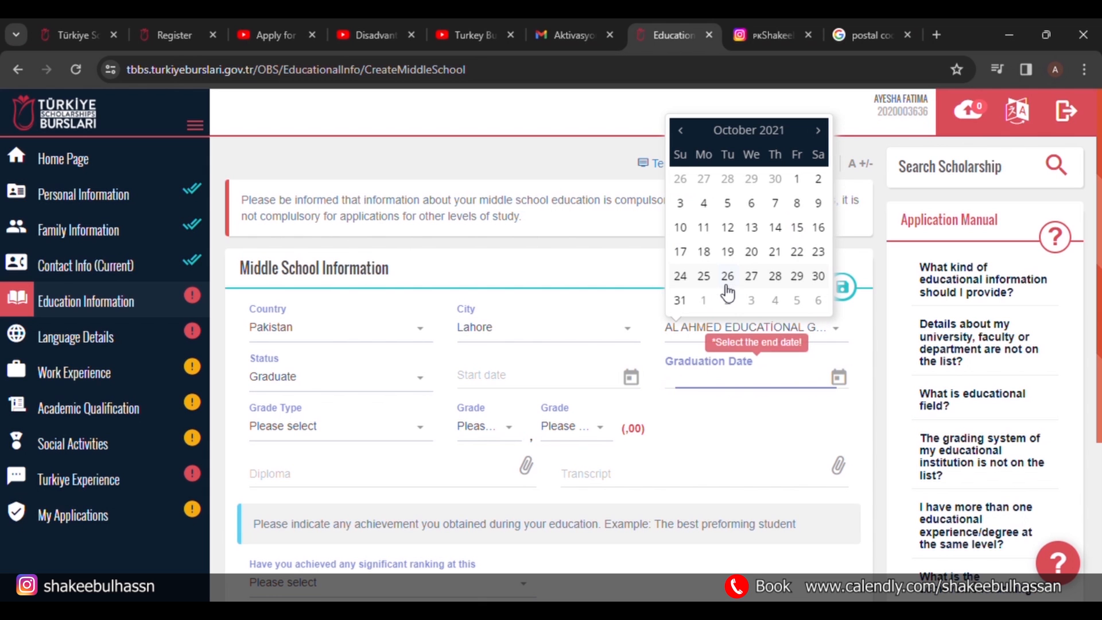
click(680, 228)
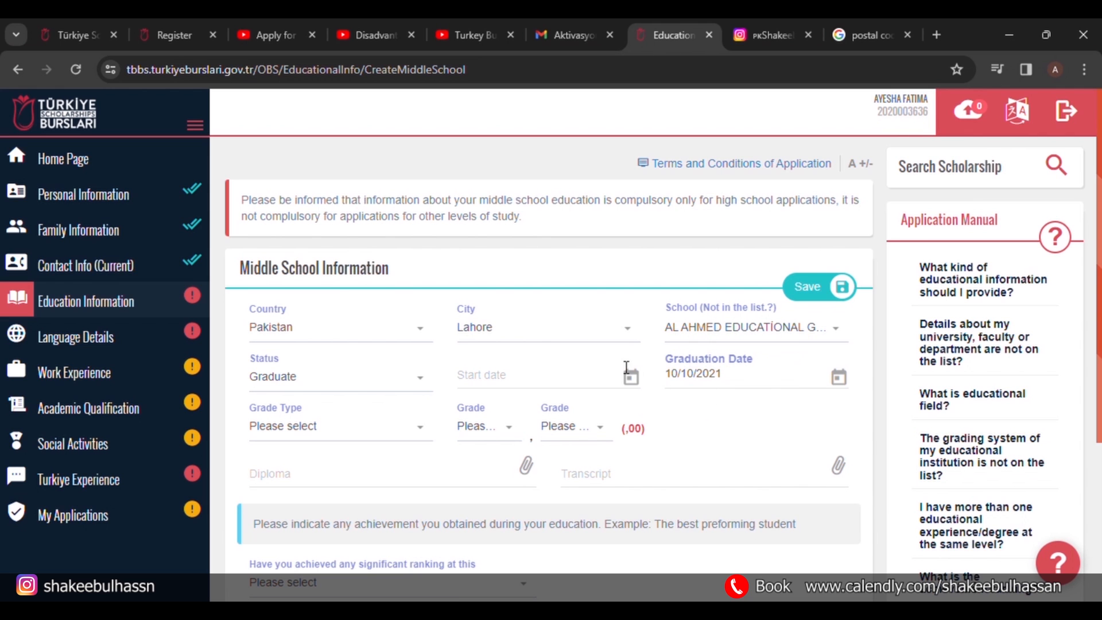
click(601, 388)
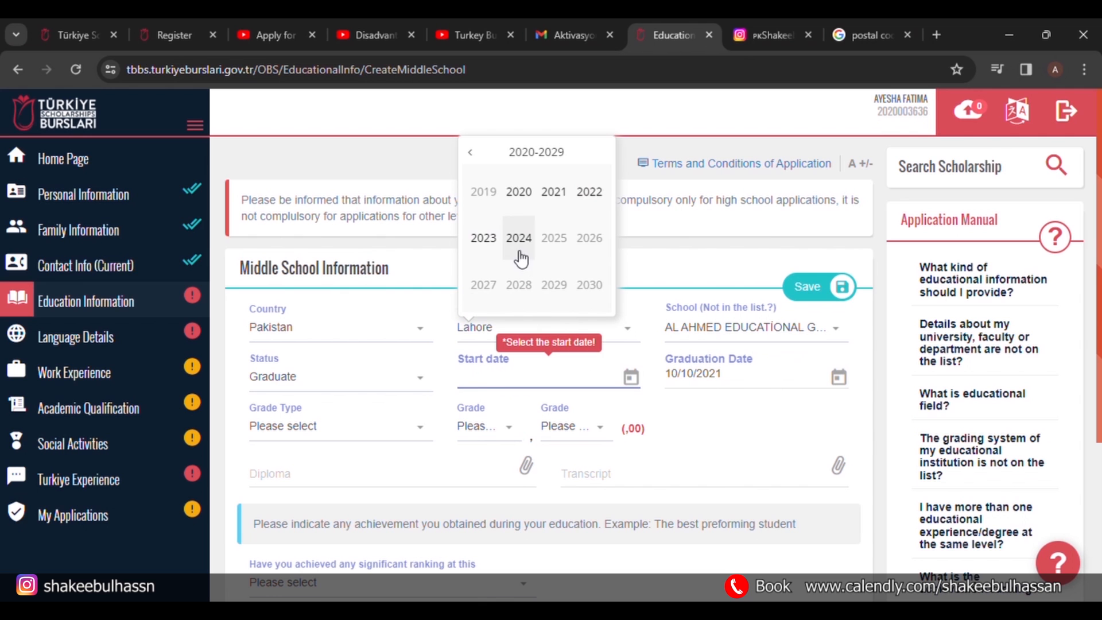
click(482, 198)
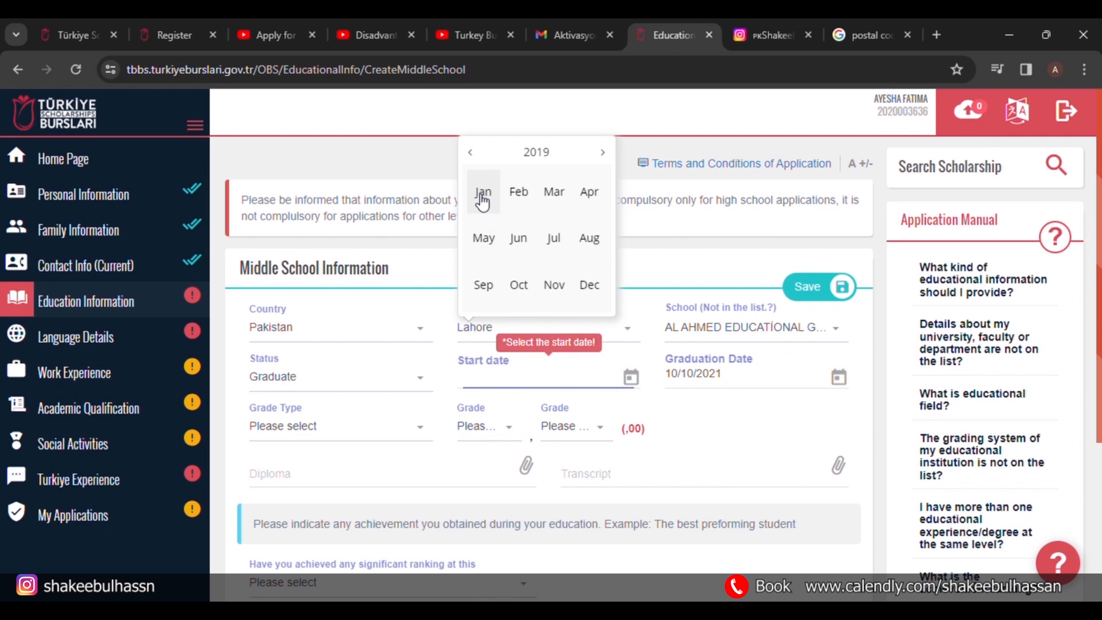
click(521, 289)
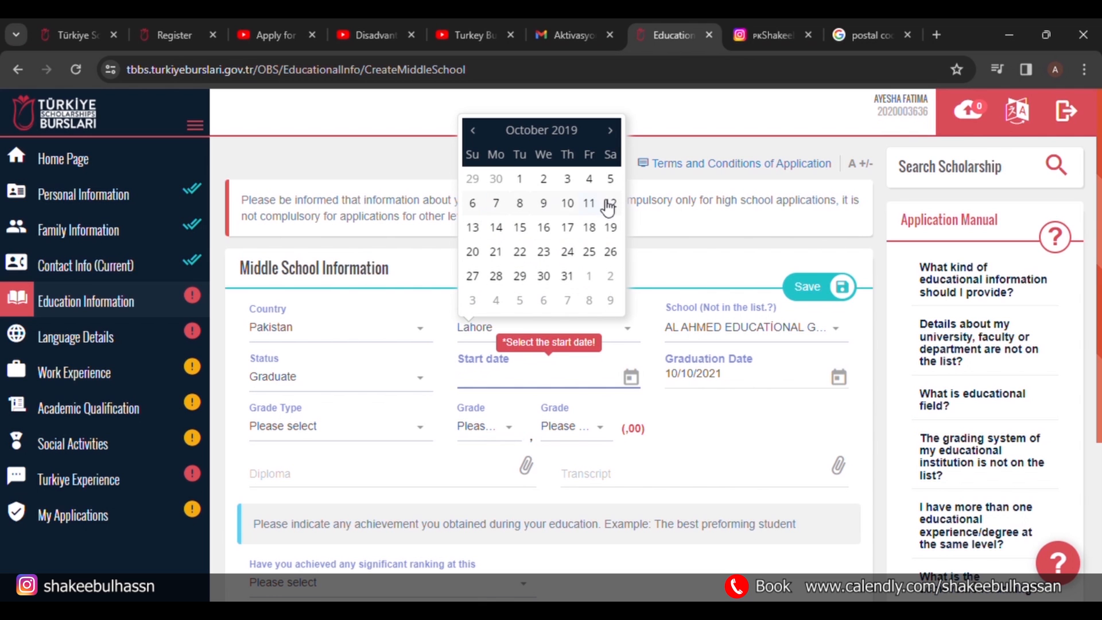
click(568, 204)
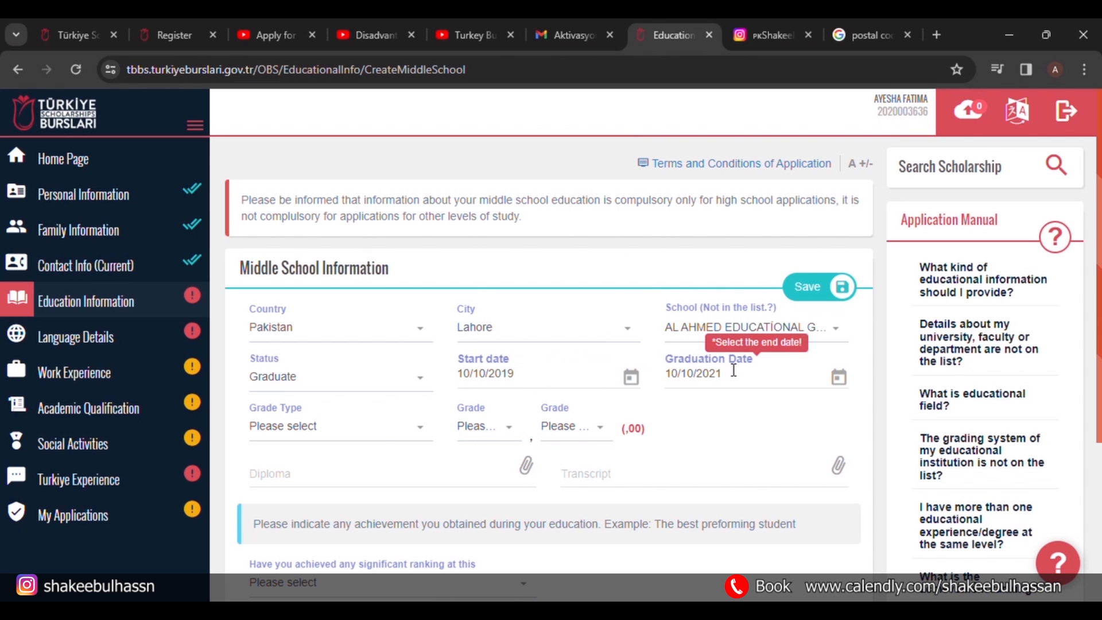
Set the grade type to 100 and the grade to 92,45.
click(392, 441)
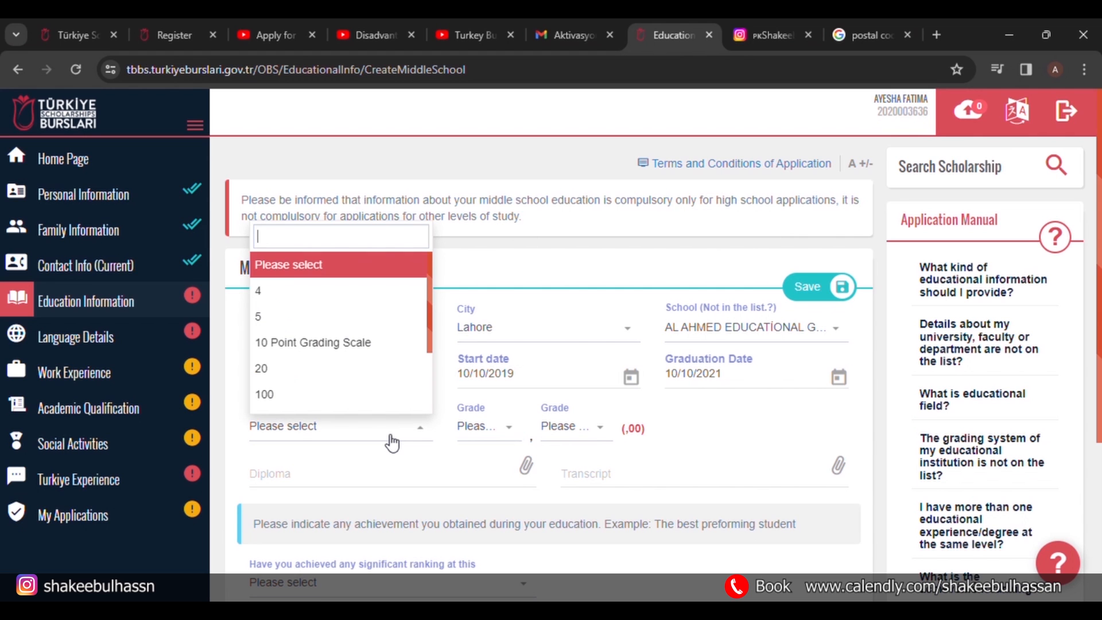
click(345, 399)
click(484, 433)
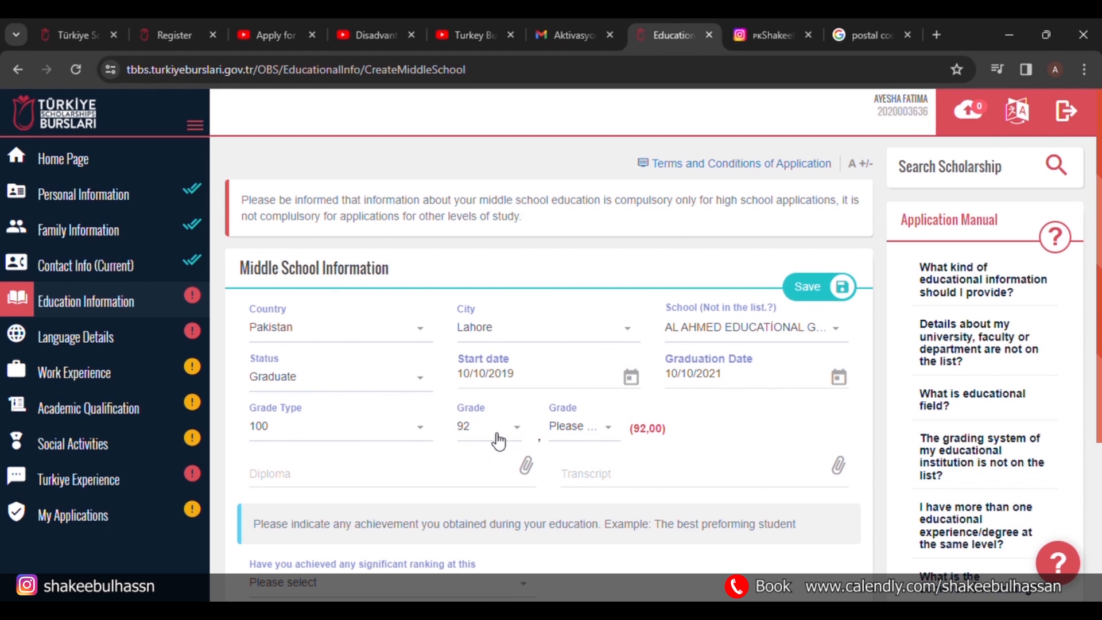
click(577, 440)
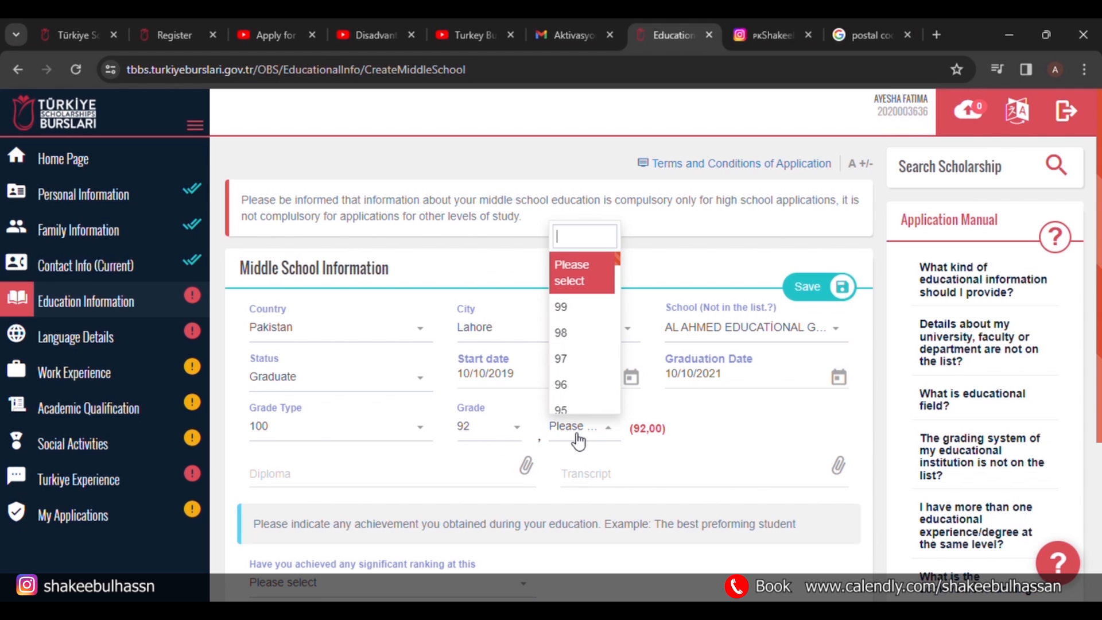
text(45)
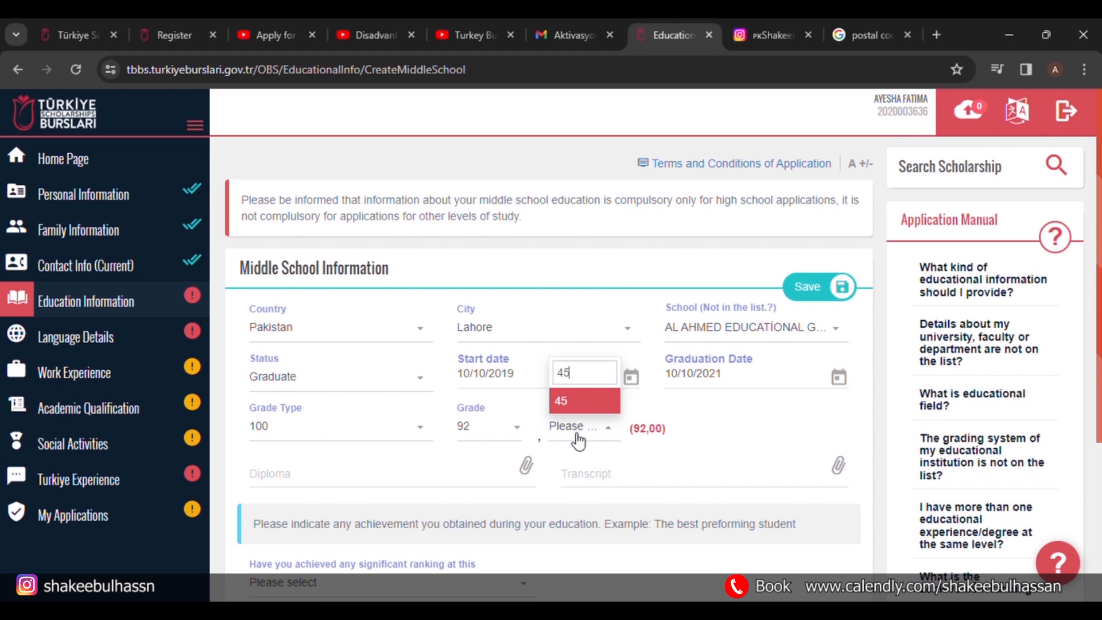
key(Return)
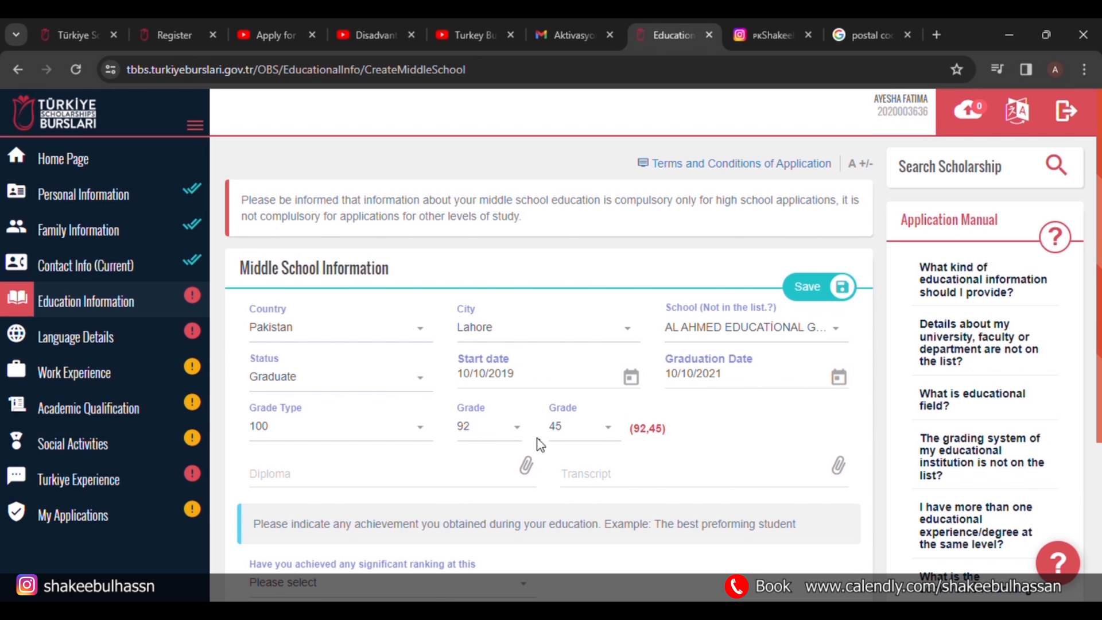
scroll(548, 445, down, 3)
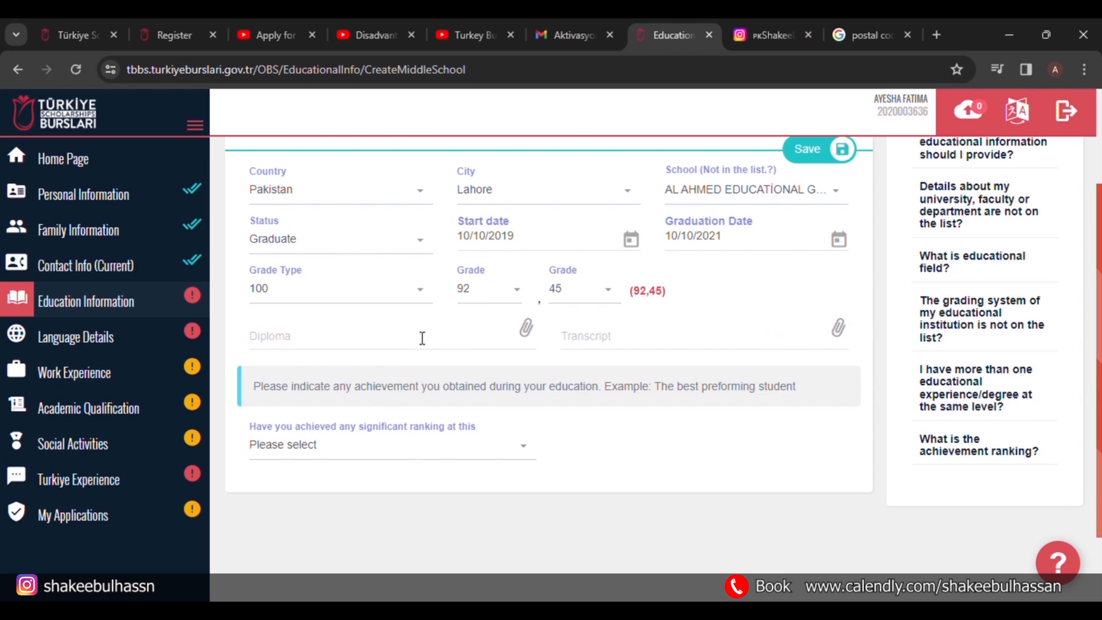
Attach pdf.pdf as diploma and transcript, answer No to ranking, and save.
click(401, 339)
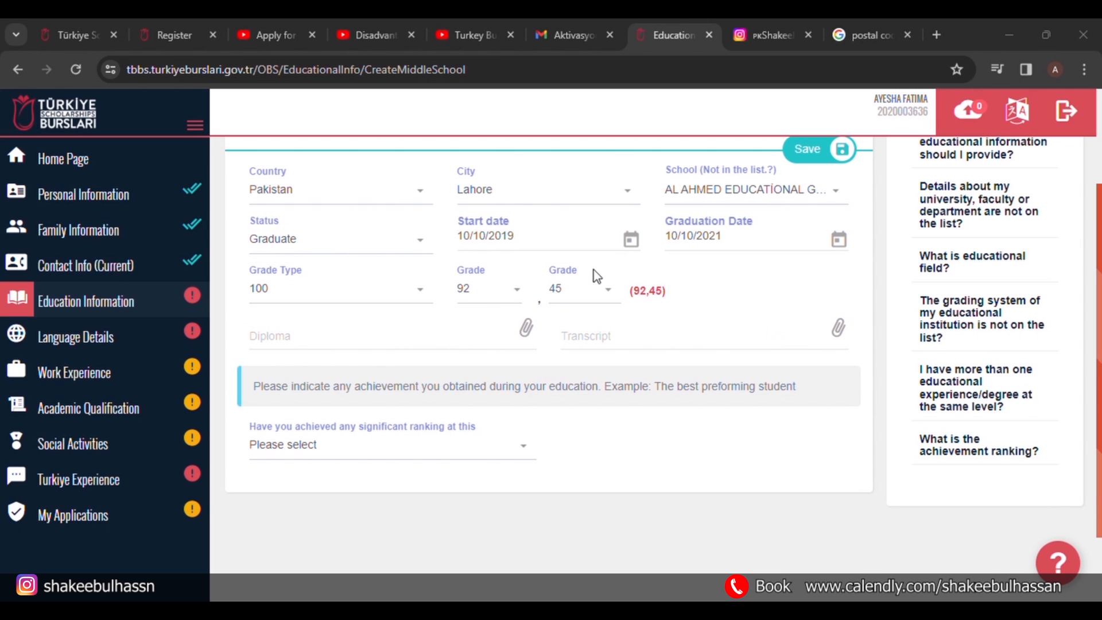
double_click(176, 107)
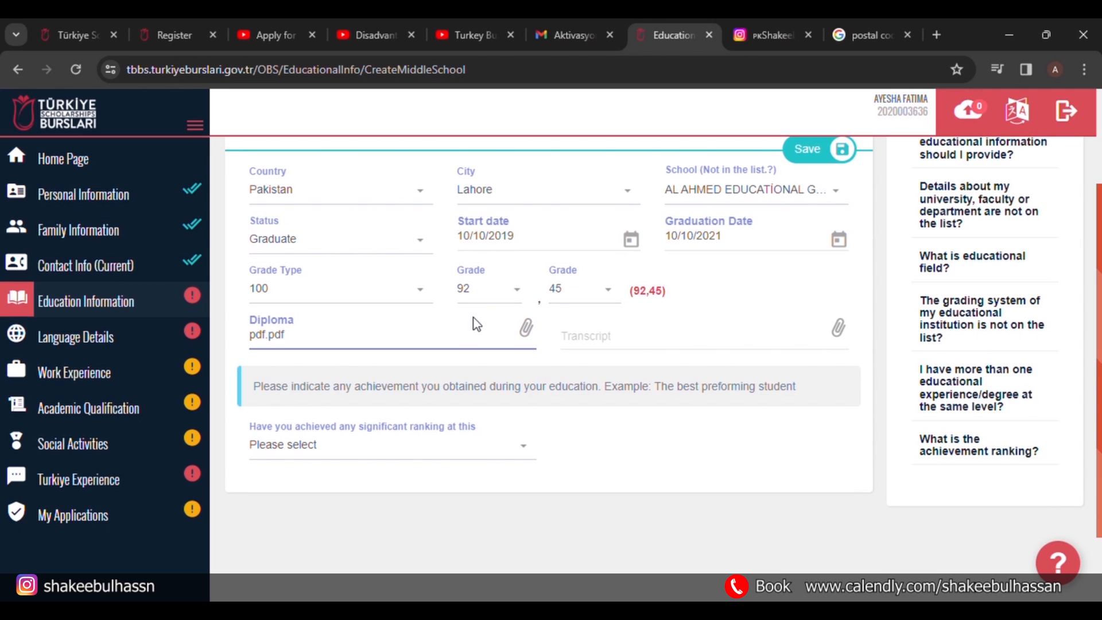
click(695, 341)
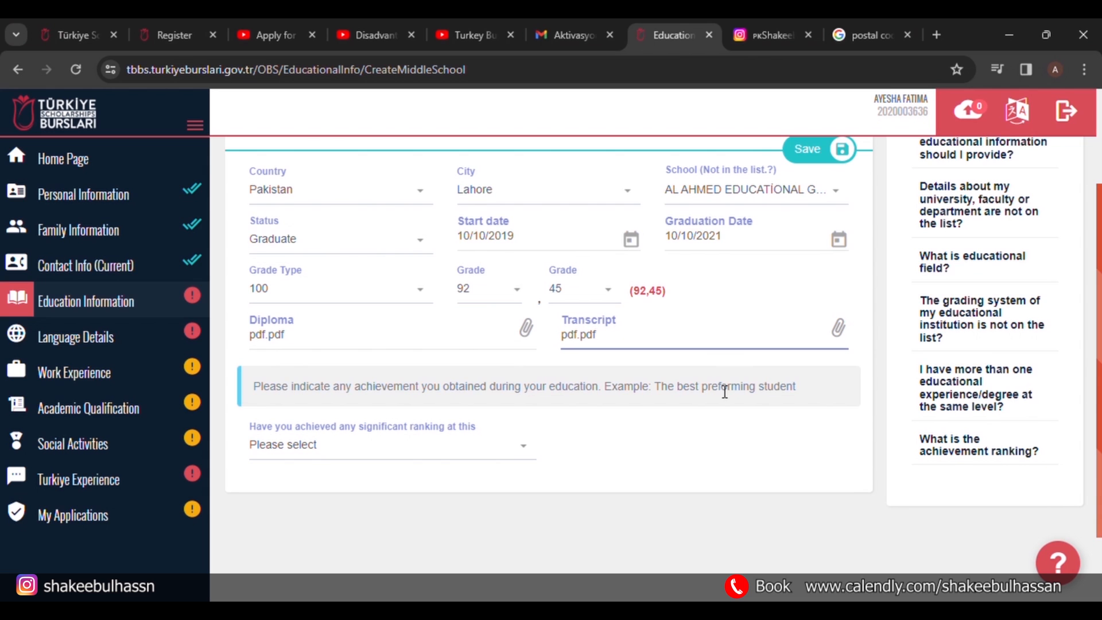
scroll(725, 392, down, 1)
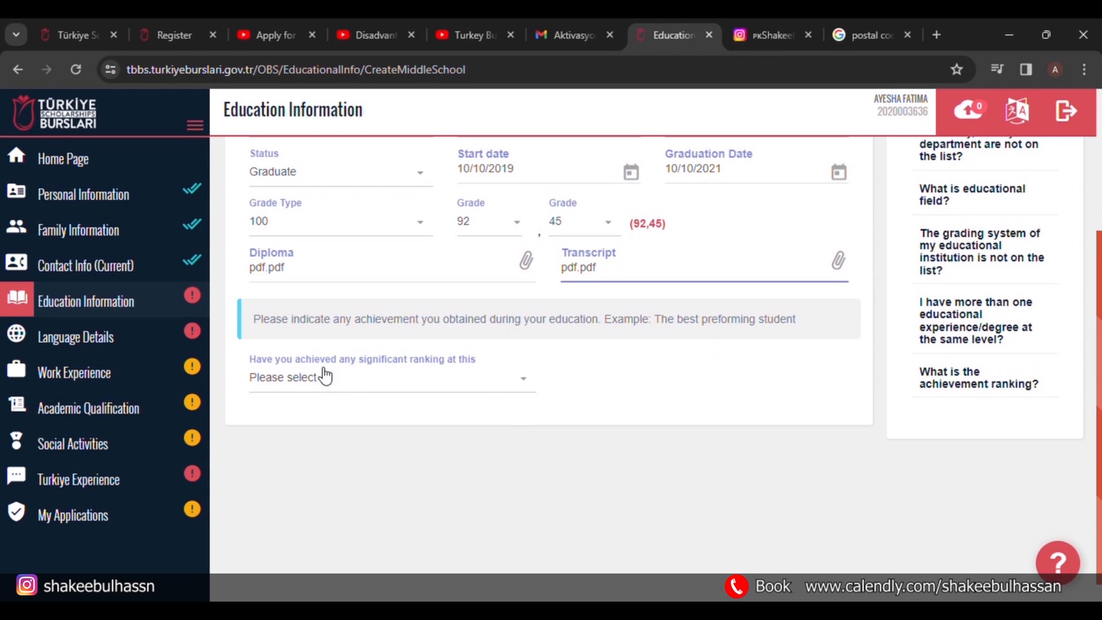
click(453, 386)
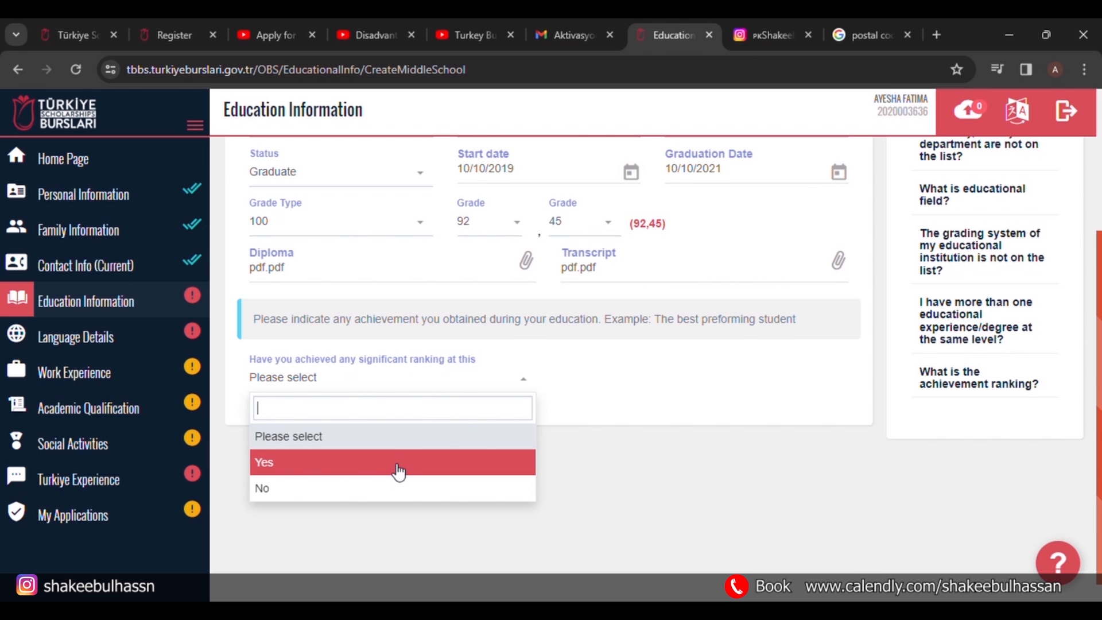
click(391, 494)
scroll(580, 433, up, 4)
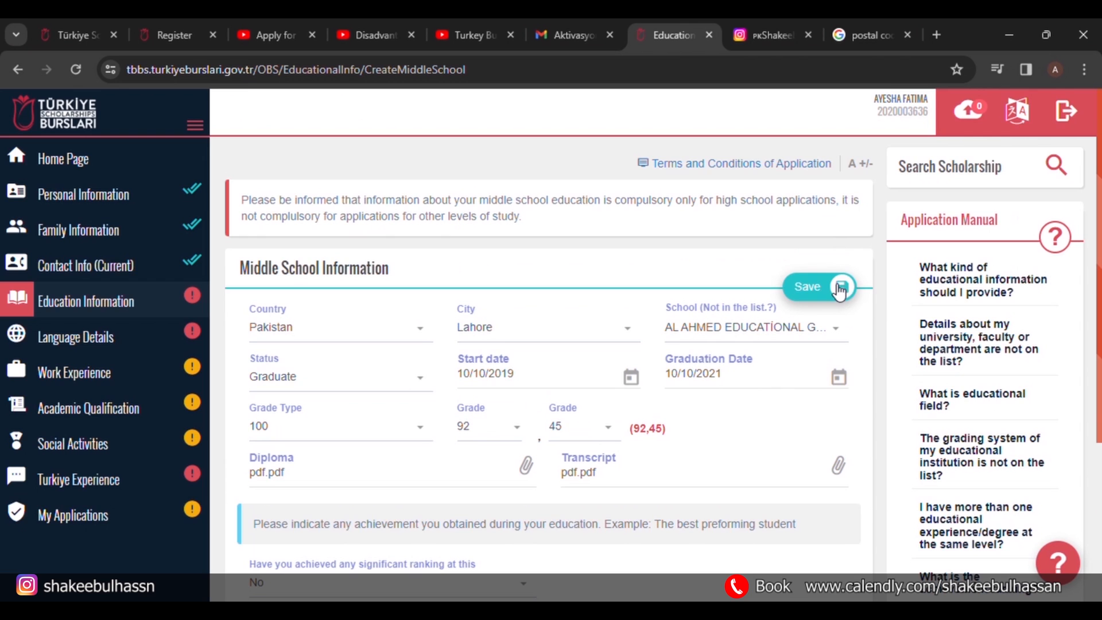
click(840, 288)
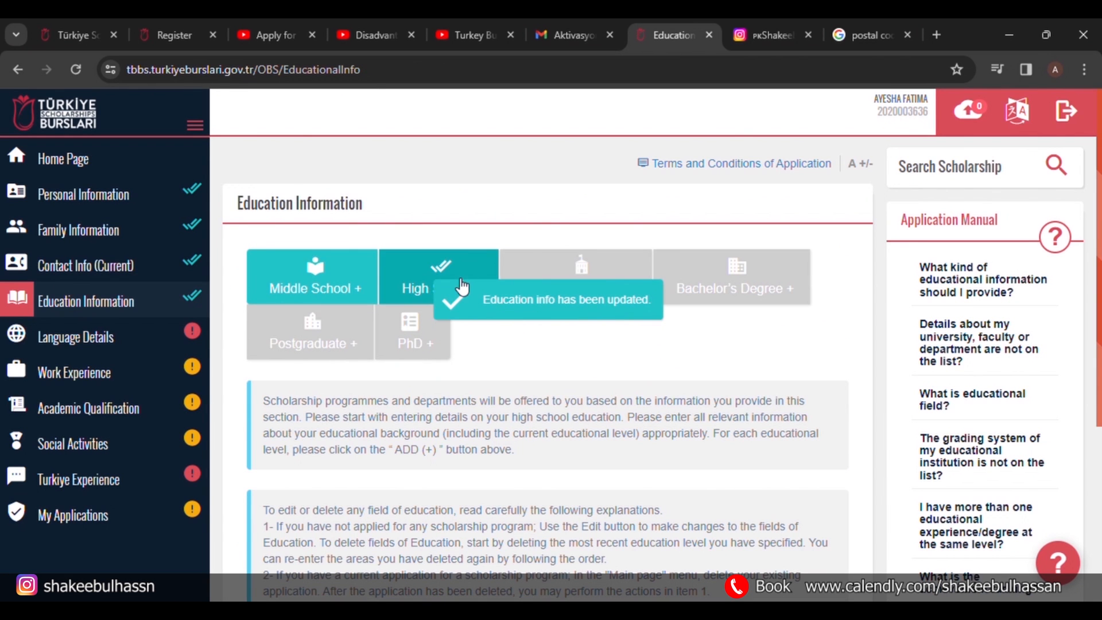
Start a High School entry in Pakistan, Lahore, choosing A.V.GİRLS HİGH SCHOOL.
click(422, 280)
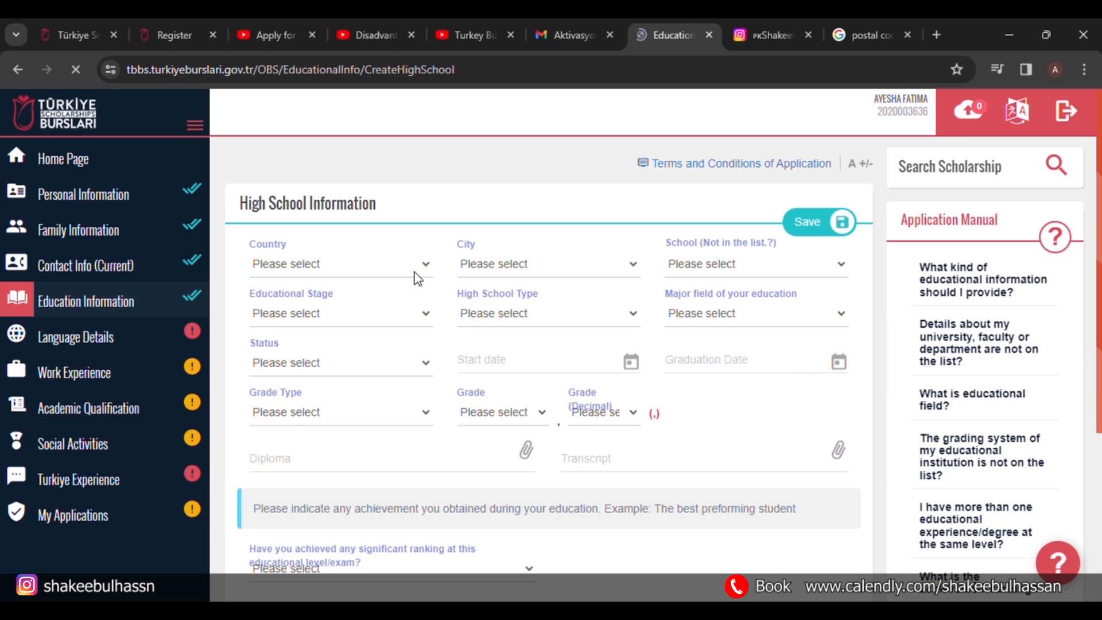
click(375, 268)
text(paki)
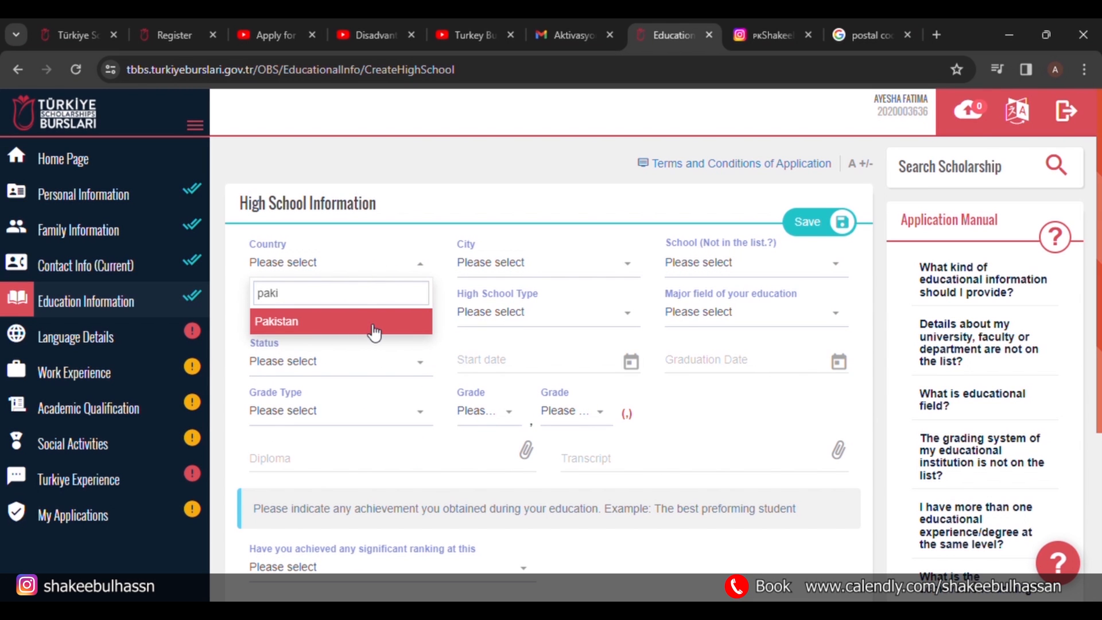
click(368, 321)
click(533, 264)
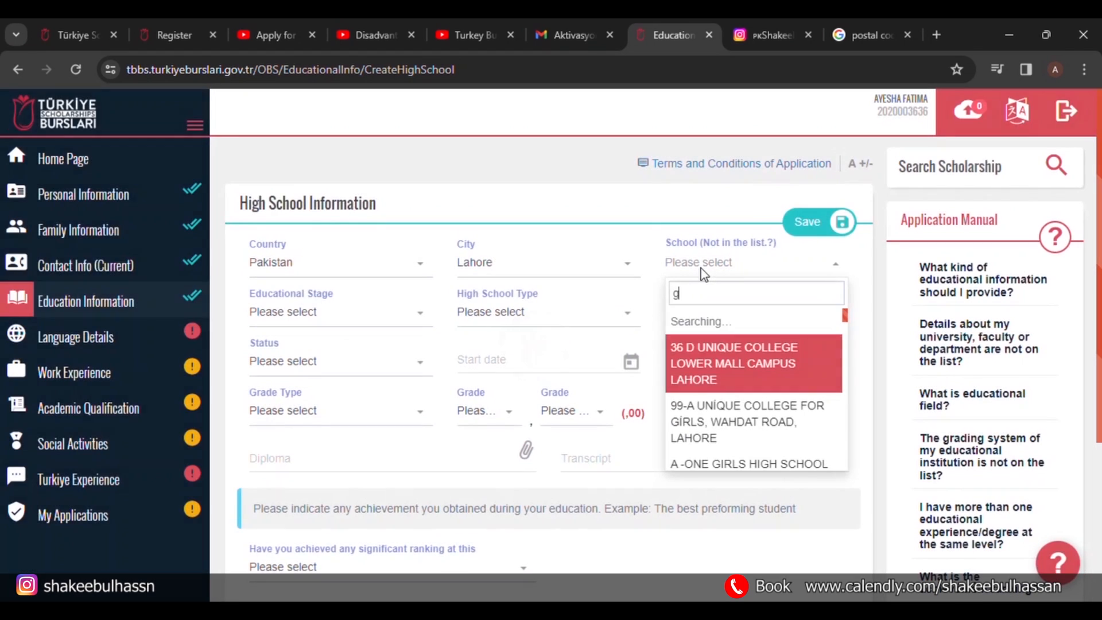
text(irls)
click(738, 379)
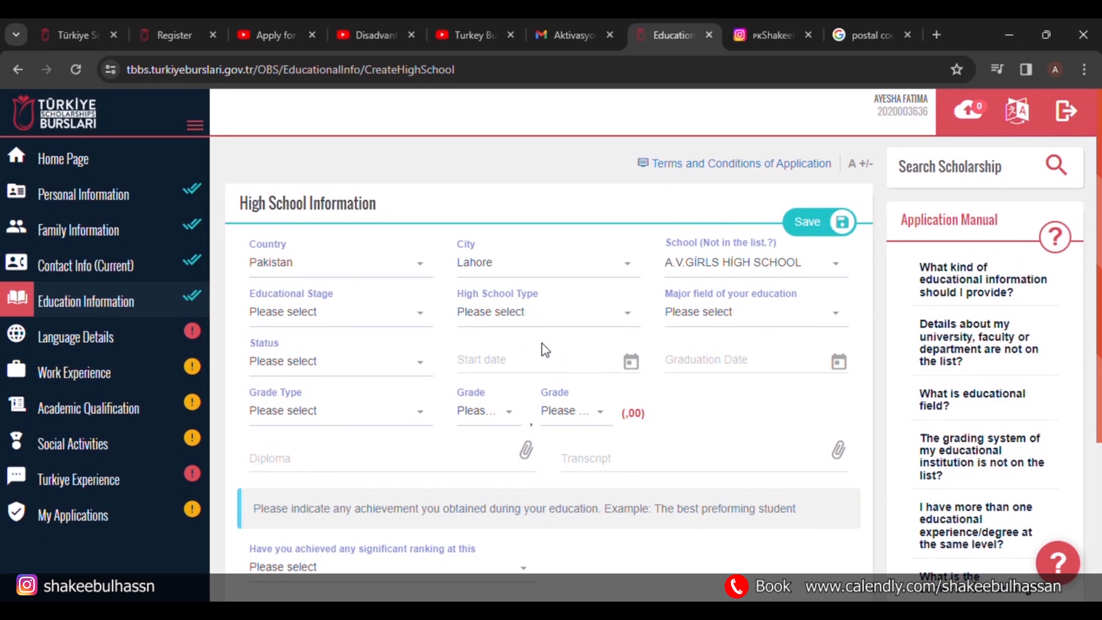
Set Secondary Education, General High School, Science/Natural Sciences, and status Continues.
click(343, 322)
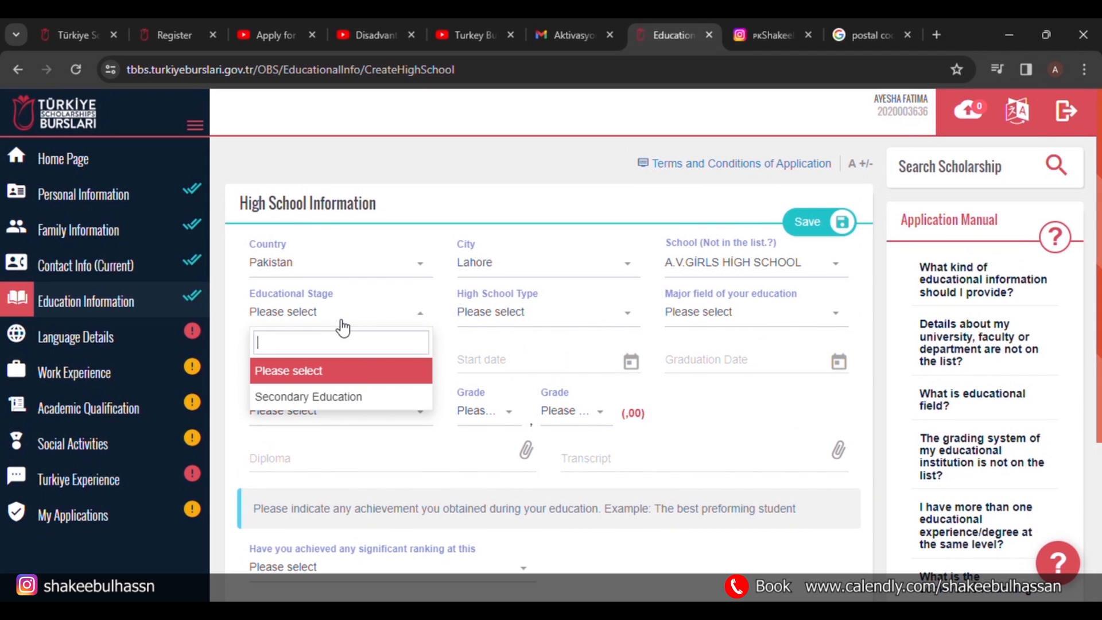
click(336, 396)
click(518, 324)
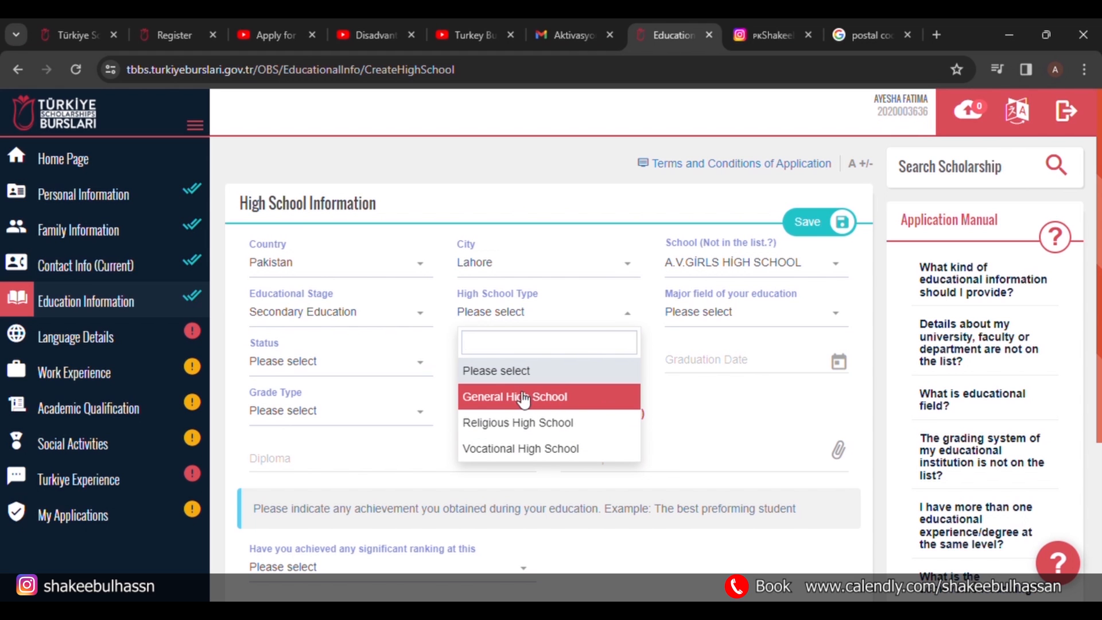
click(494, 397)
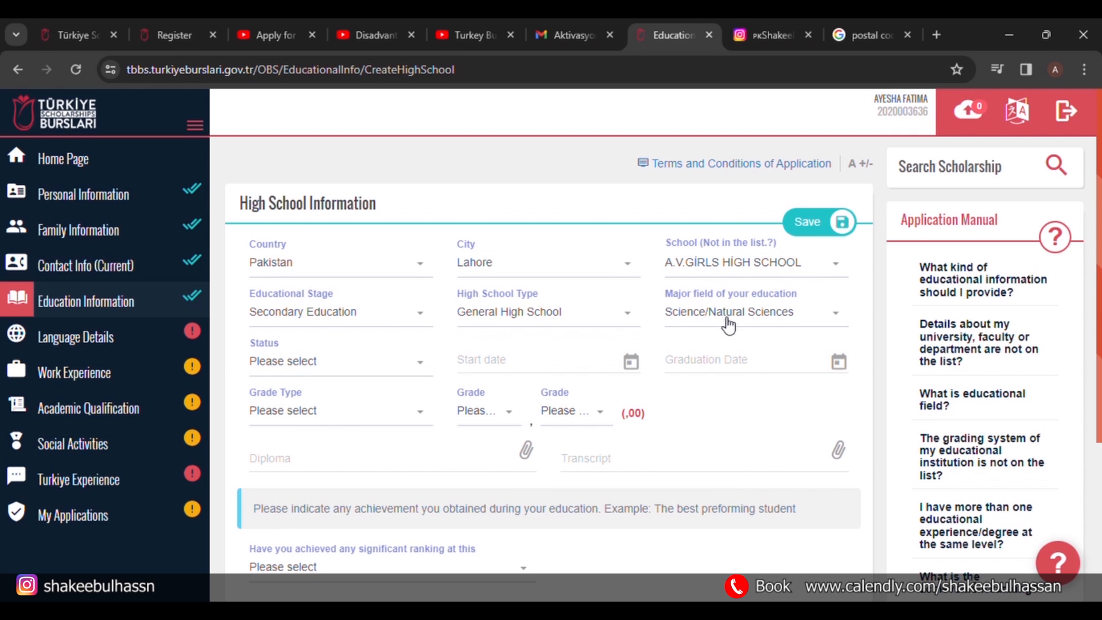
click(721, 319)
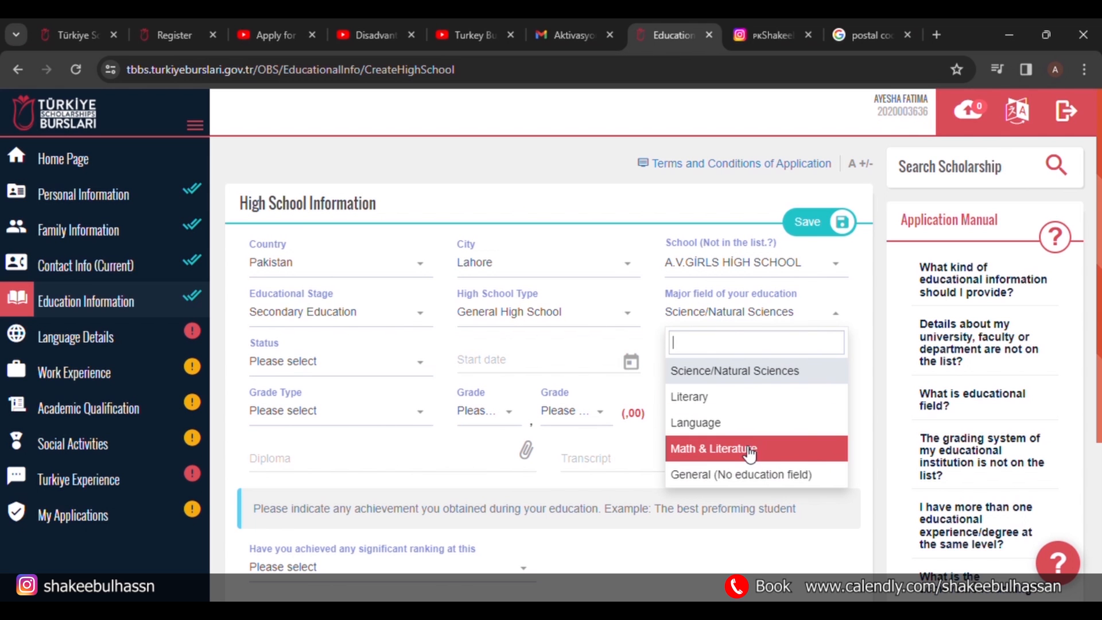
click(737, 374)
click(349, 362)
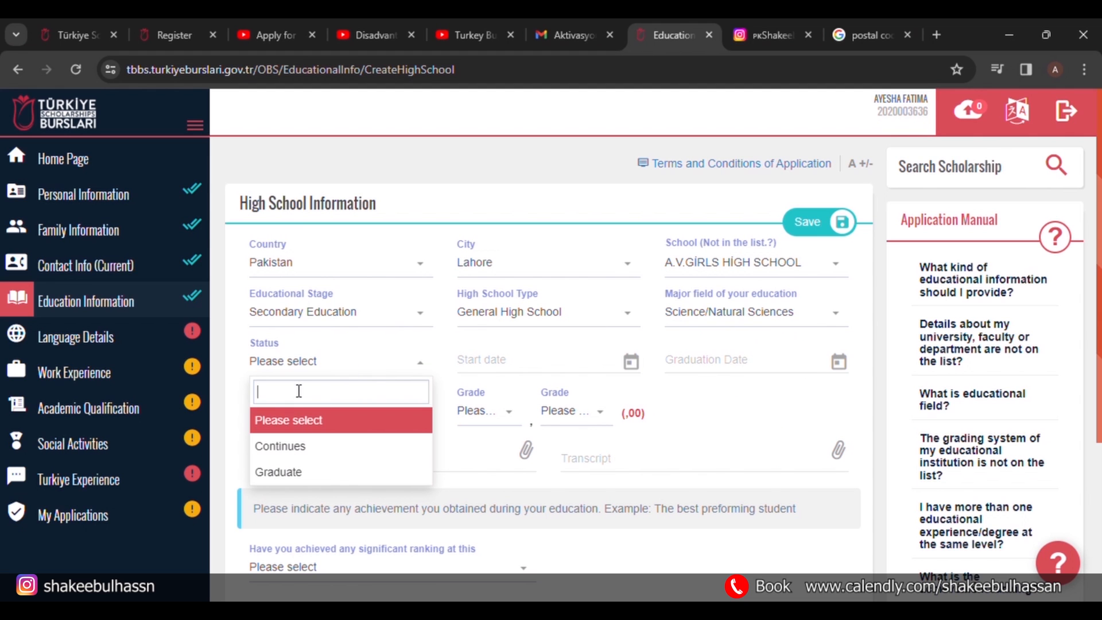
click(305, 470)
click(338, 363)
click(320, 446)
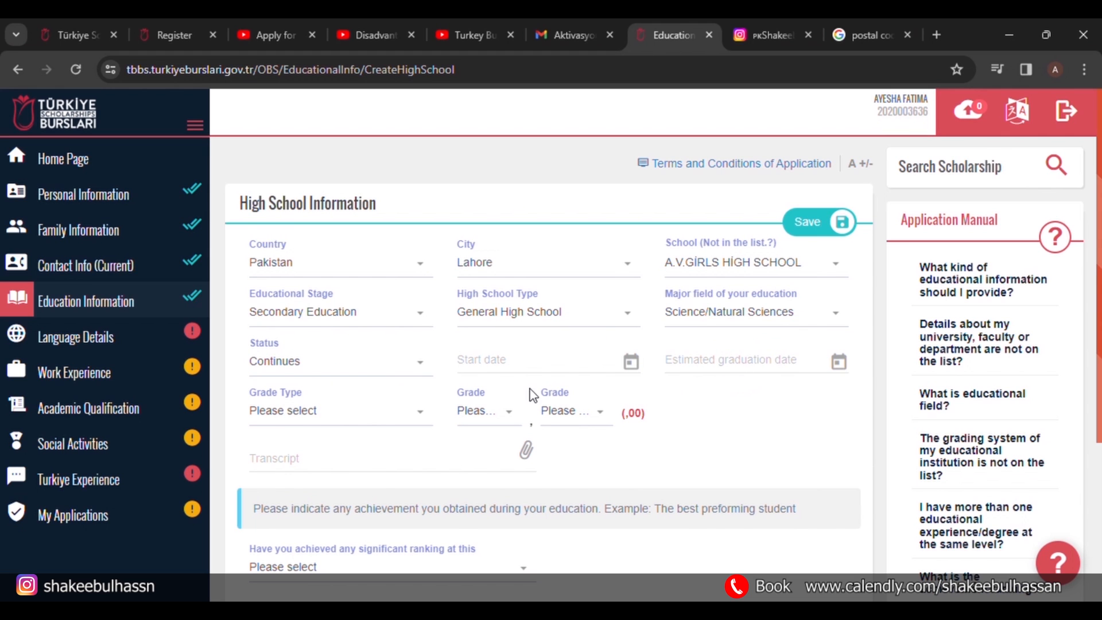
Set status Graduate, graduation date 10/10/2023, and grade 90,72 on a 100 scale.
click(400, 367)
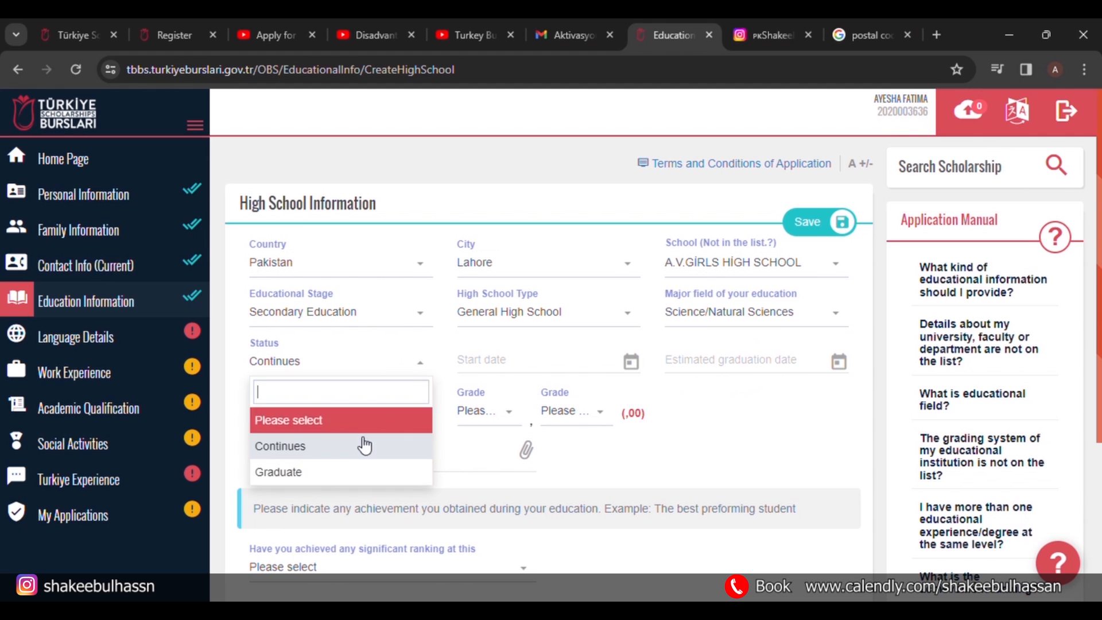
click(319, 473)
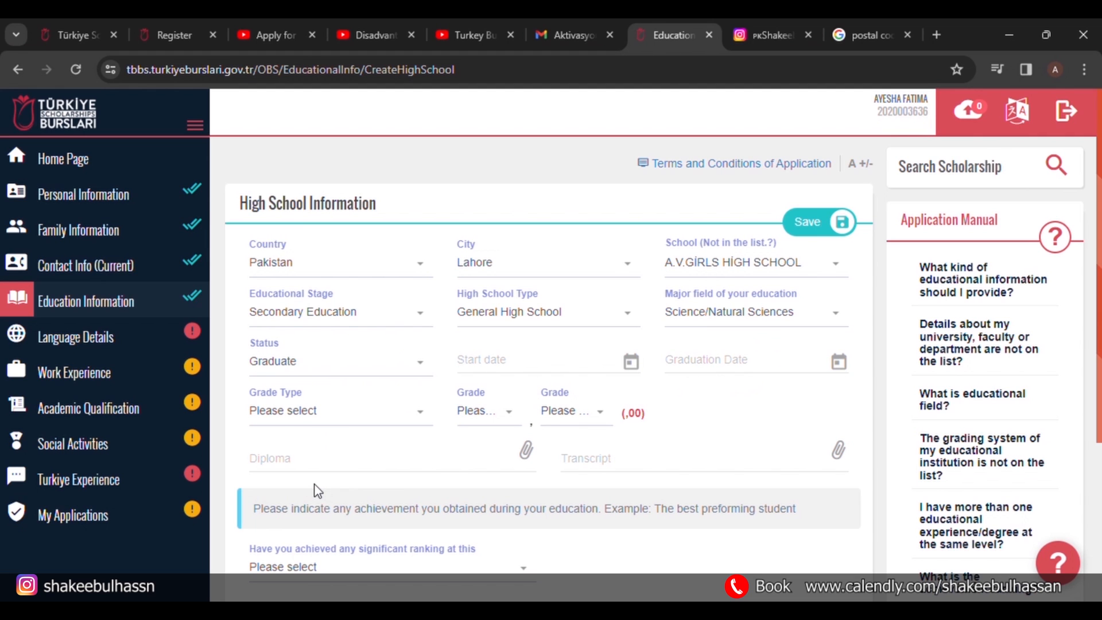
click(736, 370)
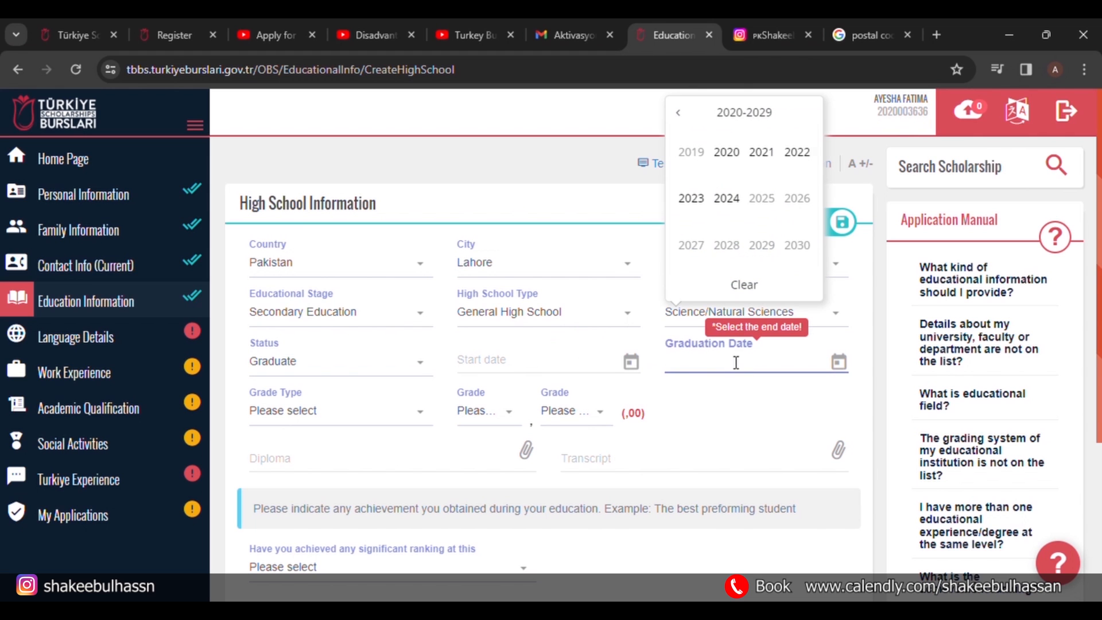
click(691, 198)
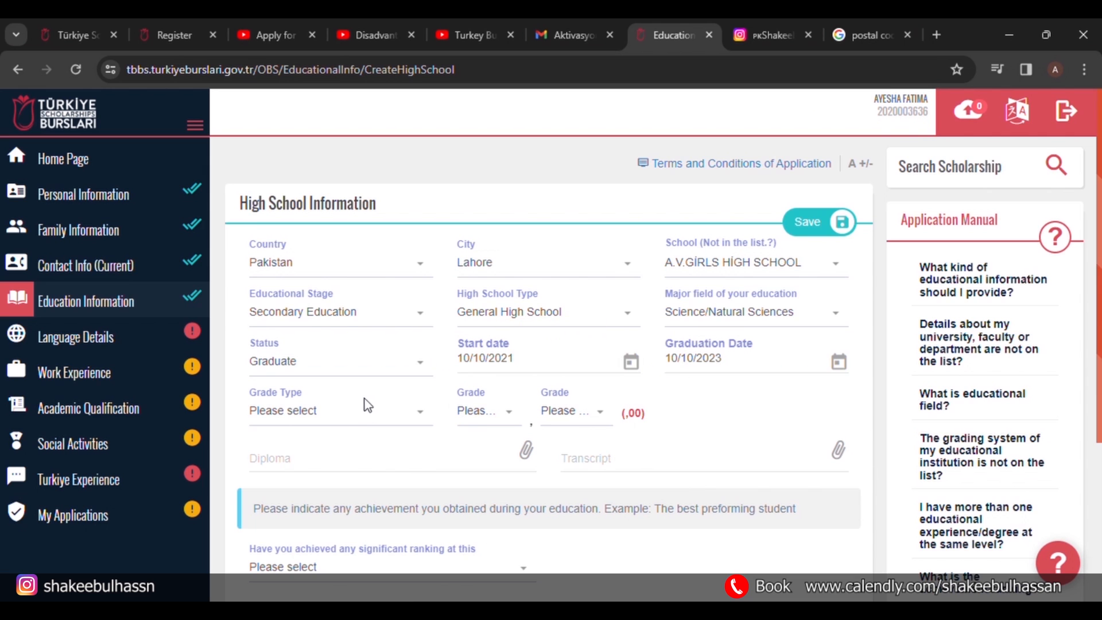
scroll(369, 418, down, 1)
click(403, 368)
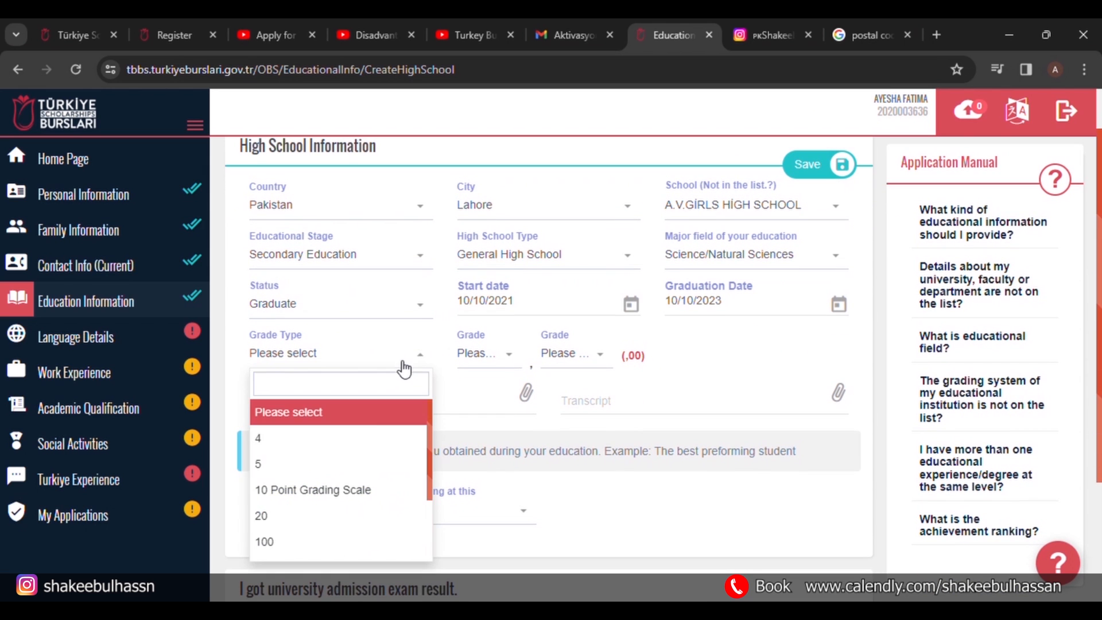
click(314, 541)
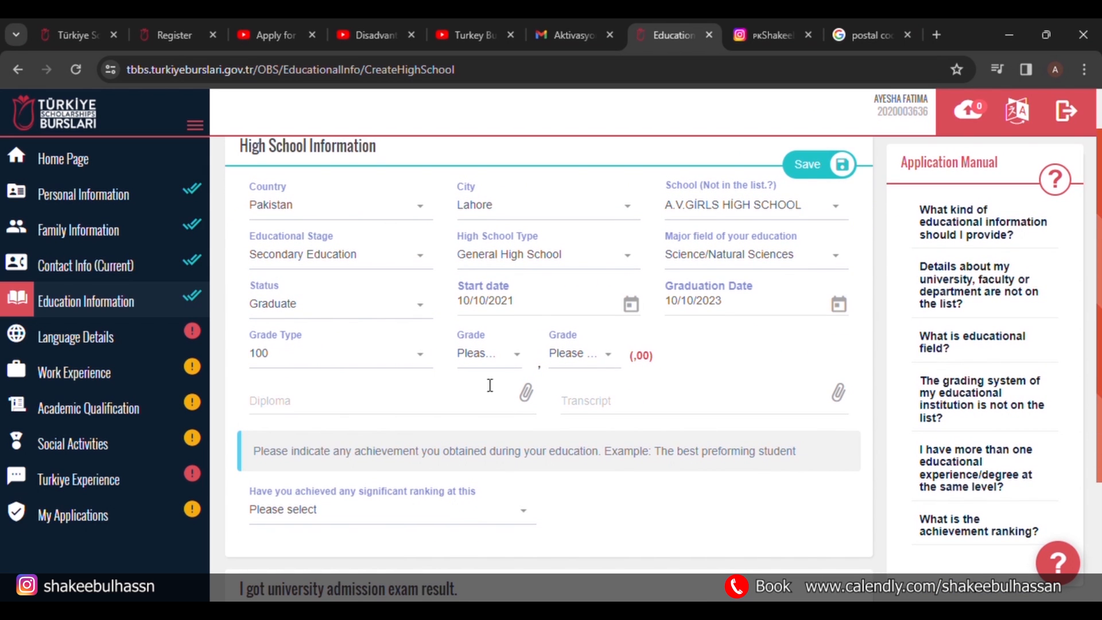
click(488, 356)
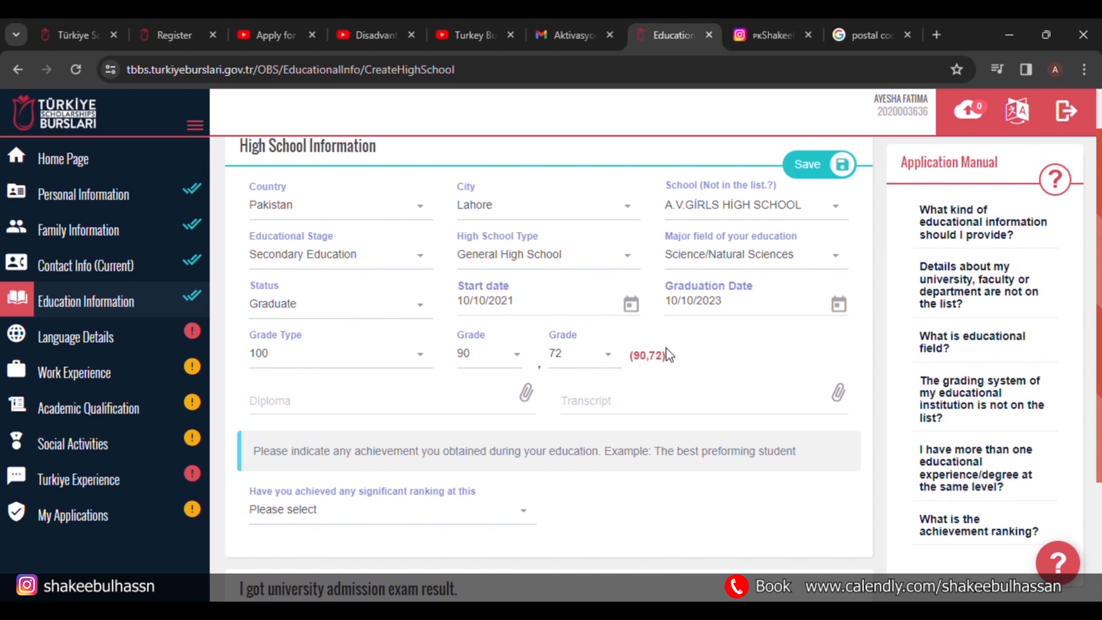
scroll(688, 355, down, 1)
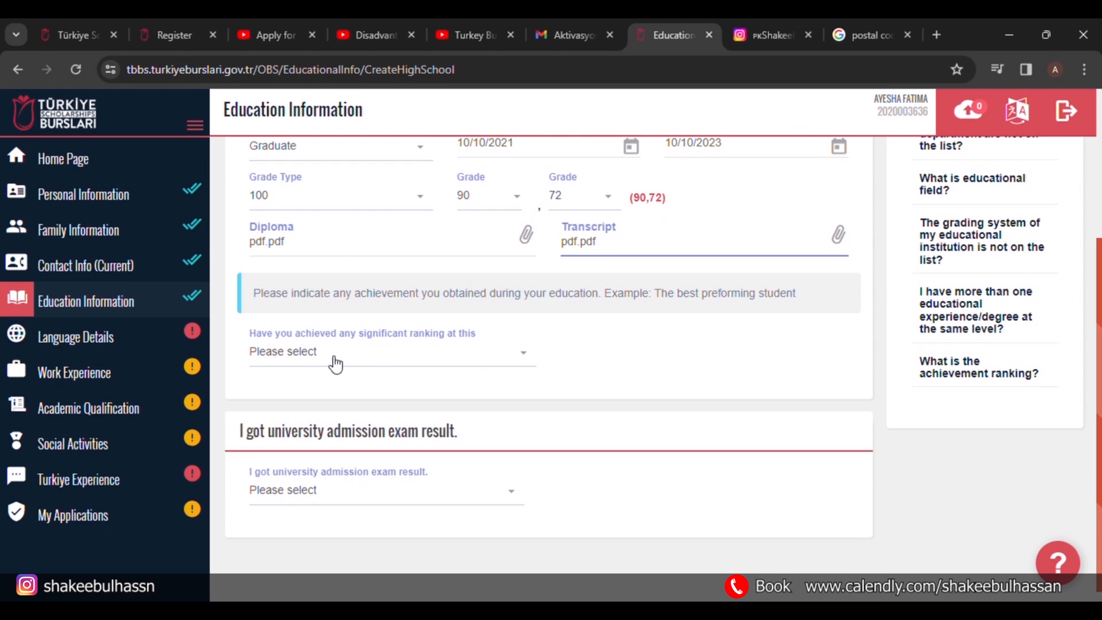
Answer No to both ranking and admission exam result, then save the high school.
click(481, 359)
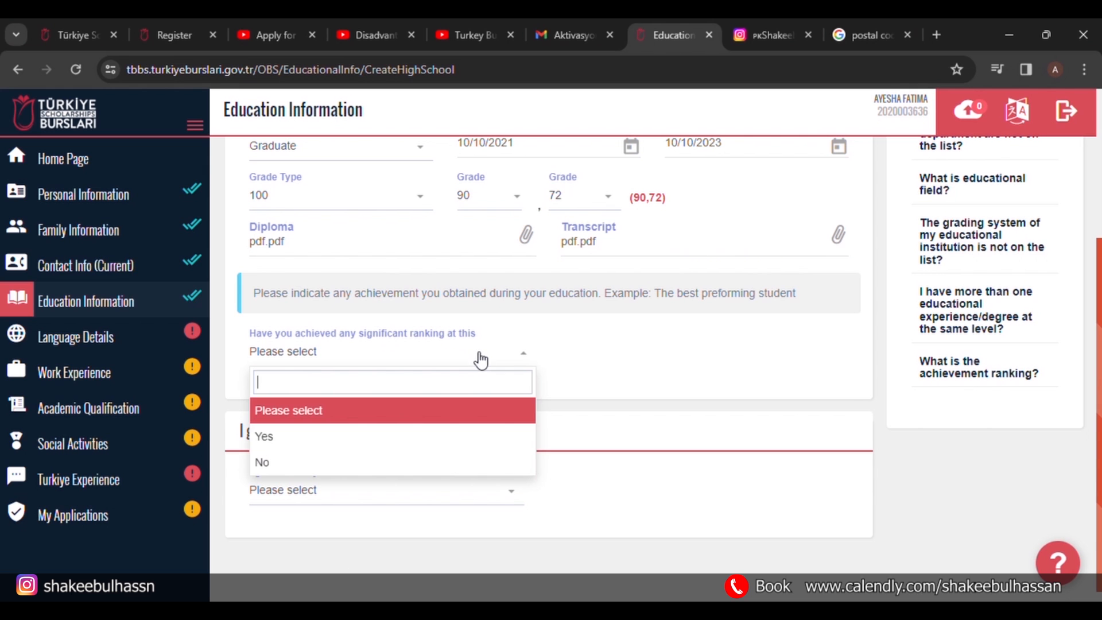
click(374, 466)
scroll(511, 396, down, 1)
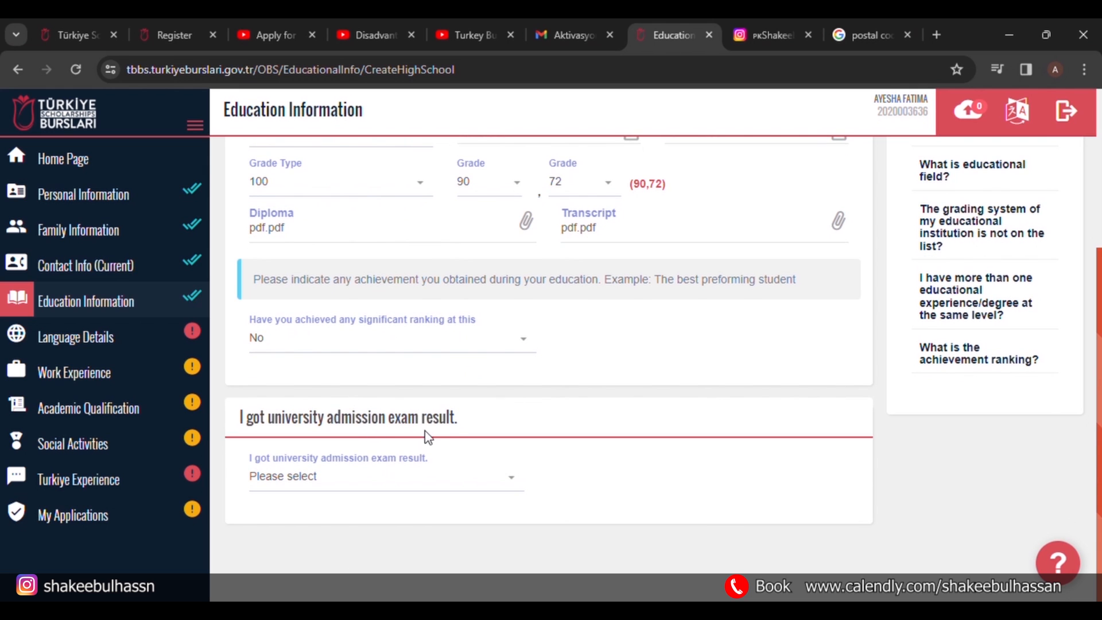
click(508, 486)
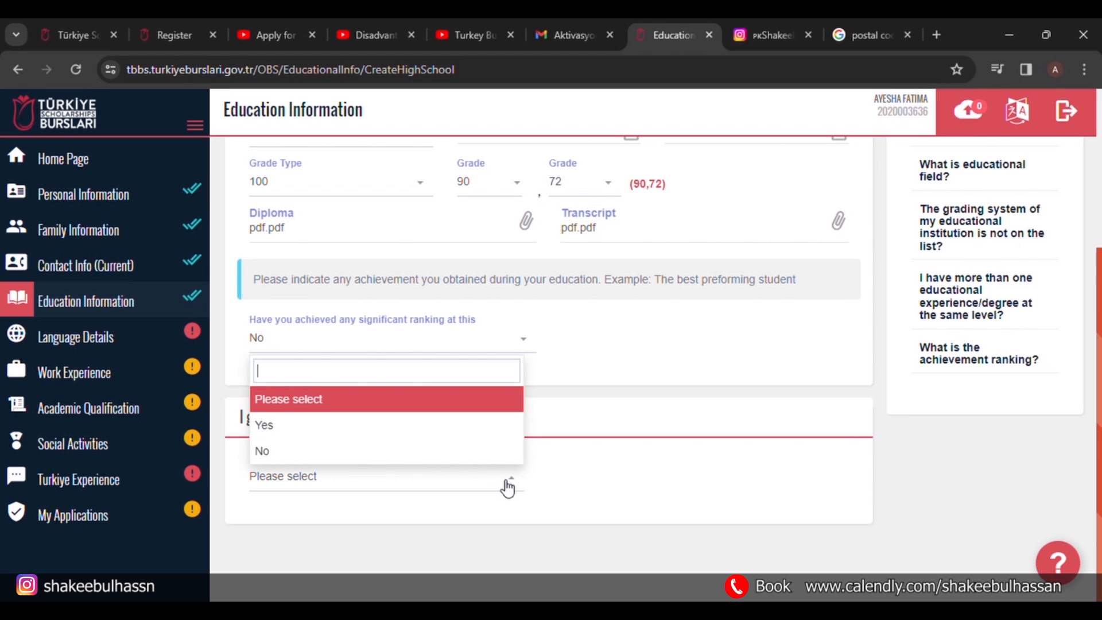
click(475, 433)
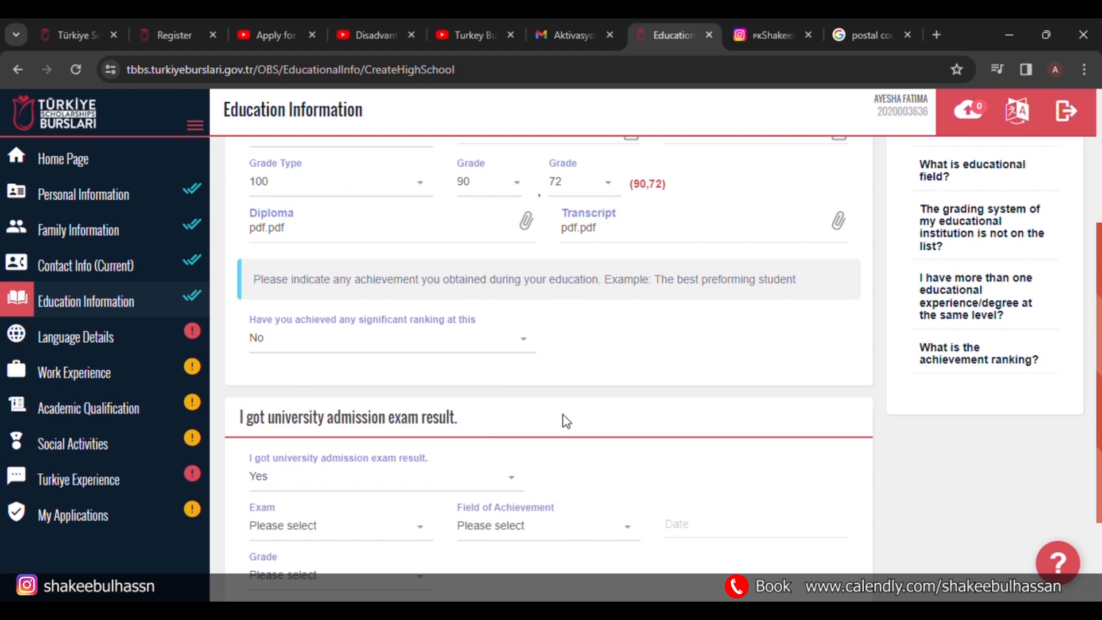
scroll(563, 421, down, 2)
click(412, 409)
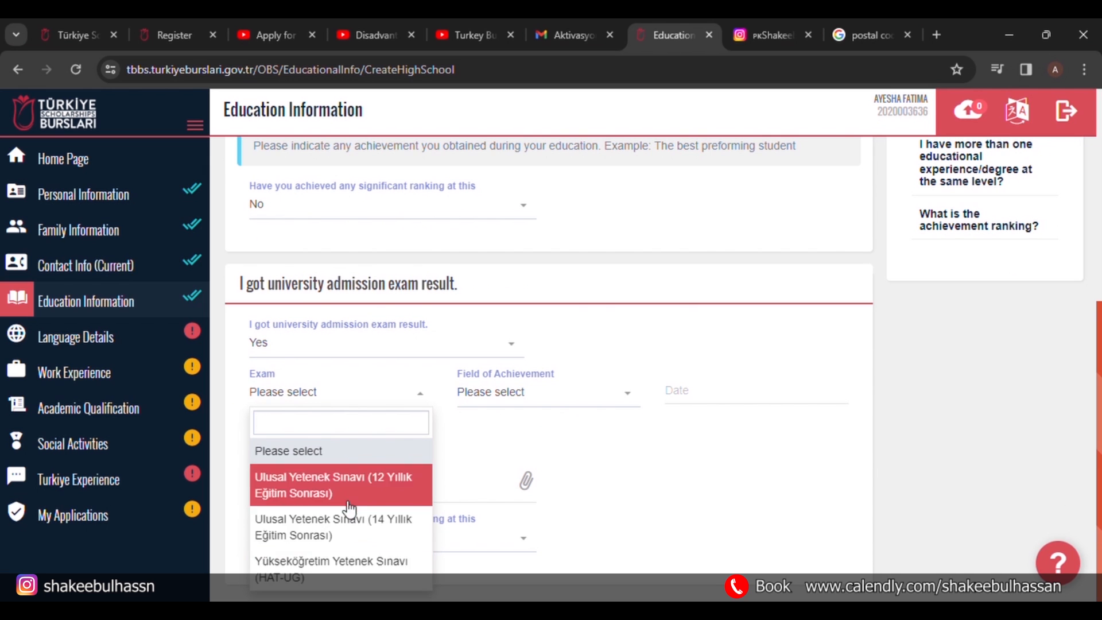
click(420, 391)
scroll(418, 389, up, 2)
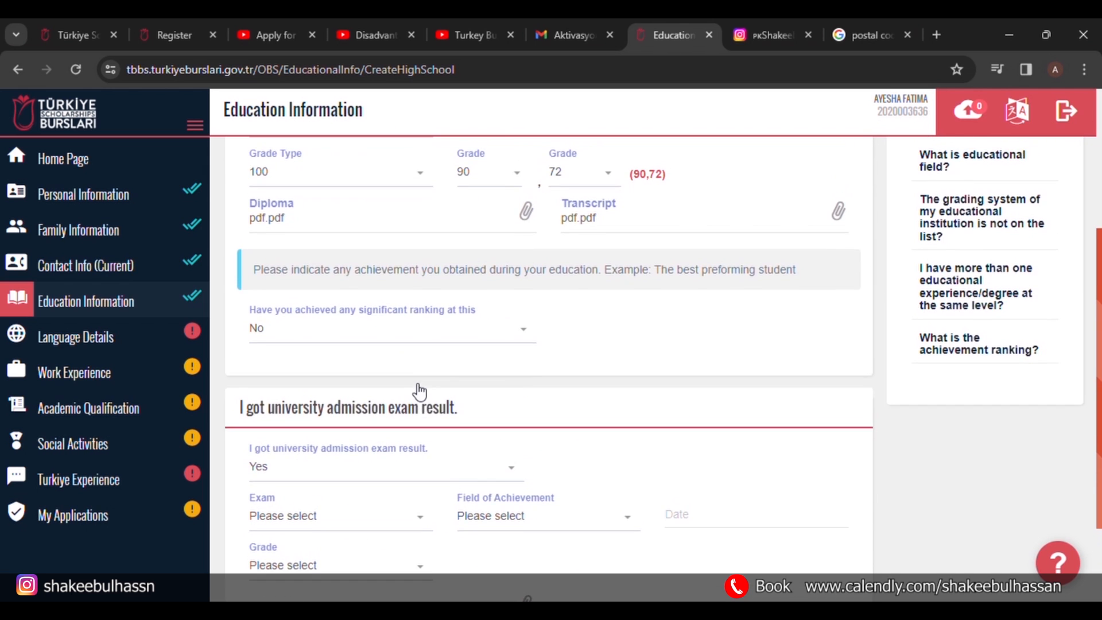
click(423, 335)
click(425, 336)
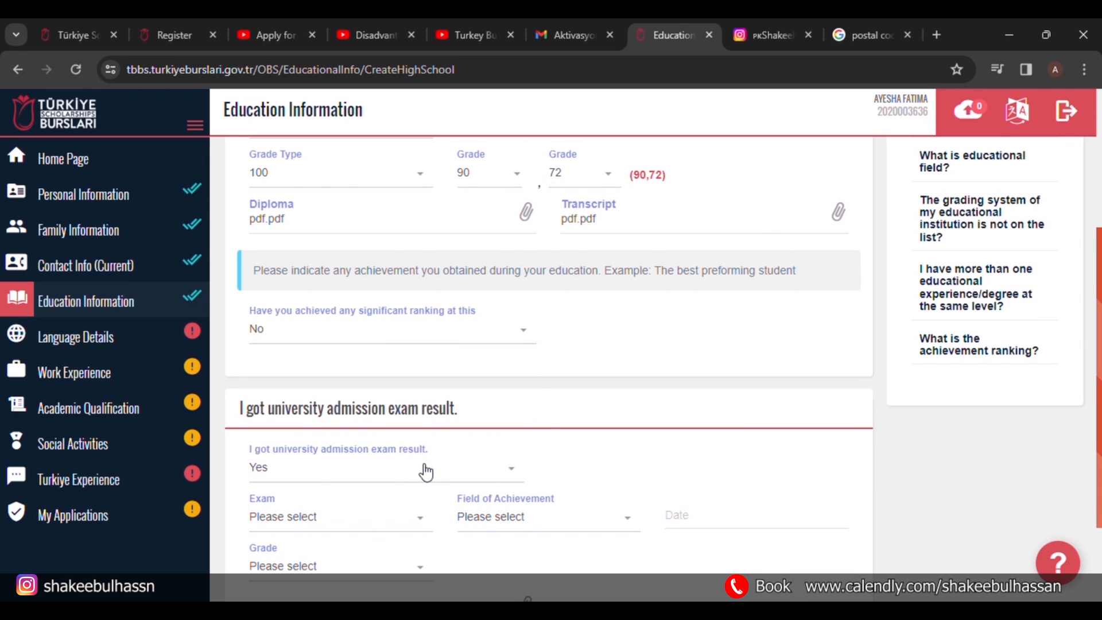
click(423, 468)
click(391, 441)
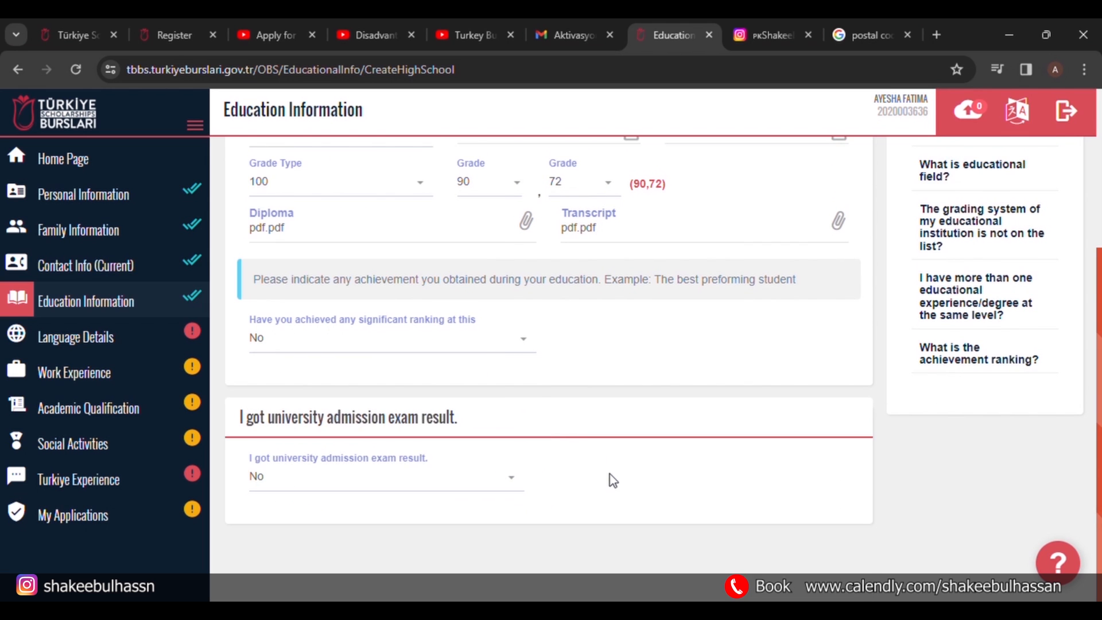
scroll(607, 468, up, 4)
click(810, 223)
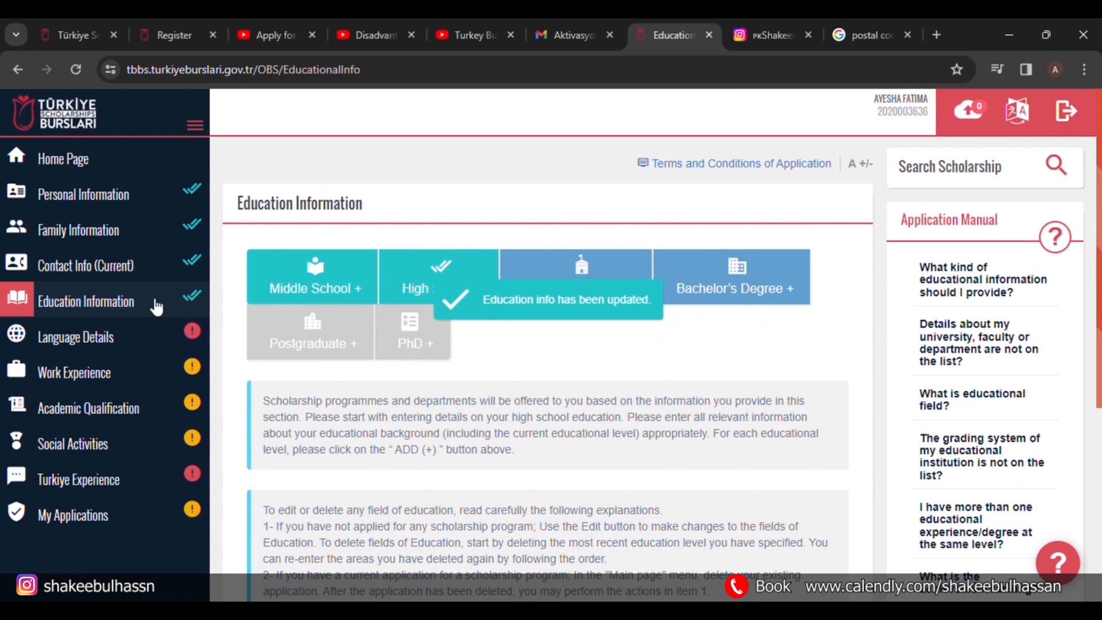
Set and save Urdu as the native language in Language Details.
click(128, 335)
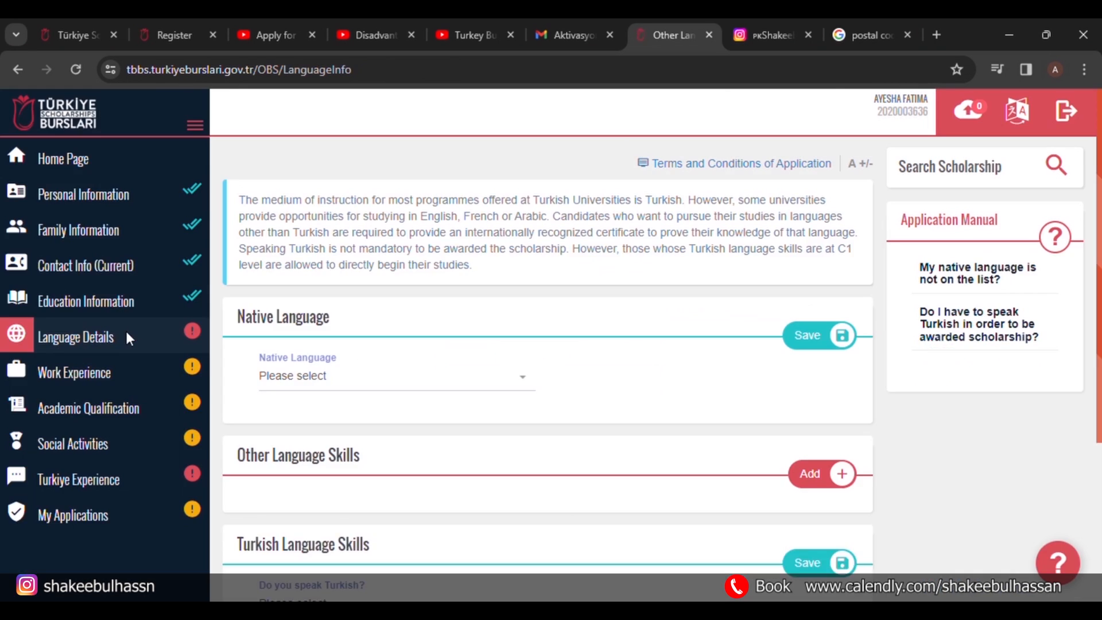
click(511, 383)
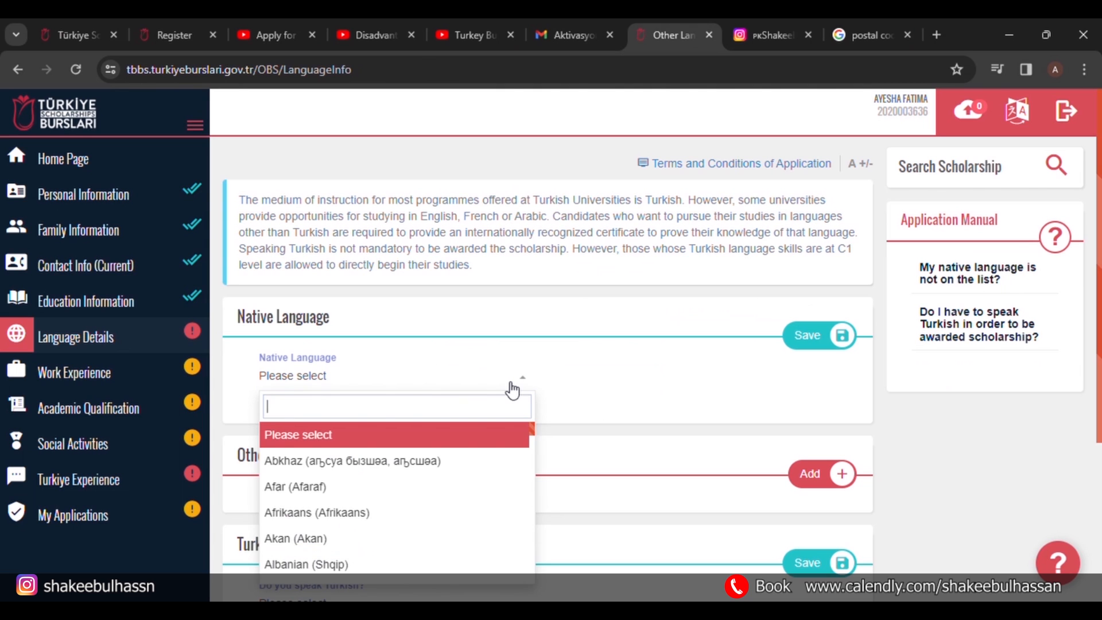
text(urdu)
key(Return)
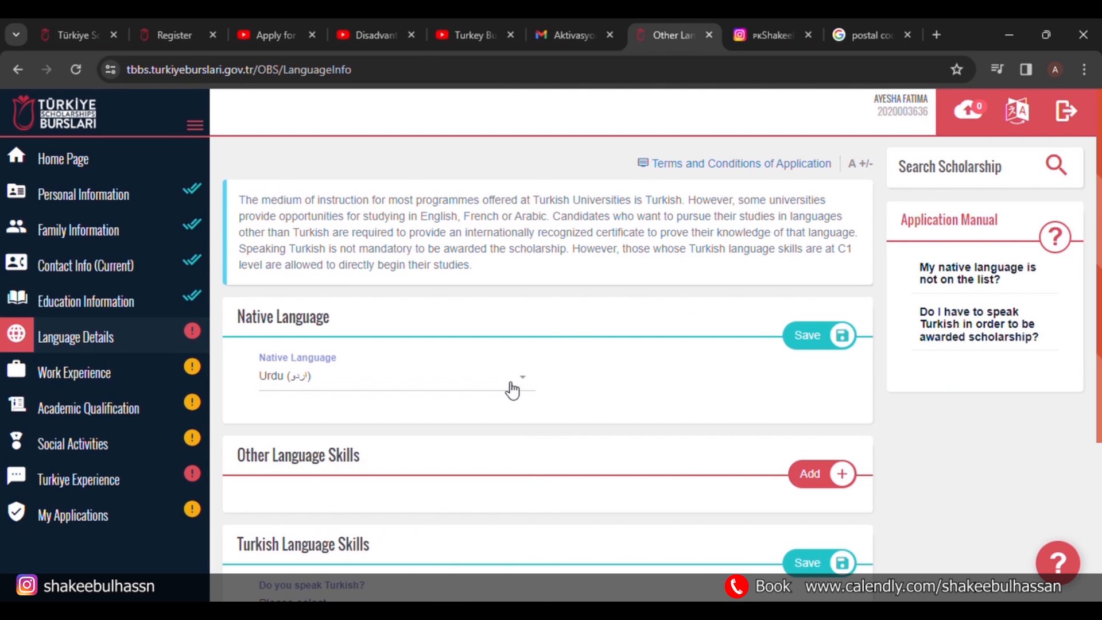
click(804, 334)
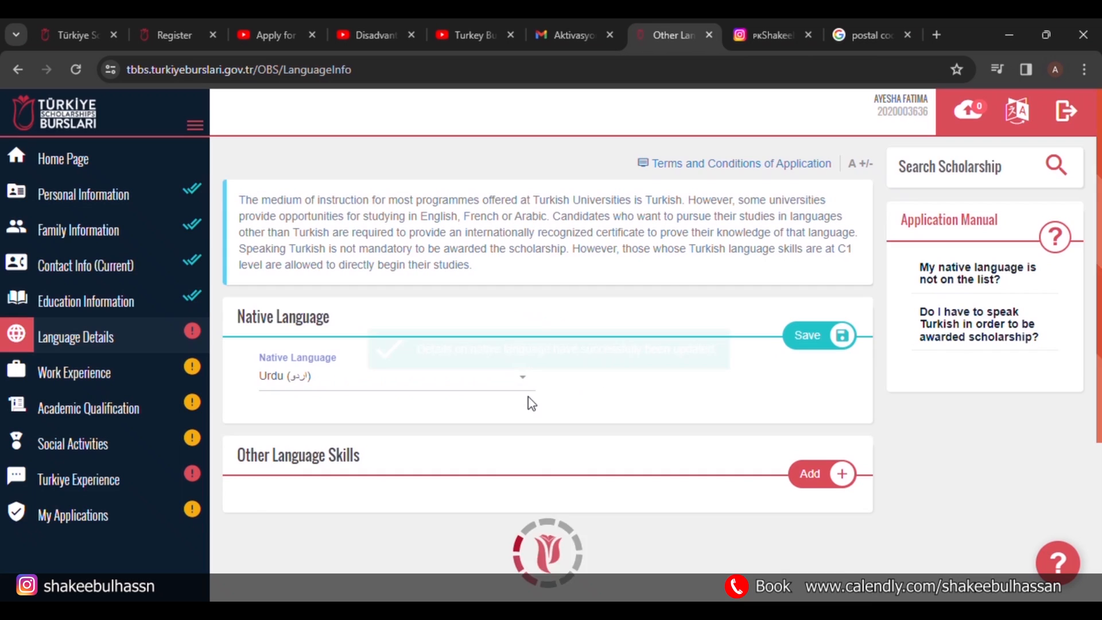
Answer No to speaking Turkish and save the Turkish language skills.
scroll(532, 398, down, 2)
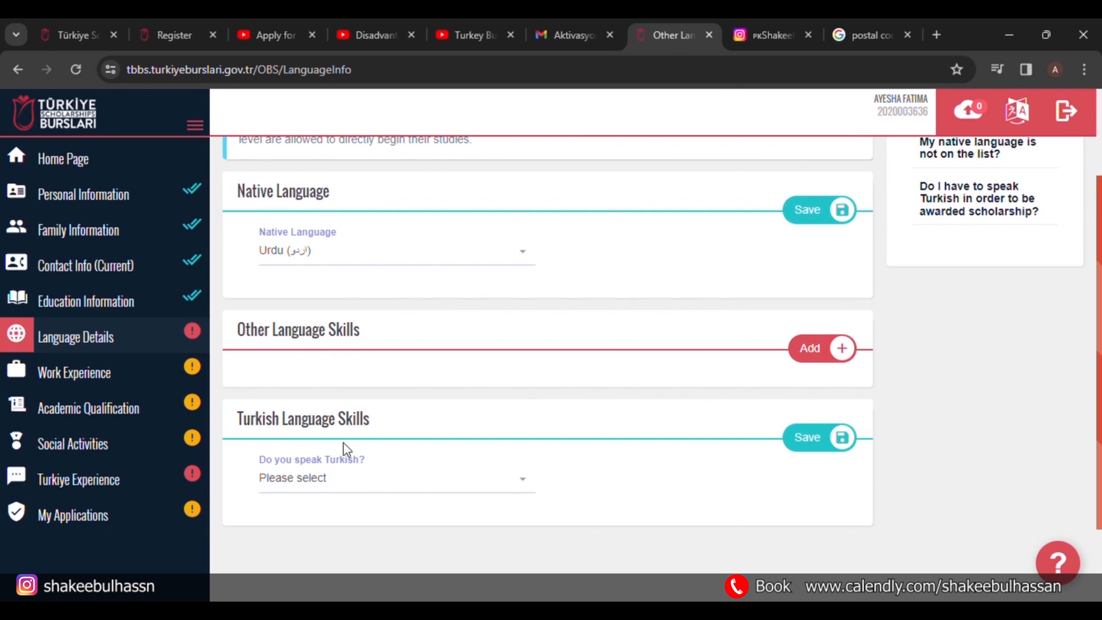
click(406, 486)
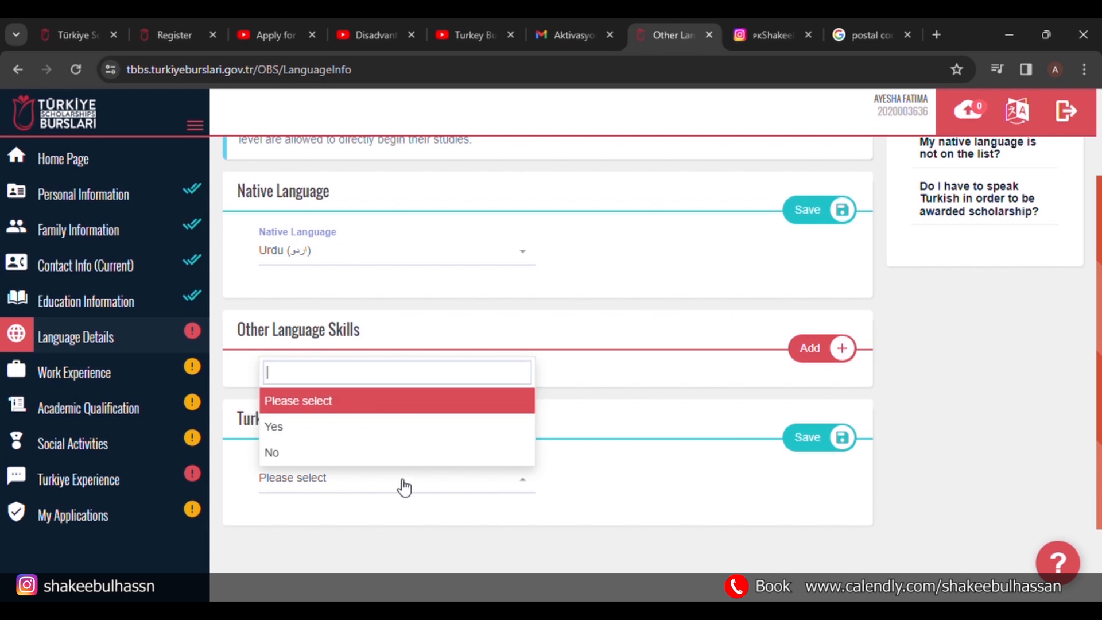
click(357, 453)
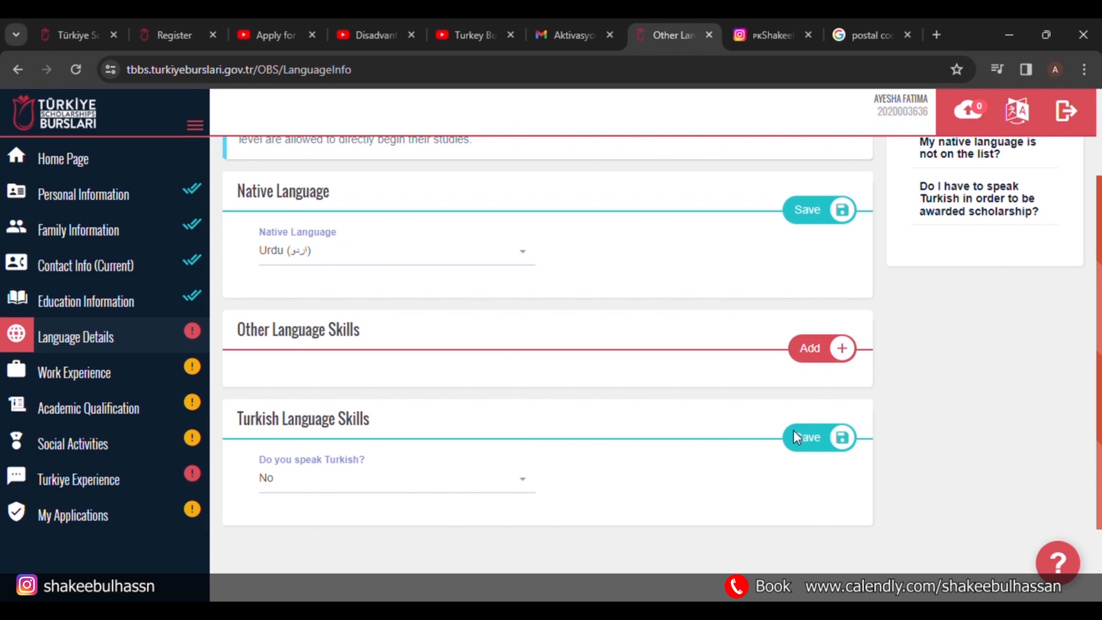
click(835, 441)
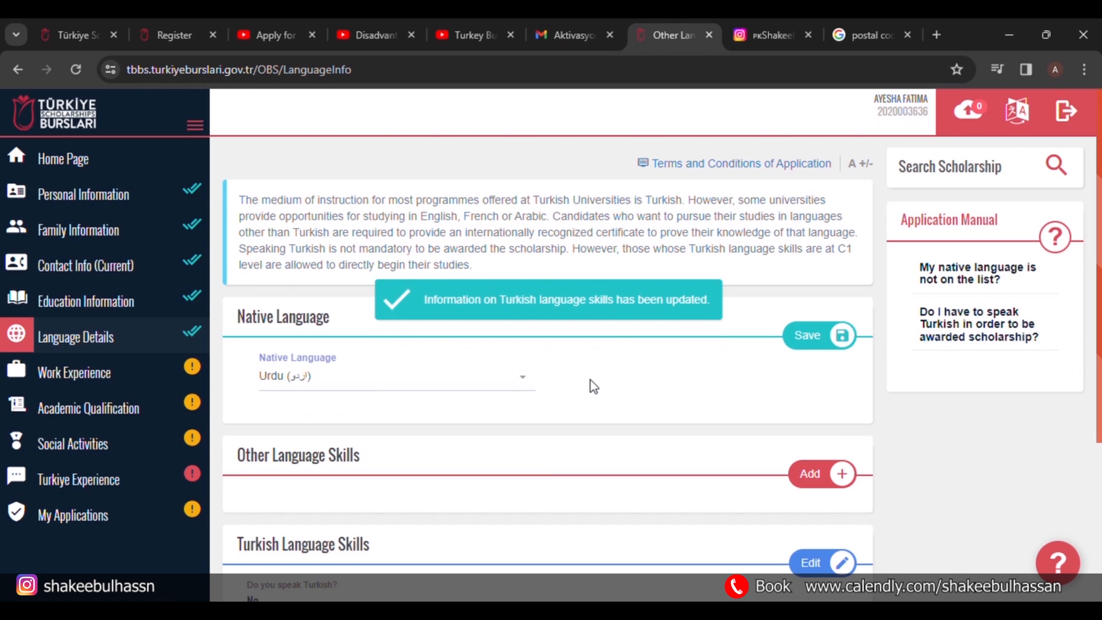
scroll(339, 401, down, 2)
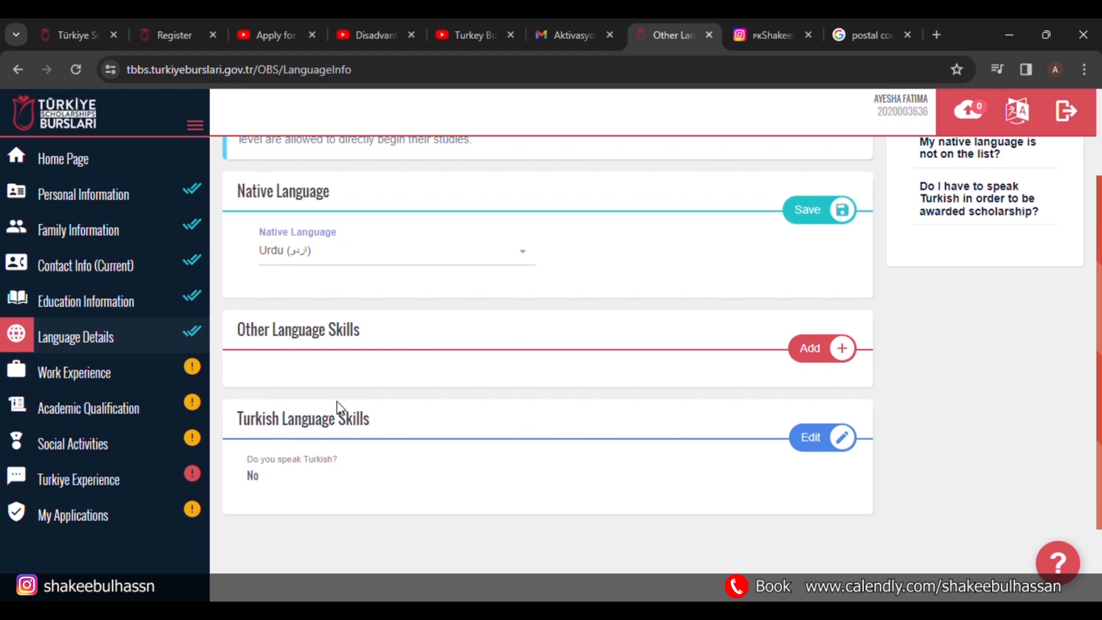
Add English as another language skill at the Advanced level.
click(837, 354)
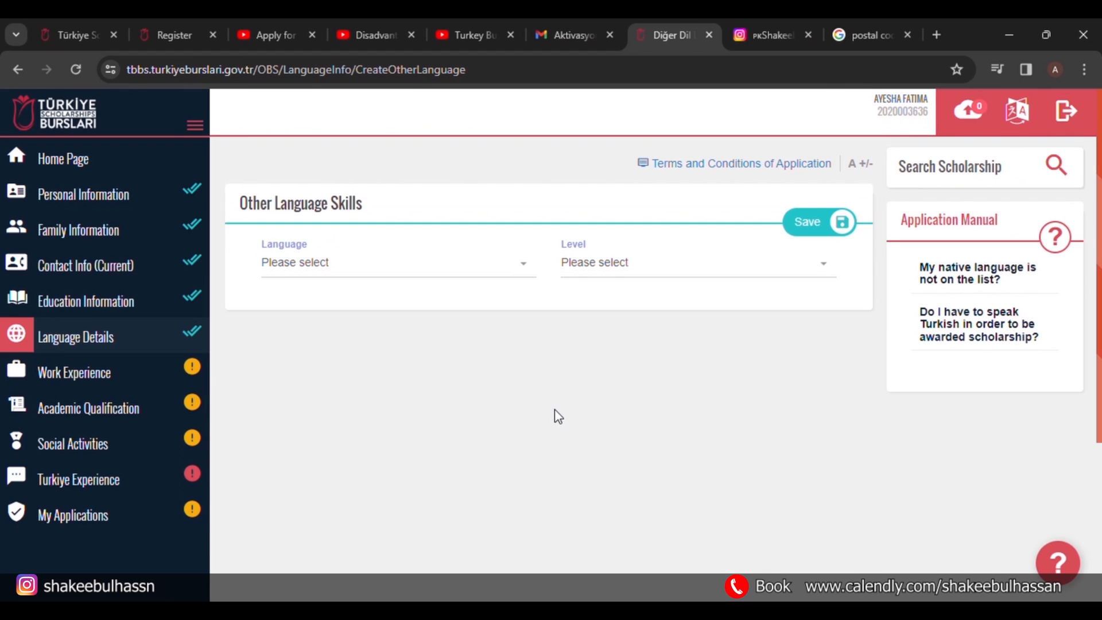
click(497, 265)
text(eng)
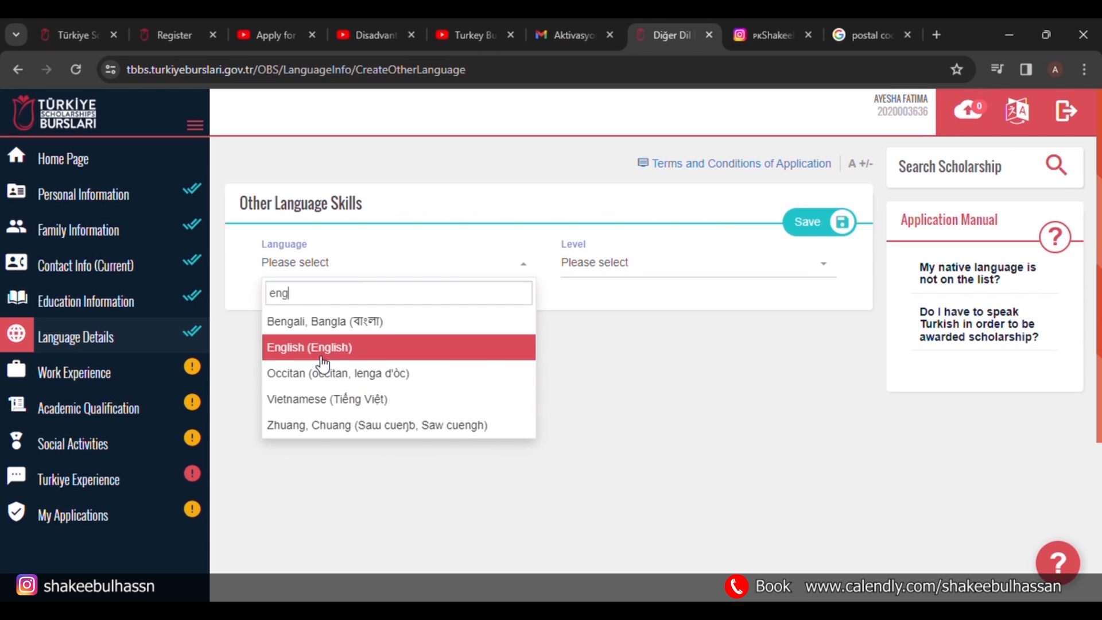
click(321, 348)
click(423, 316)
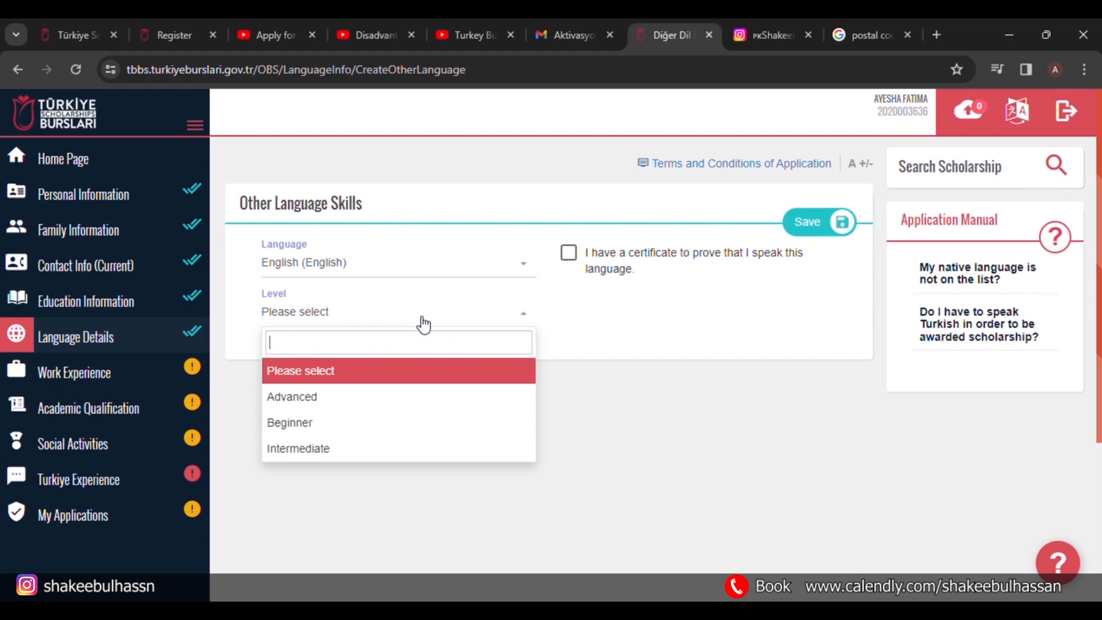
click(376, 409)
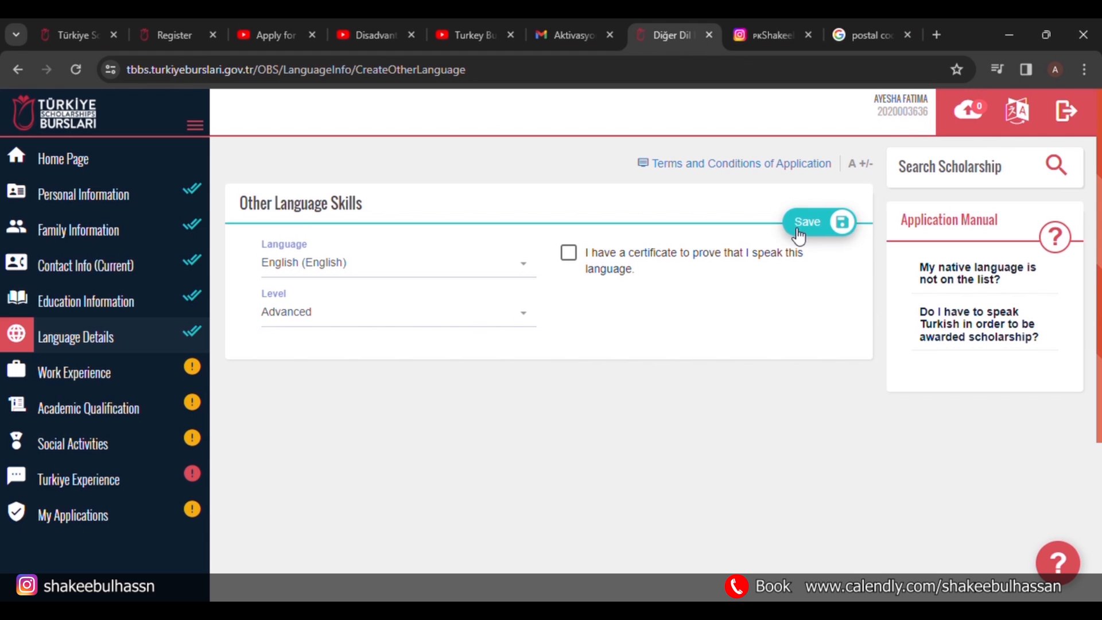
Leave English without a certificate, save it, and go to the Turkiye Experience section.
click(579, 259)
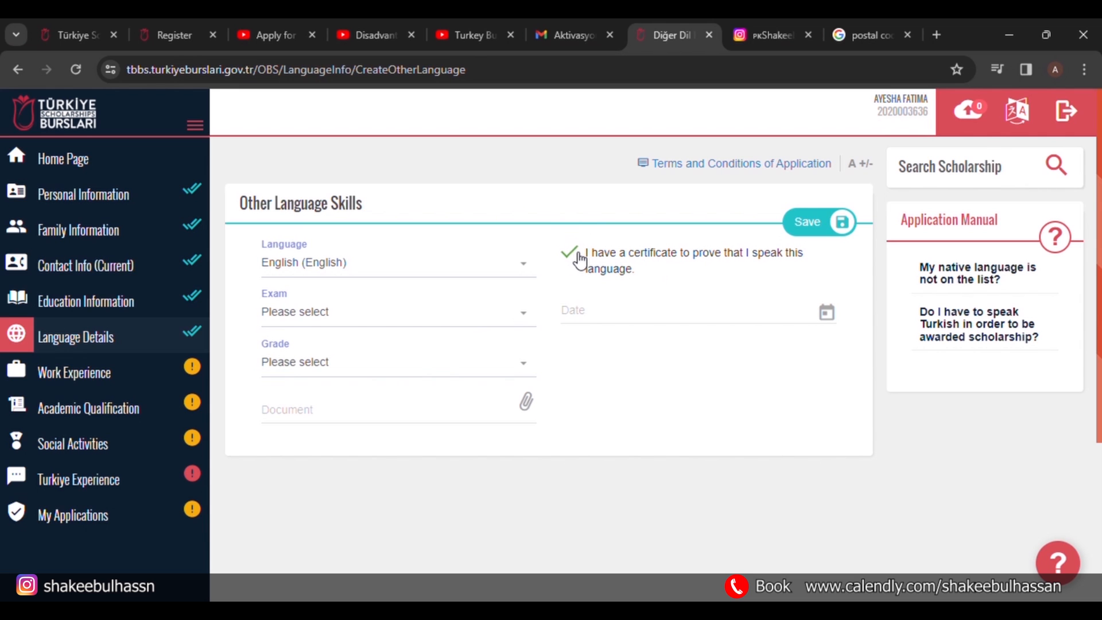
click(526, 317)
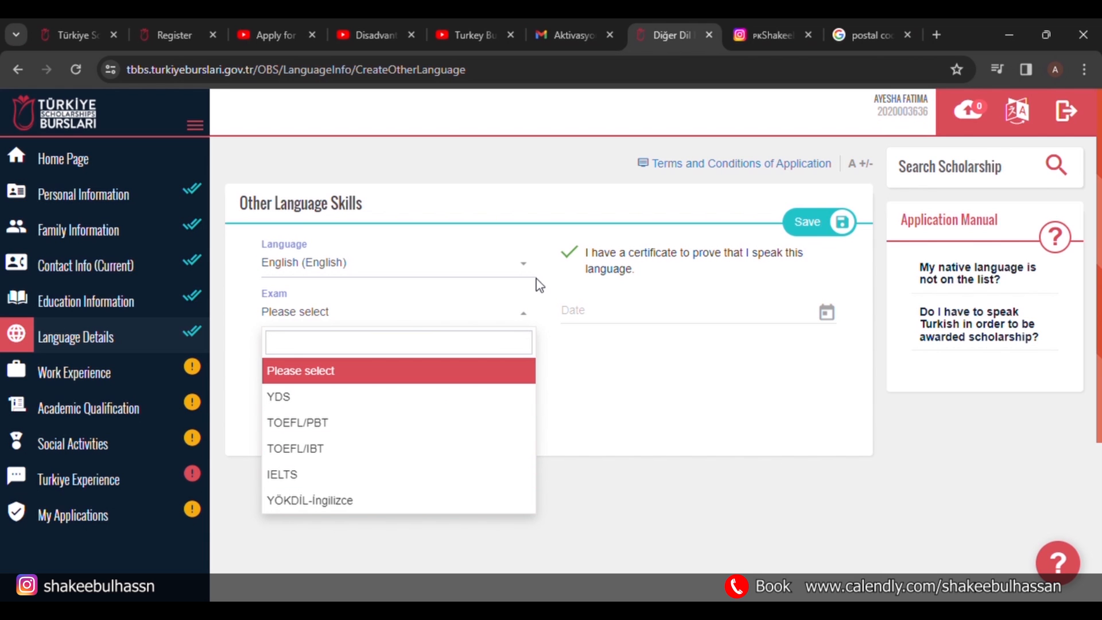
click(524, 317)
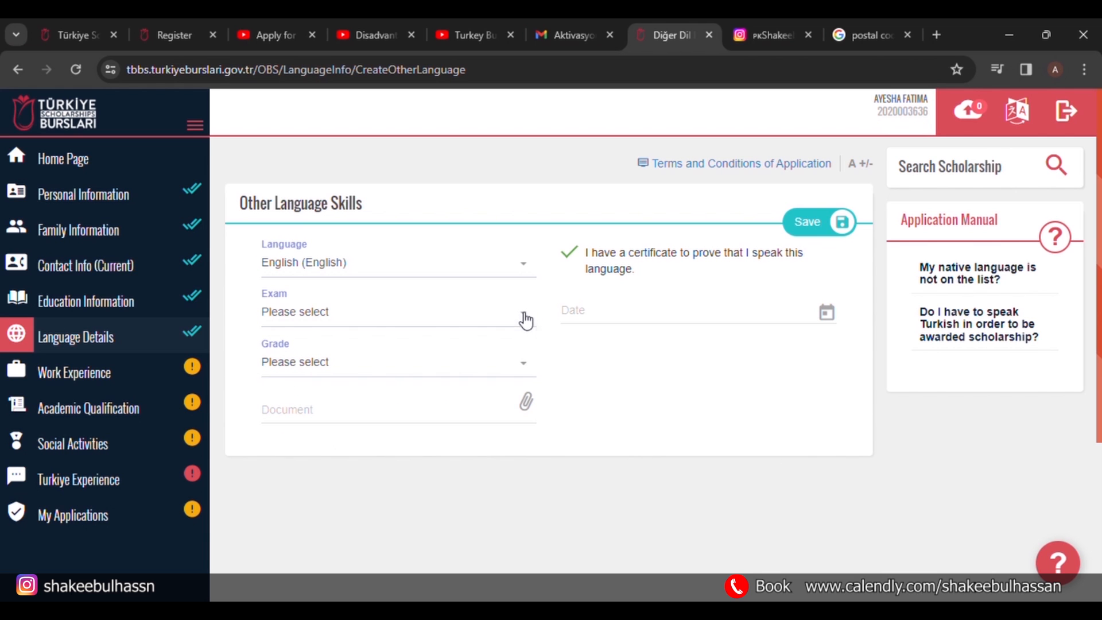
click(581, 268)
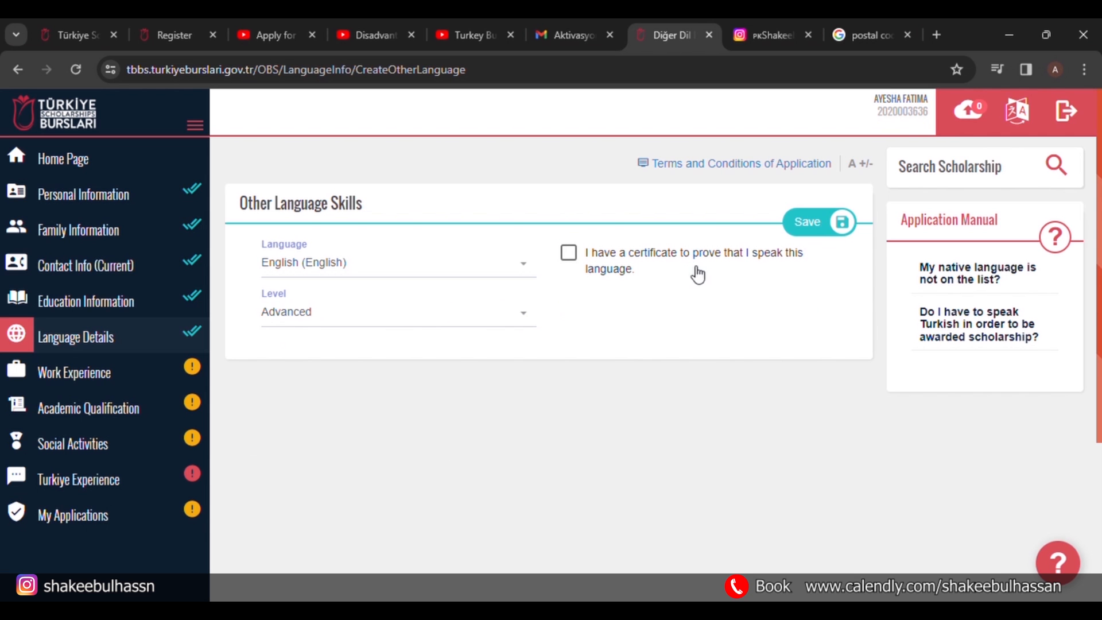
click(833, 219)
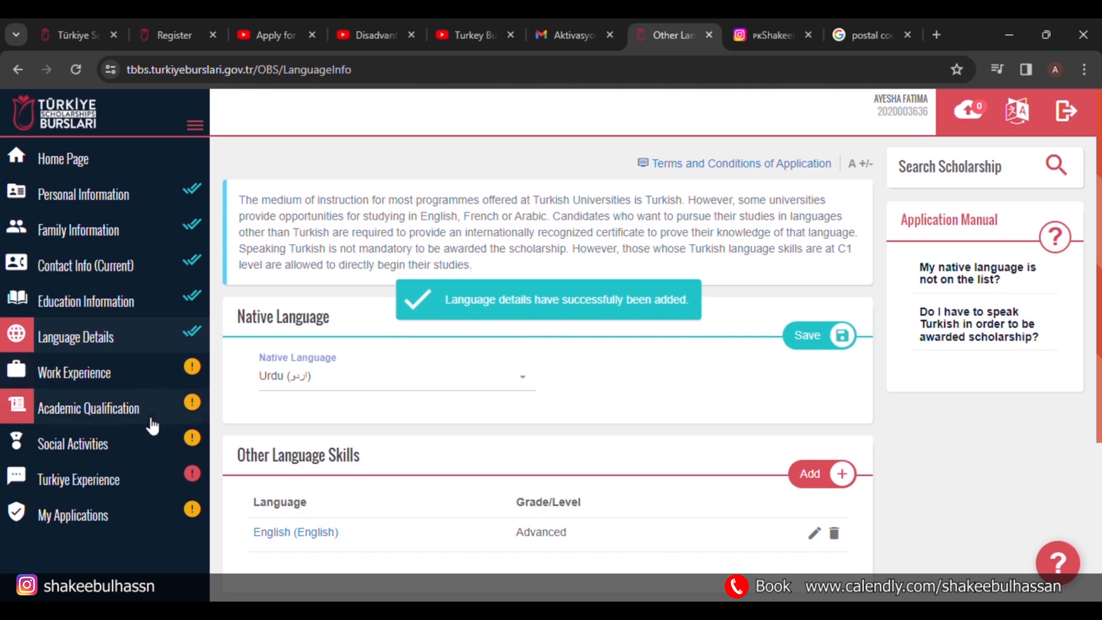
click(155, 478)
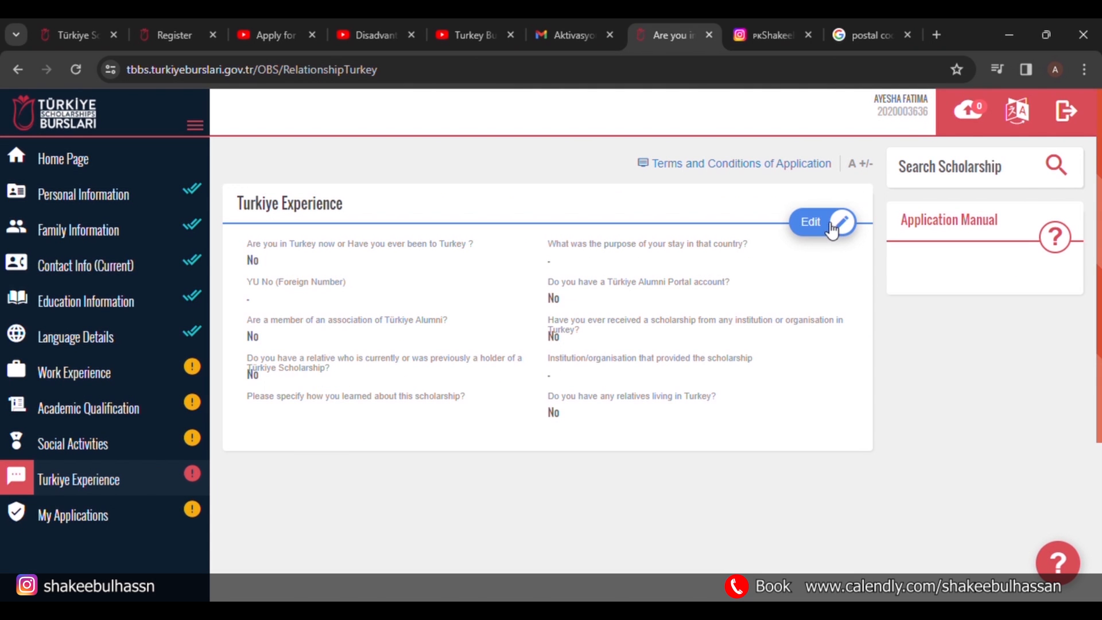
Answer No to having been to Turkey, then dismiss the missing-field warning.
click(833, 231)
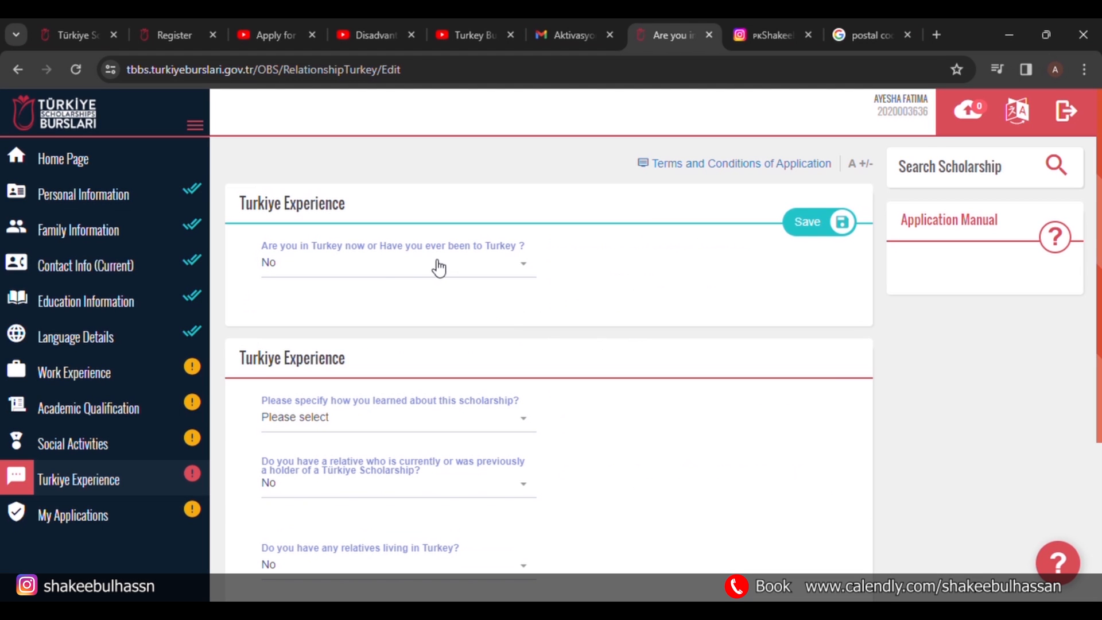
click(376, 276)
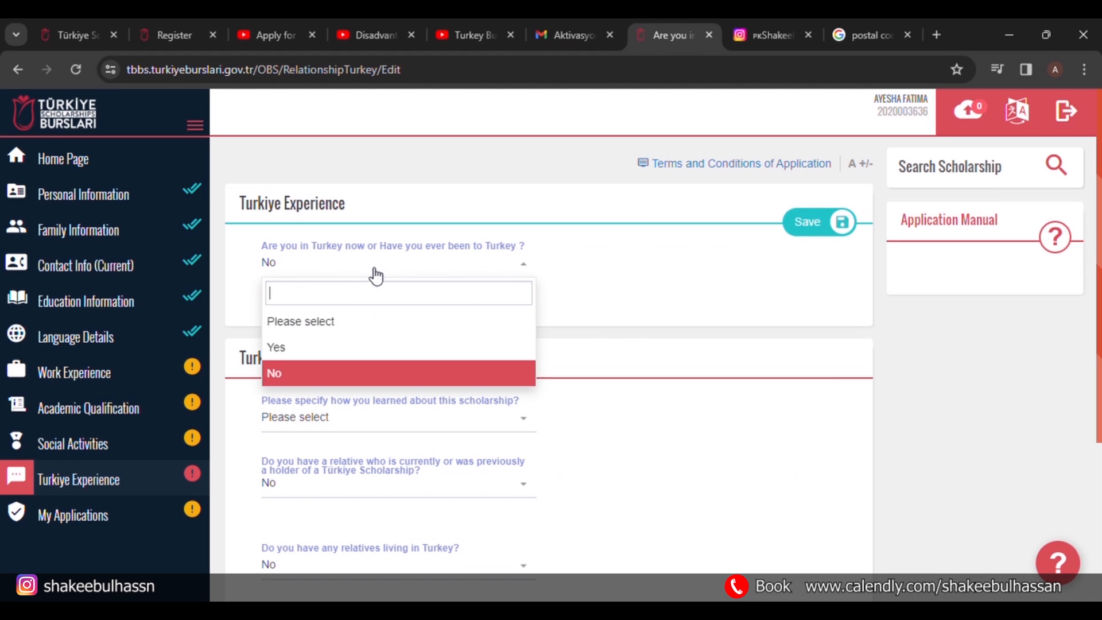
click(356, 372)
click(809, 223)
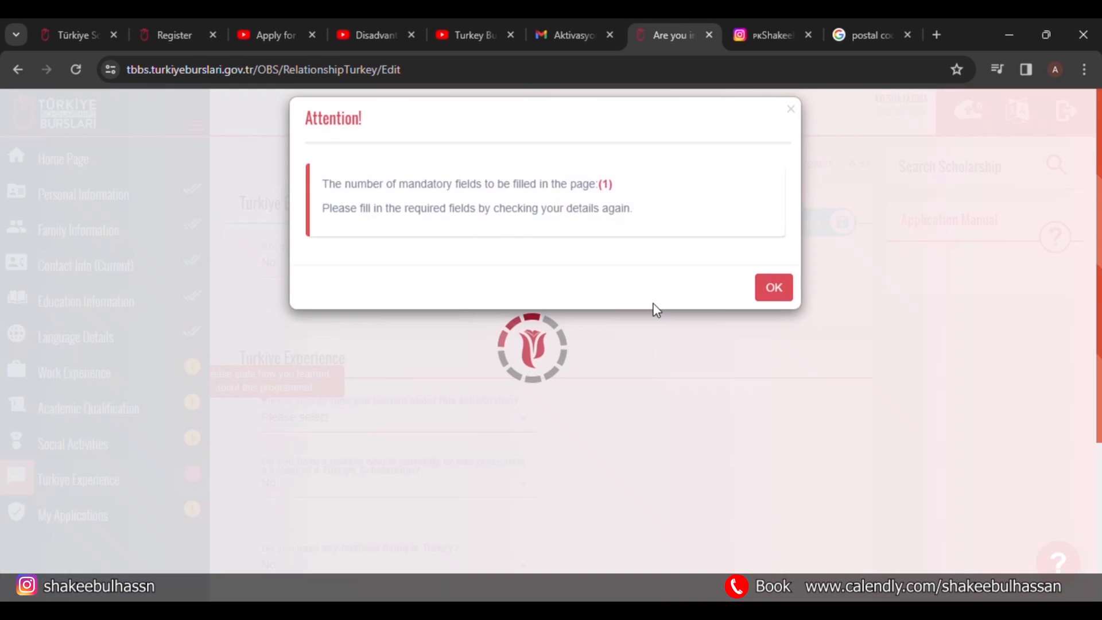
click(773, 281)
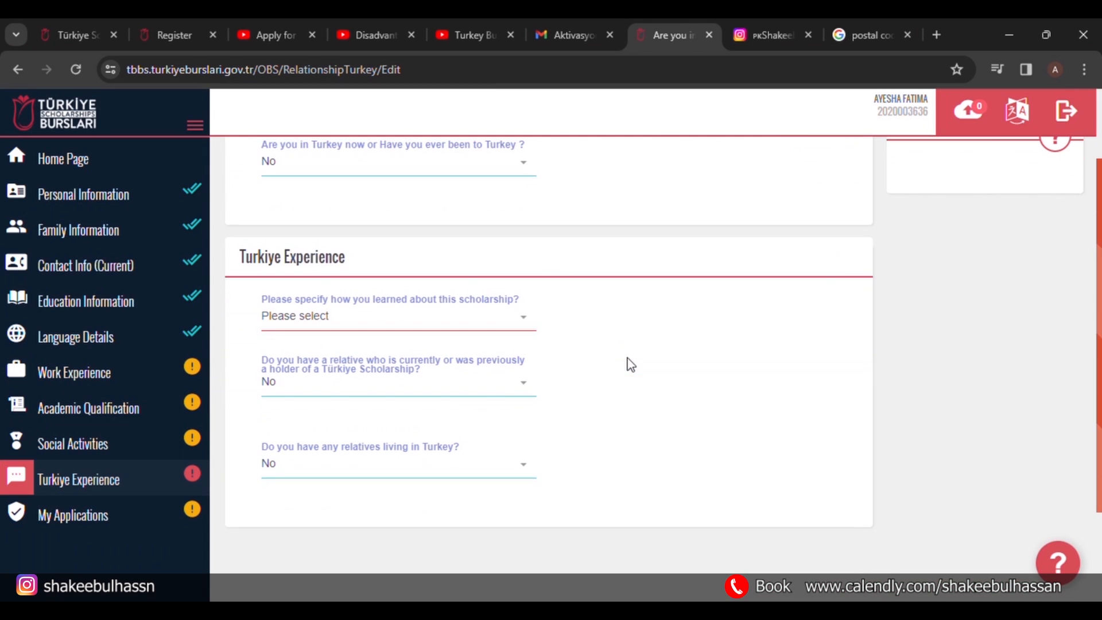
Choose Social Media as how you heard about the scholarship.
click(368, 318)
text(shakeeb)
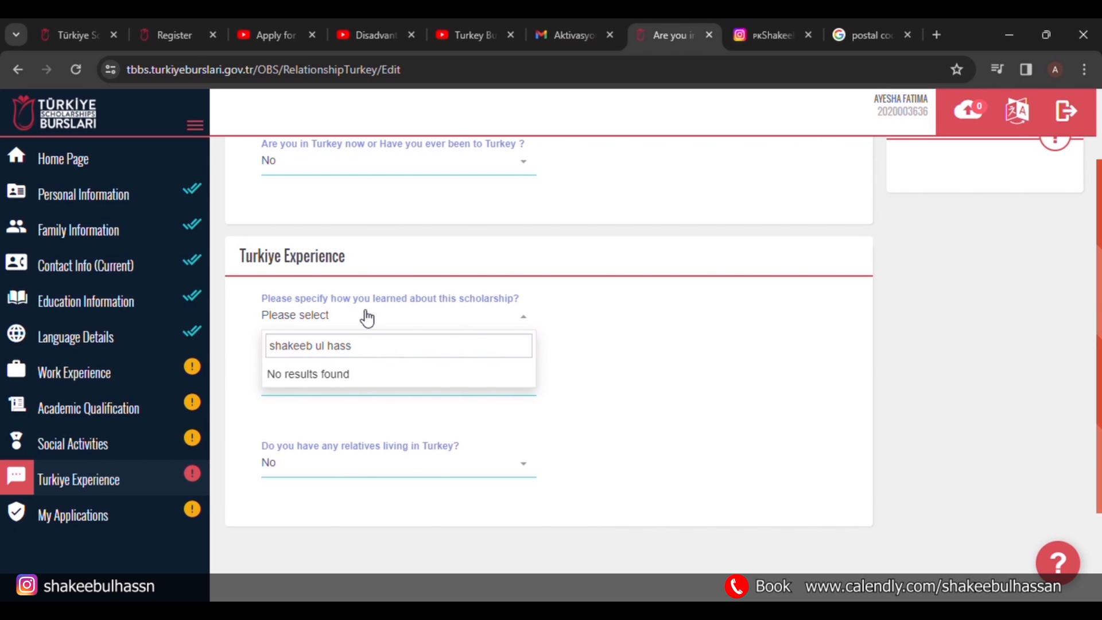
text( ul hass)
key(BackSpace)
key(BackSpace)
key(BackSpace)
key(BackSpace)
key(BackSpace)
key(BackSpace)
key(BackSpace)
key(BackSpace)
key(BackSpace)
key(BackSpace)
key(BackSpace)
key(BackSpace)
key(BackSpace)
key(BackSpace)
key(BackSpace)
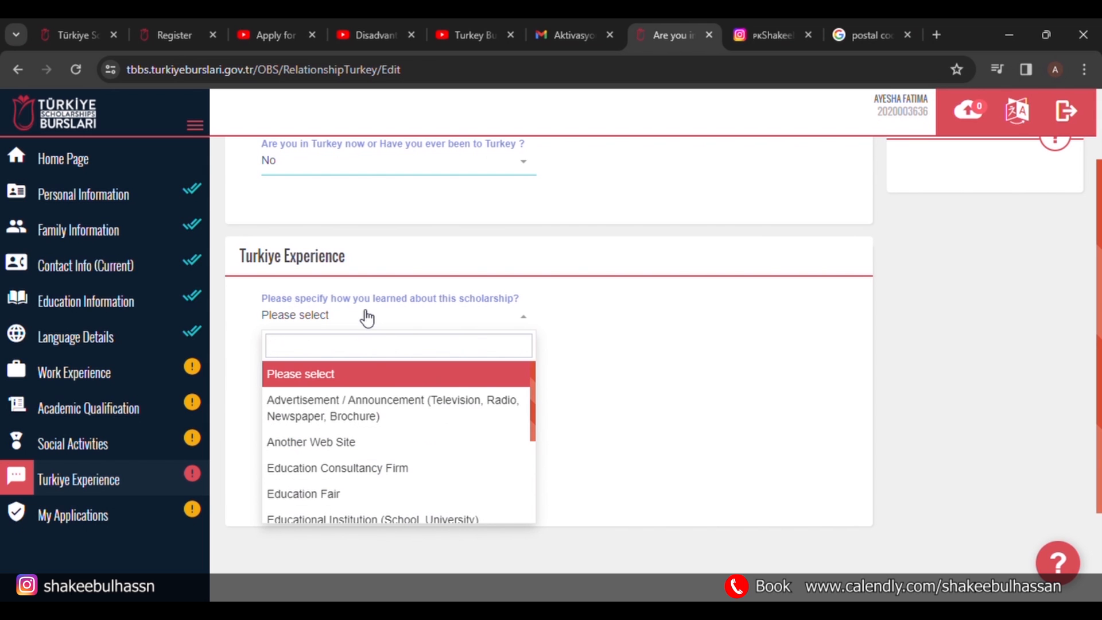
text(you\)
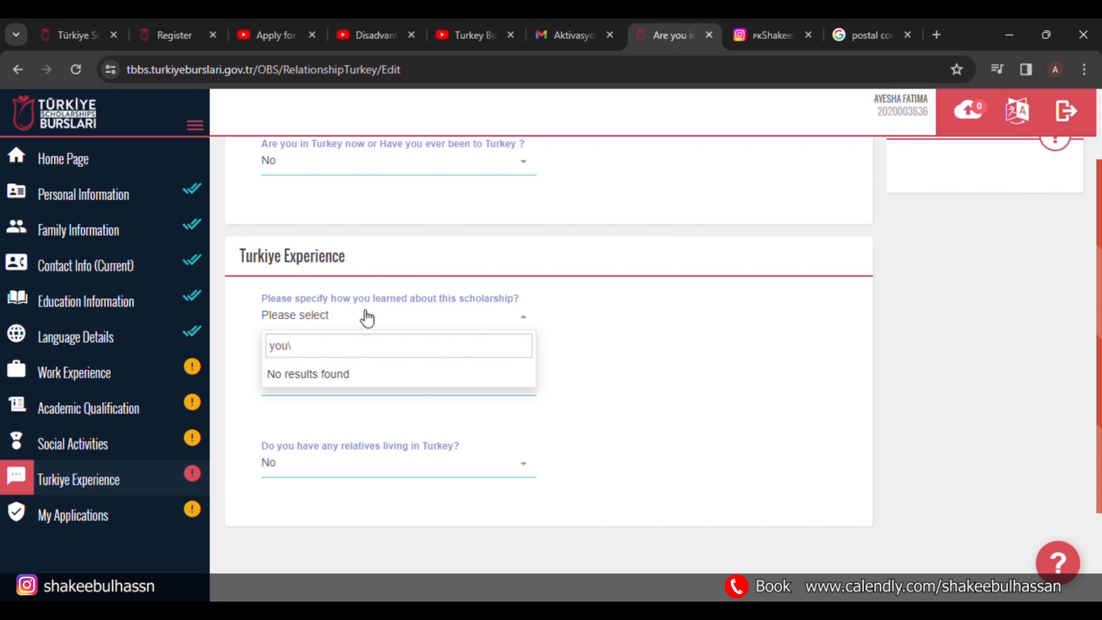
key(BackSpace)
key(BackSpace)
key(BackSpace)
text(soci)
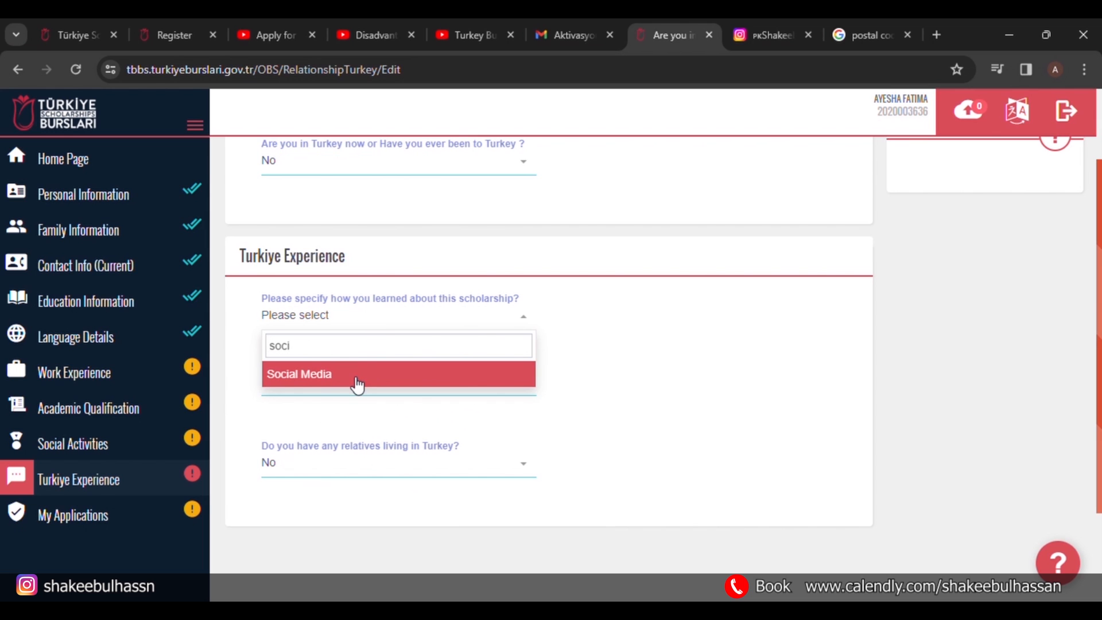
click(359, 384)
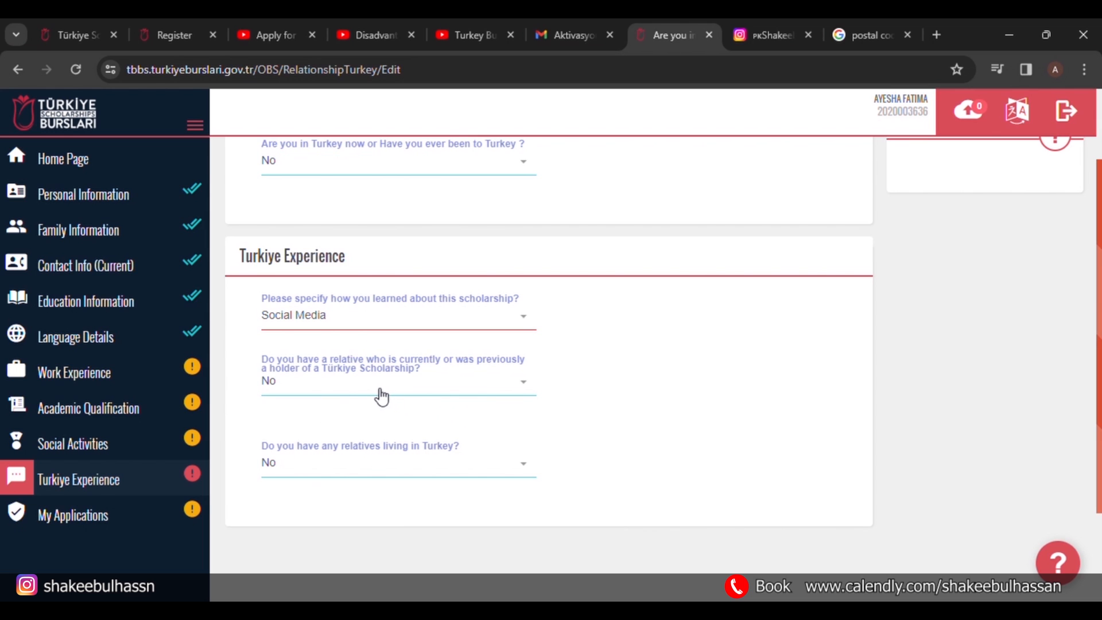
Answer No to both relative questions and save the Turkiye Experience answers.
click(382, 395)
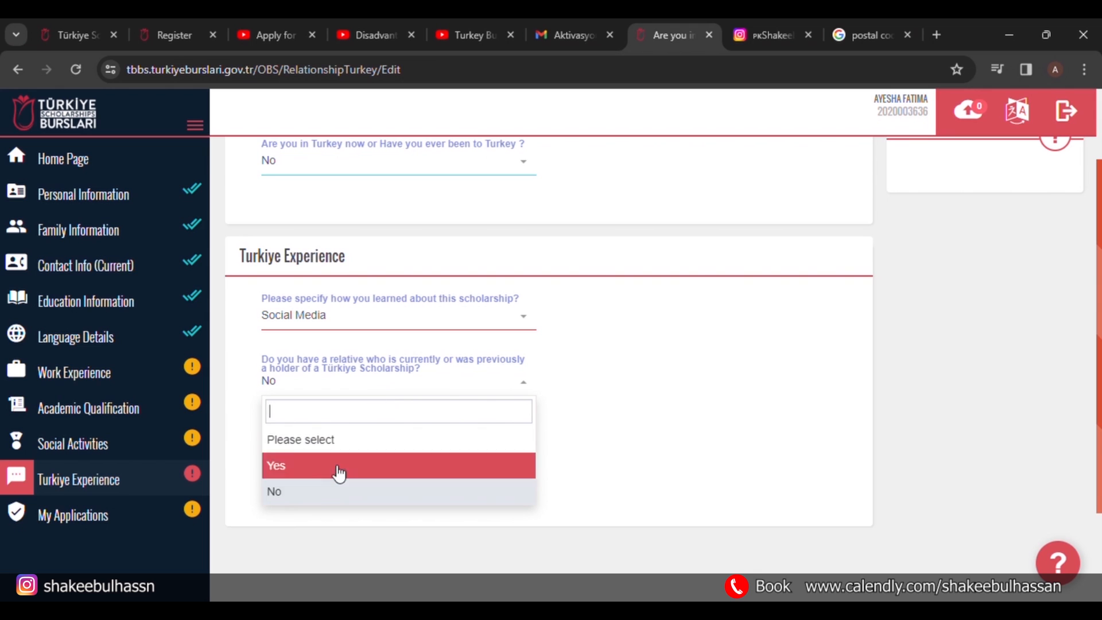
click(314, 503)
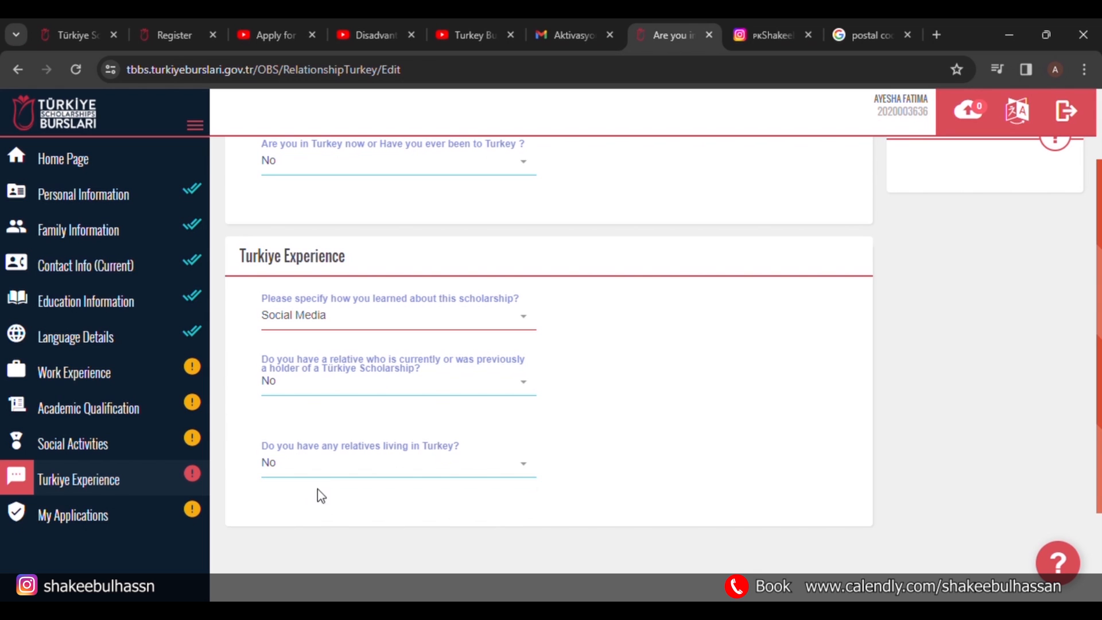
click(384, 476)
click(362, 571)
scroll(639, 397, up, 2)
click(832, 222)
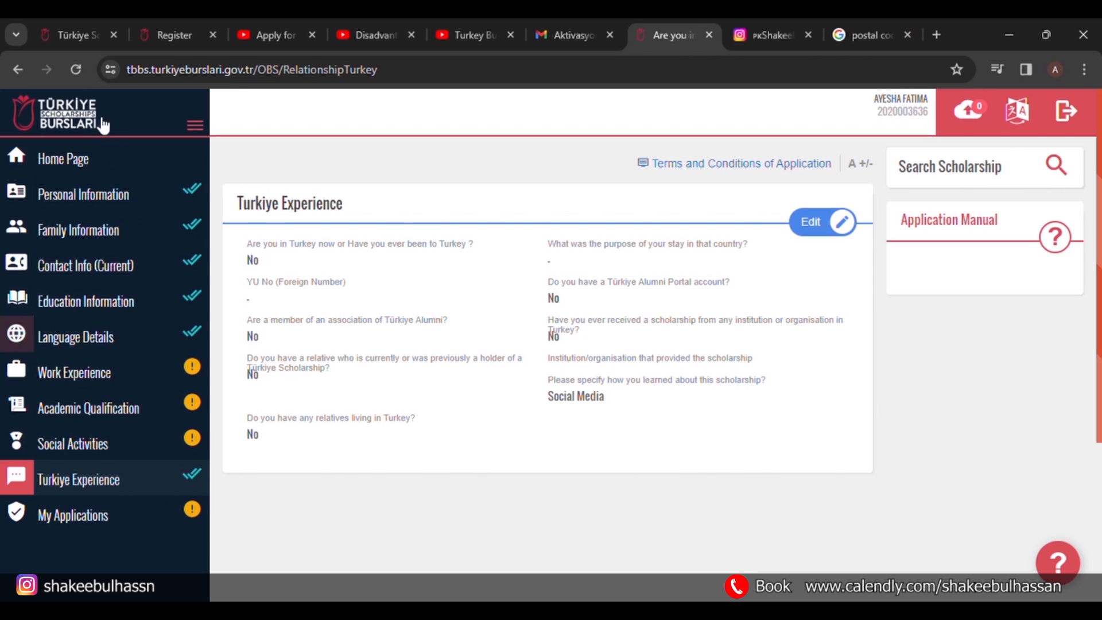
From the home page, apply to the Bachelor's Undergraduate Scholarship Programme and accept the Attention notice.
click(81, 166)
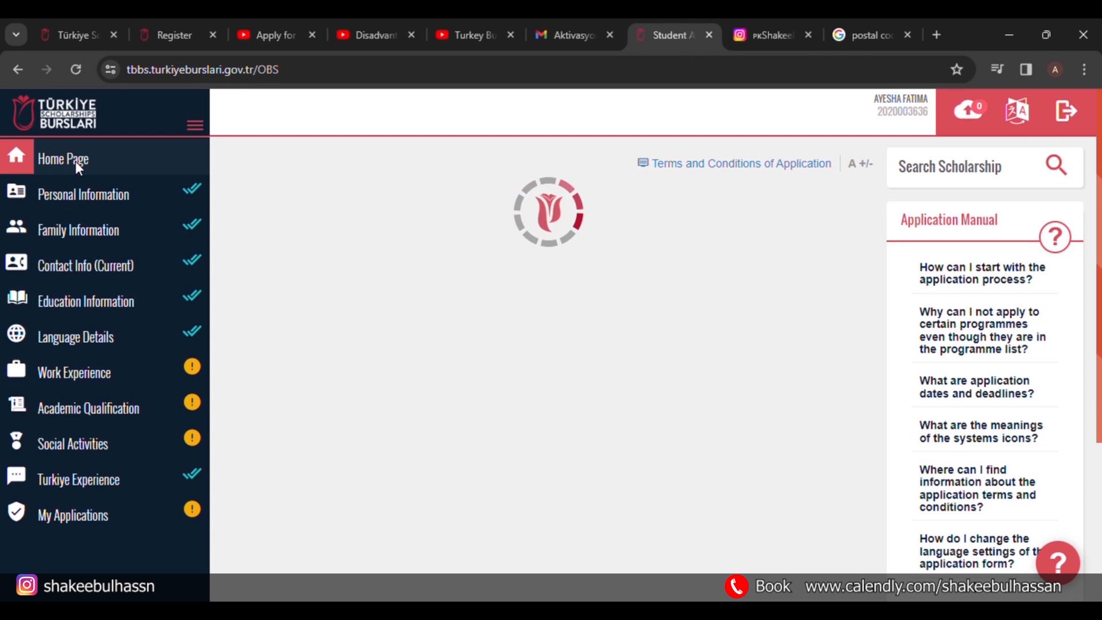
click(425, 209)
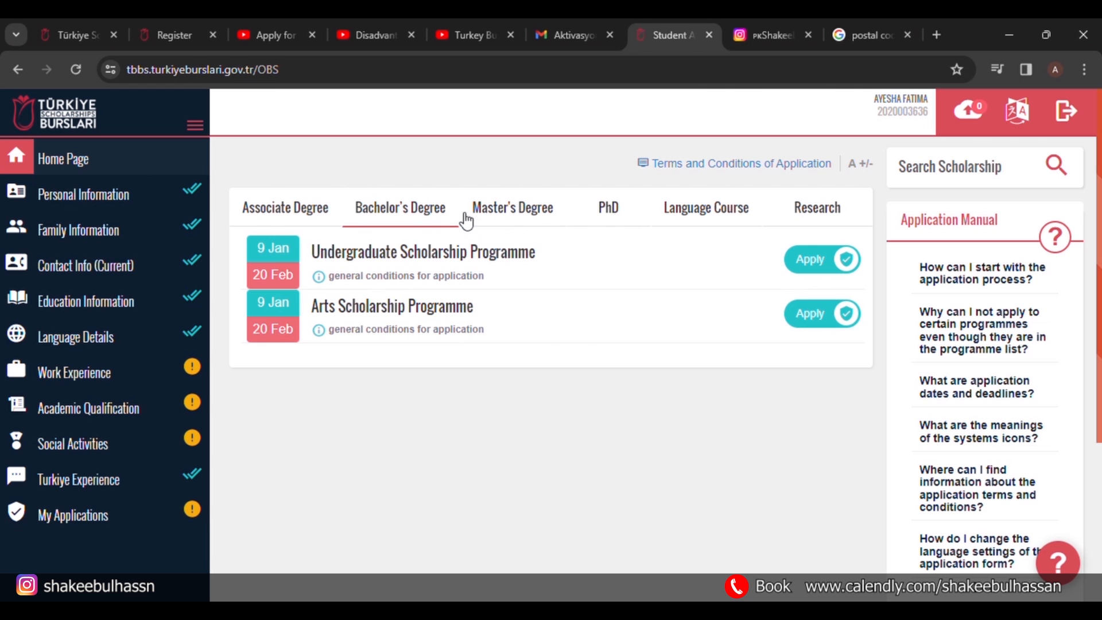
click(838, 265)
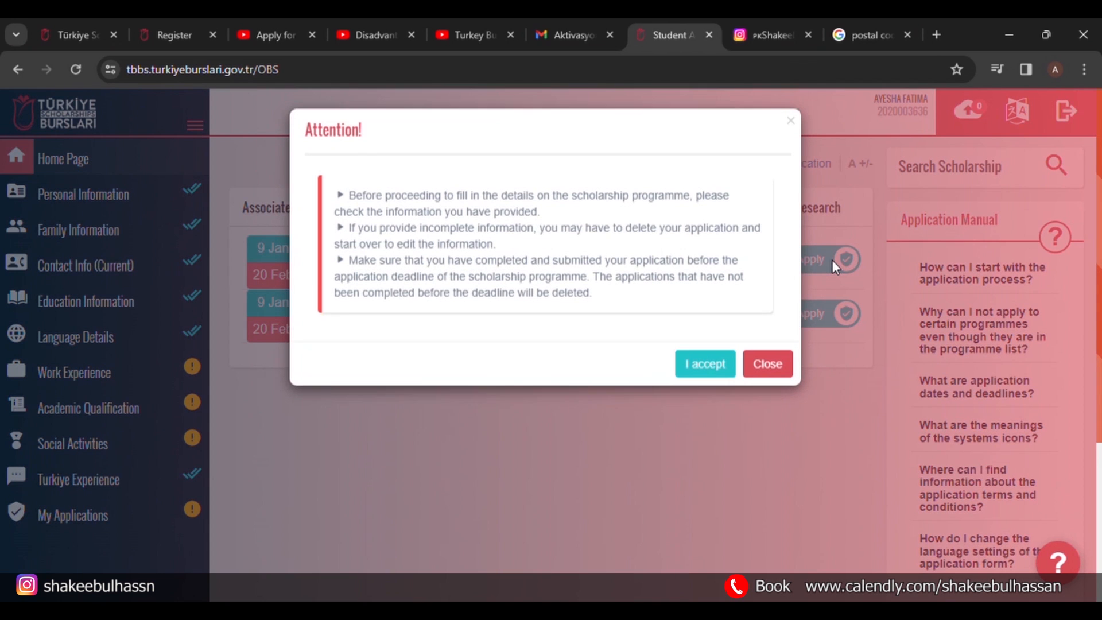
click(711, 369)
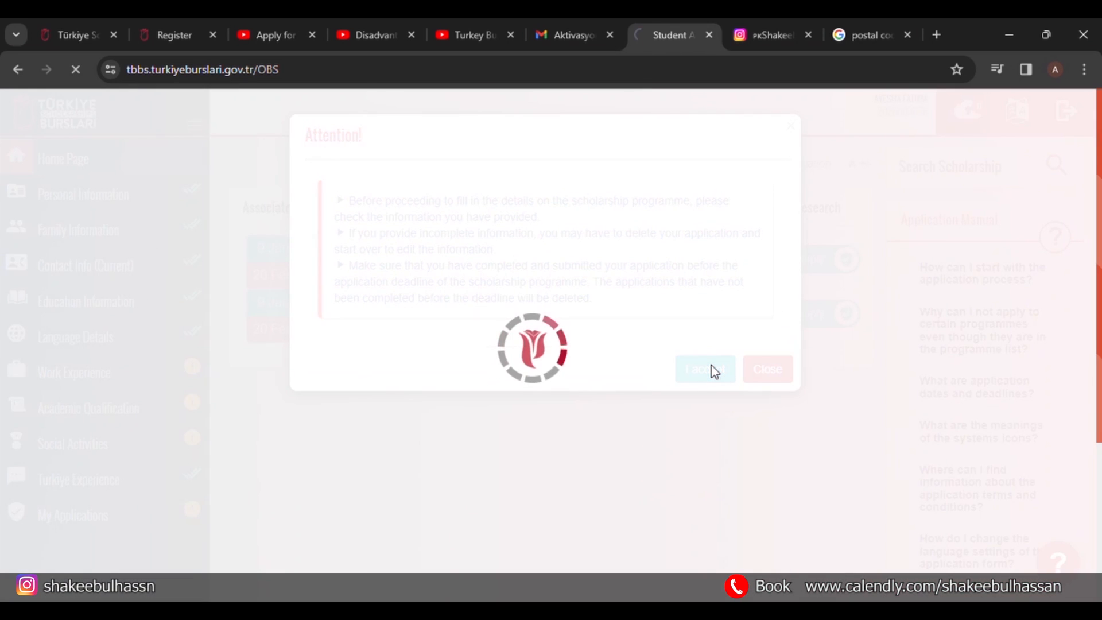
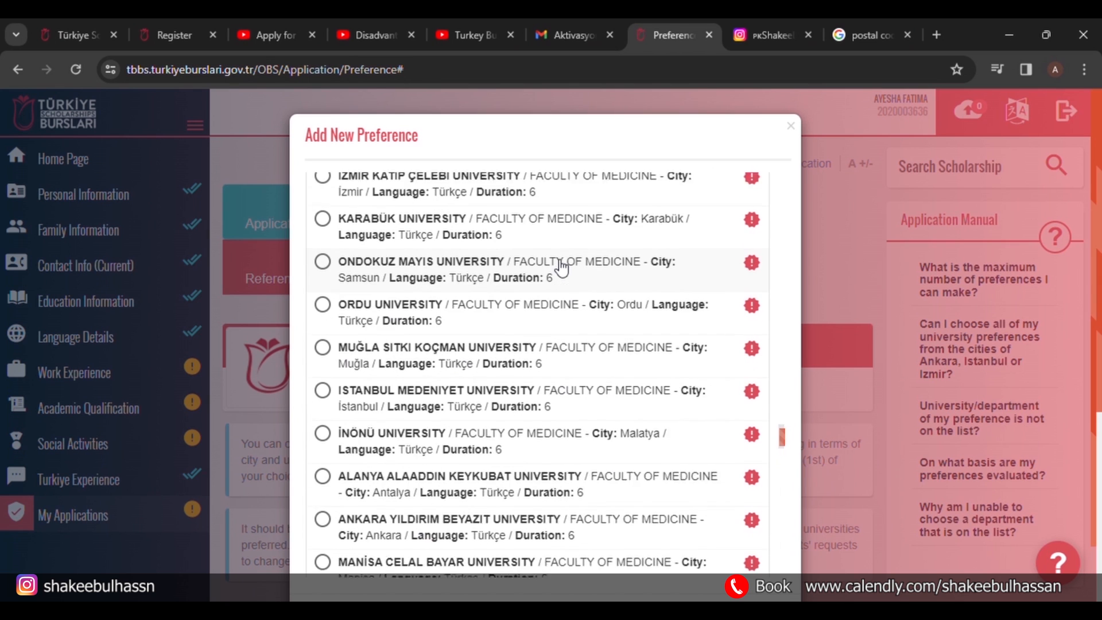
scroll(560, 267, up, 12)
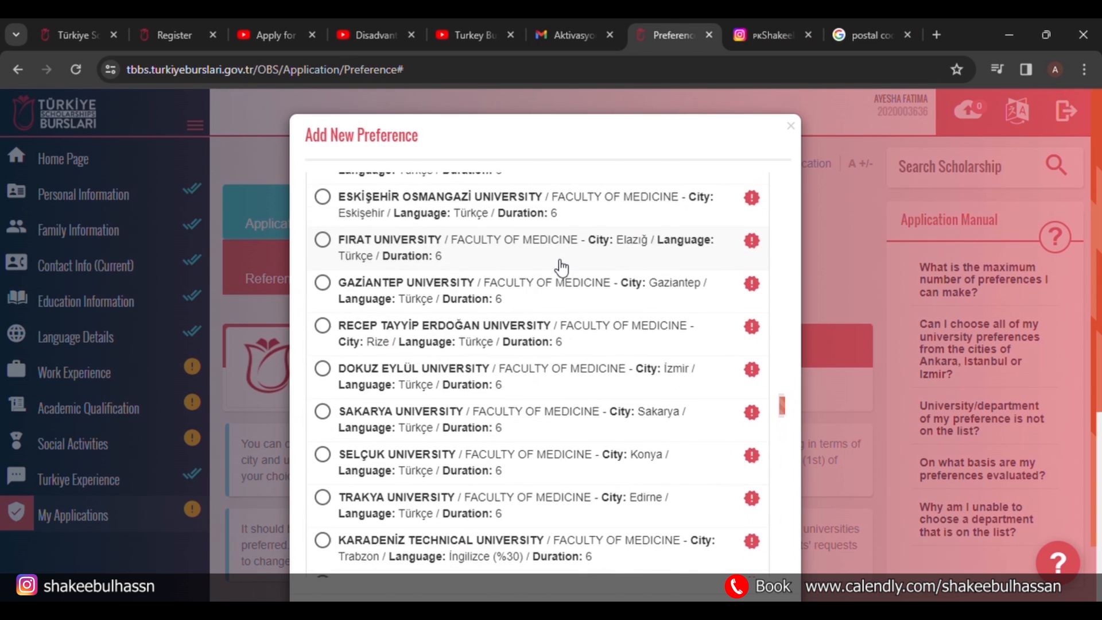
Scroll the Add New Preference dialog, with Pamukkale University Faculty of Medicine selected, down to Save.
scroll(561, 267, down, 2)
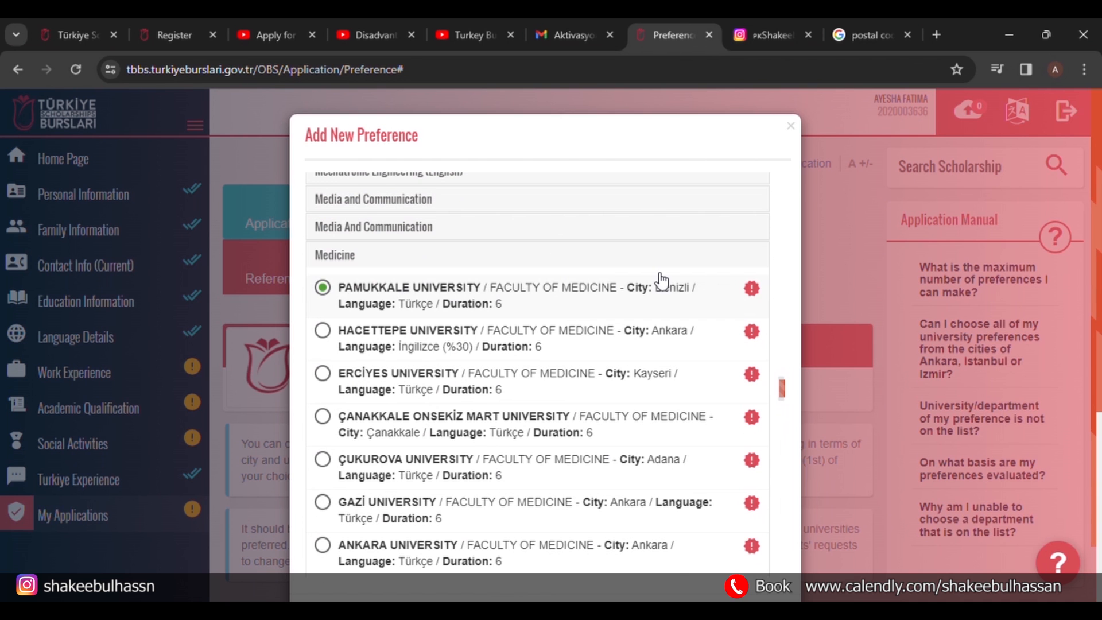
scroll(831, 279, down, 1)
Save Pamukkale University Faculty of Medicine as preference 1.
click(773, 556)
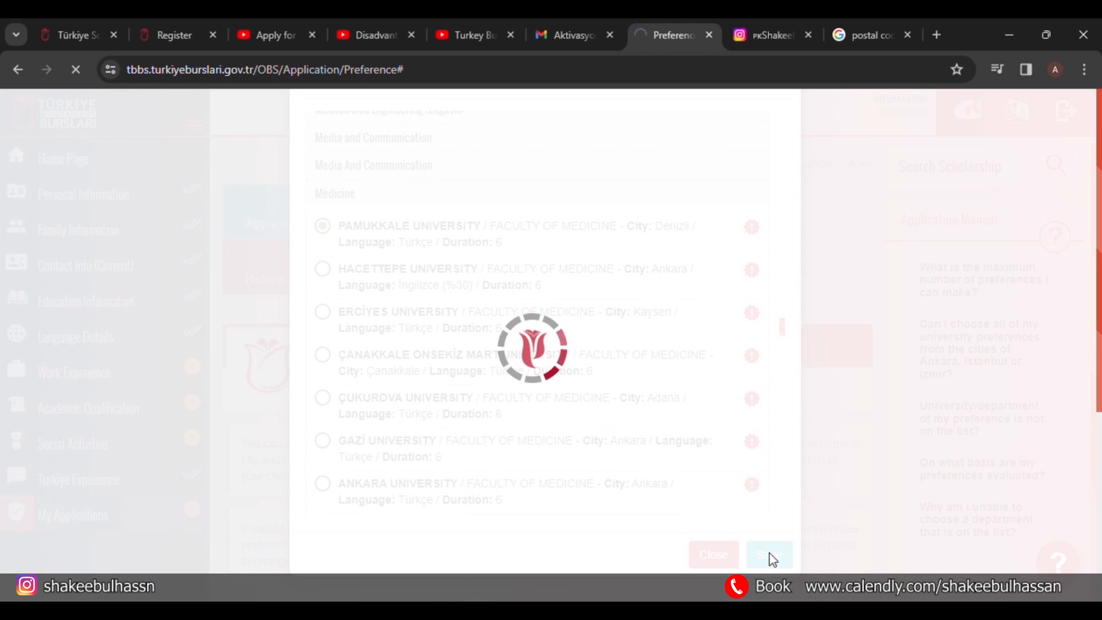
scroll(553, 479, down, 2)
scroll(552, 479, down, 4)
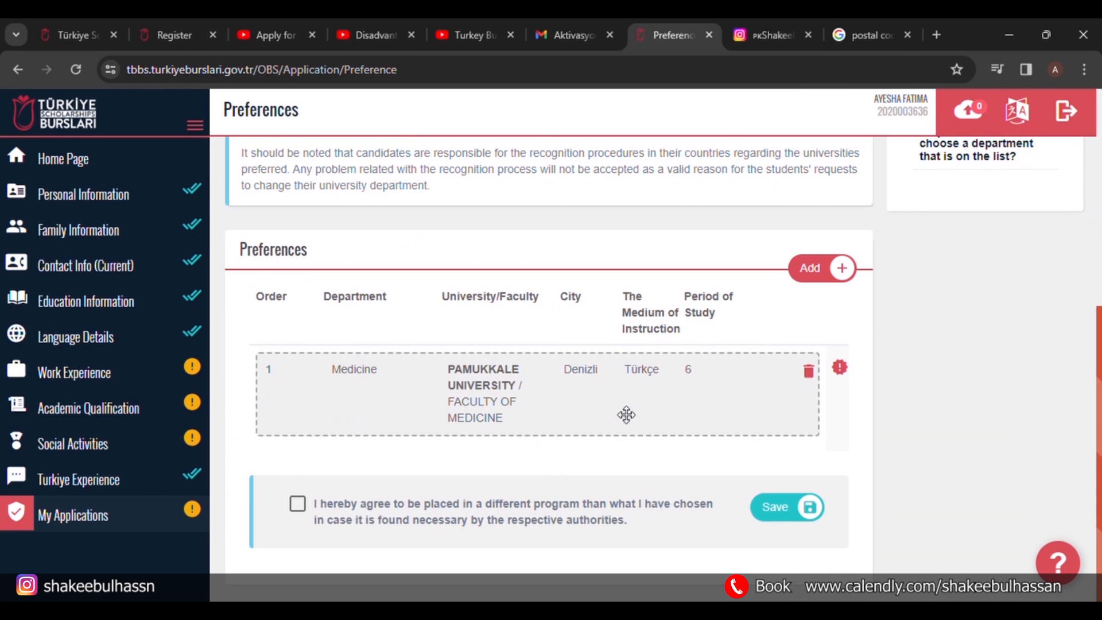
Add Hacettepe University Faculty of Medicine (Ankara) from the Medicine list as preference 2.
click(812, 267)
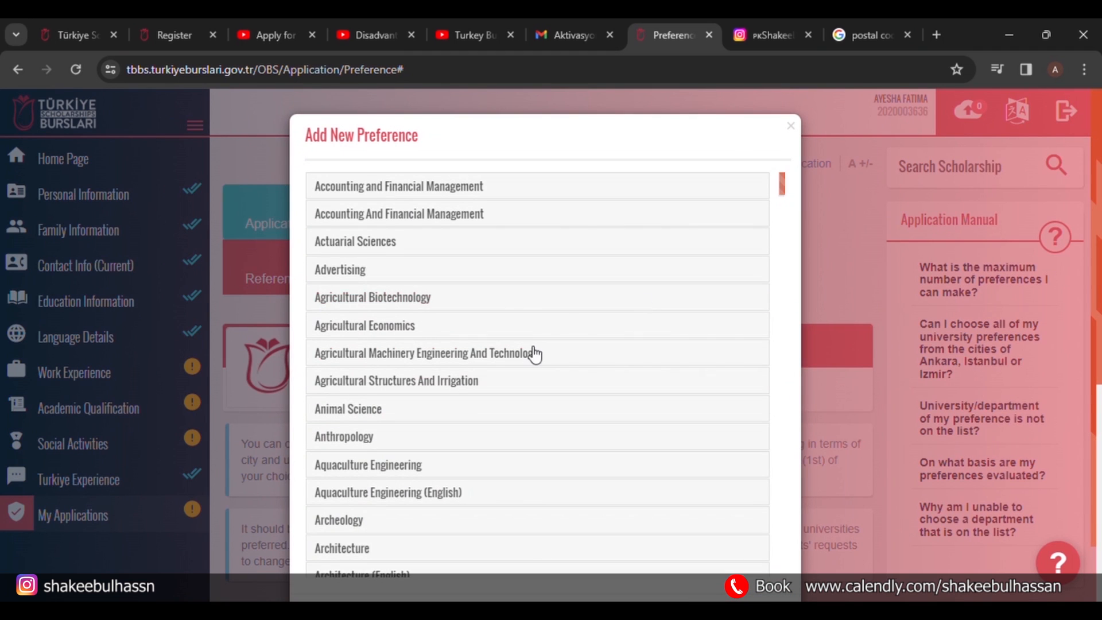
scroll(529, 361, down, 20)
scroll(529, 362, up, 10)
scroll(529, 362, down, 20)
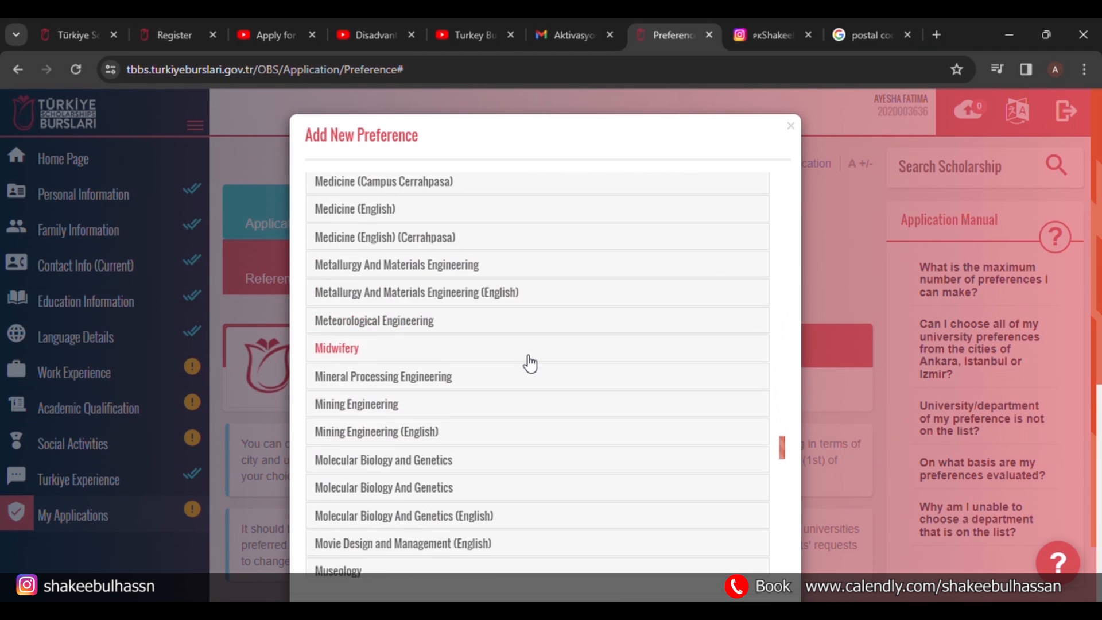
scroll(428, 218, up, 3)
click(397, 301)
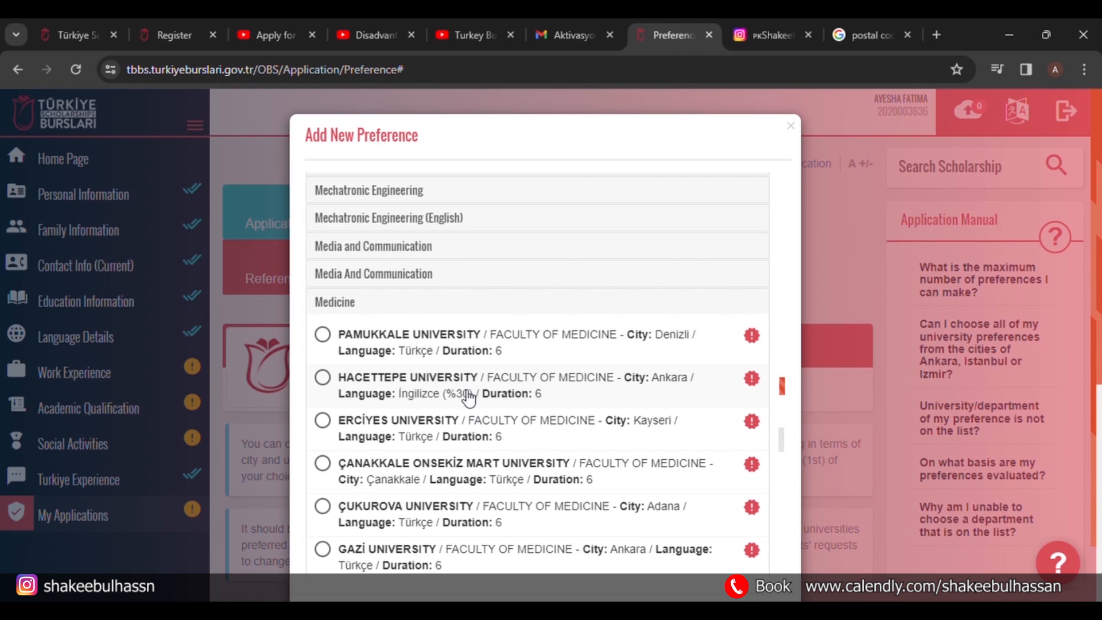
click(327, 377)
scroll(784, 333, down, 5)
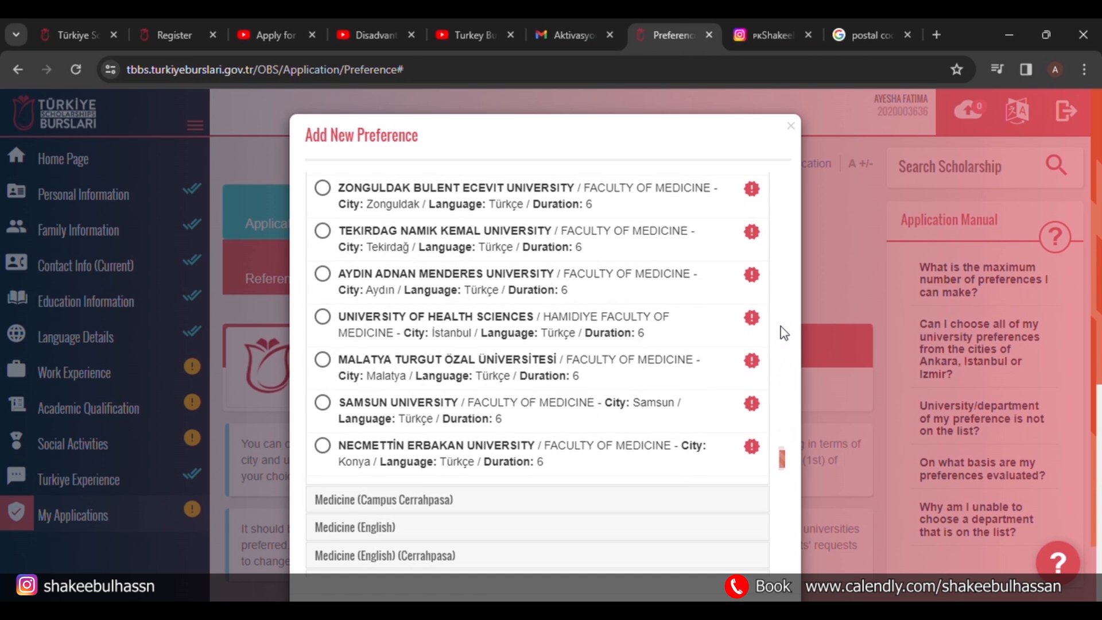
scroll(715, 581, down, 4)
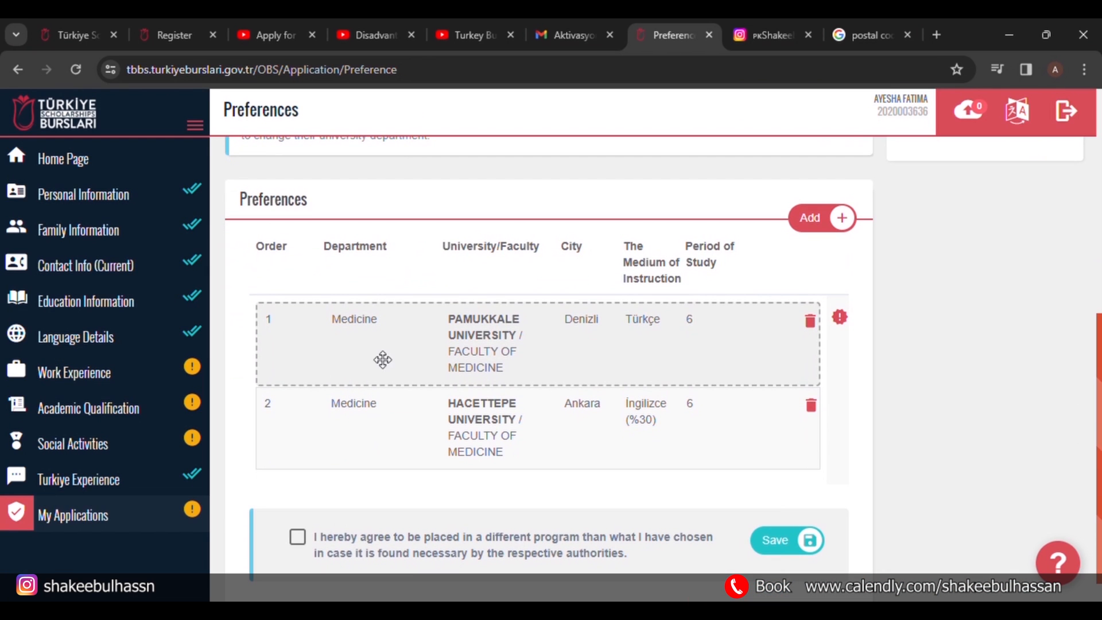
Highlight the 12-preference limit in the notice, then go to the Letter of Intent section.
scroll(385, 416, up, 4)
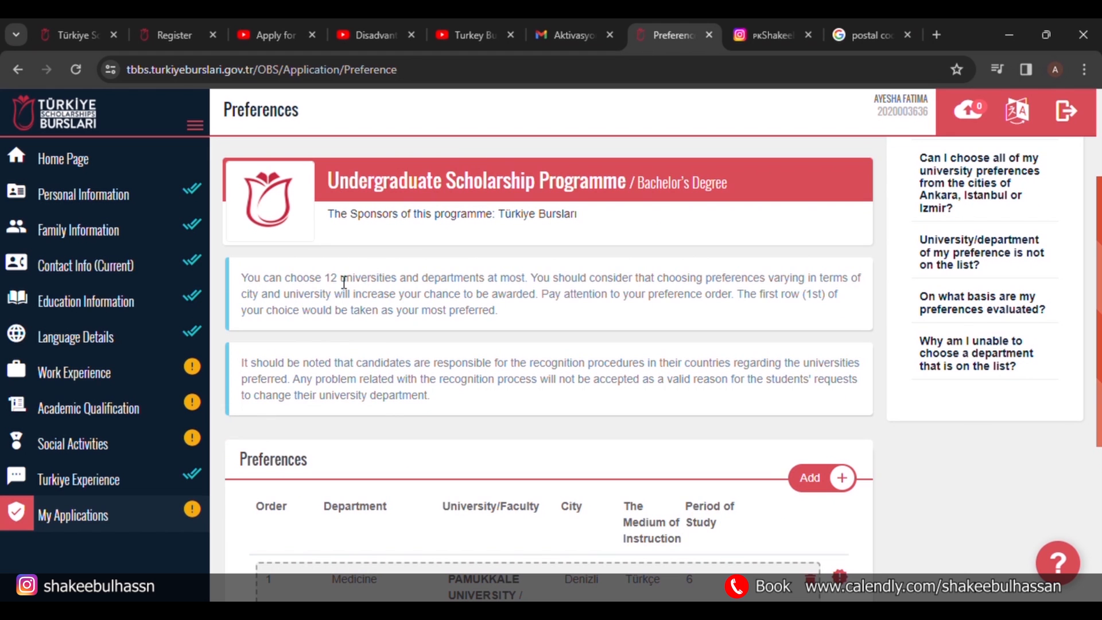
double_click(331, 278)
scroll(381, 396, down, 4)
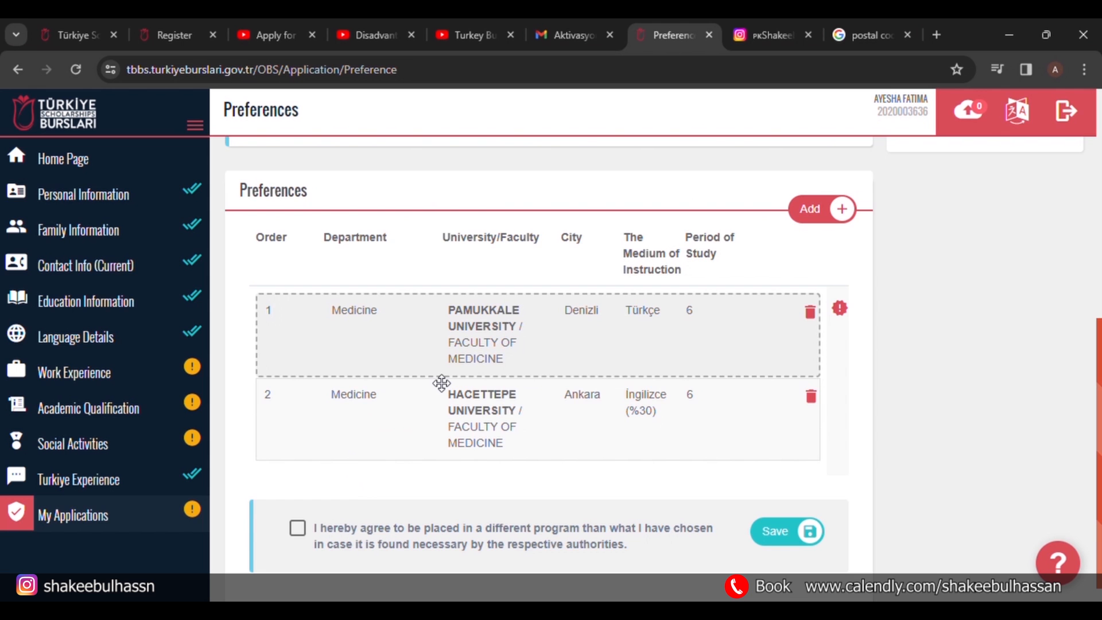
scroll(442, 382, up, 8)
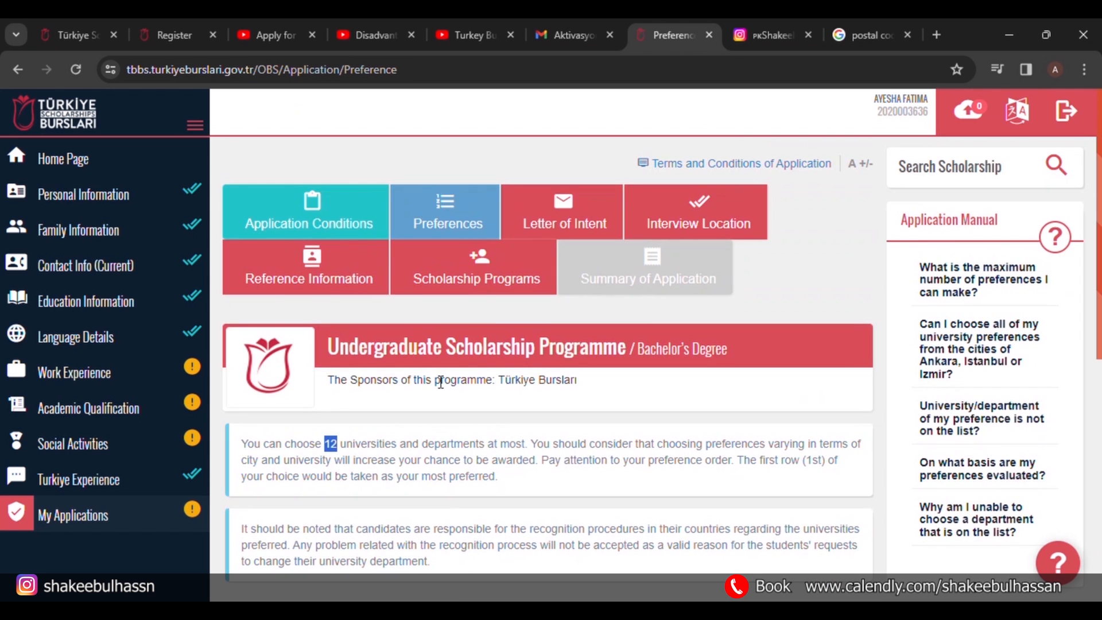
click(572, 230)
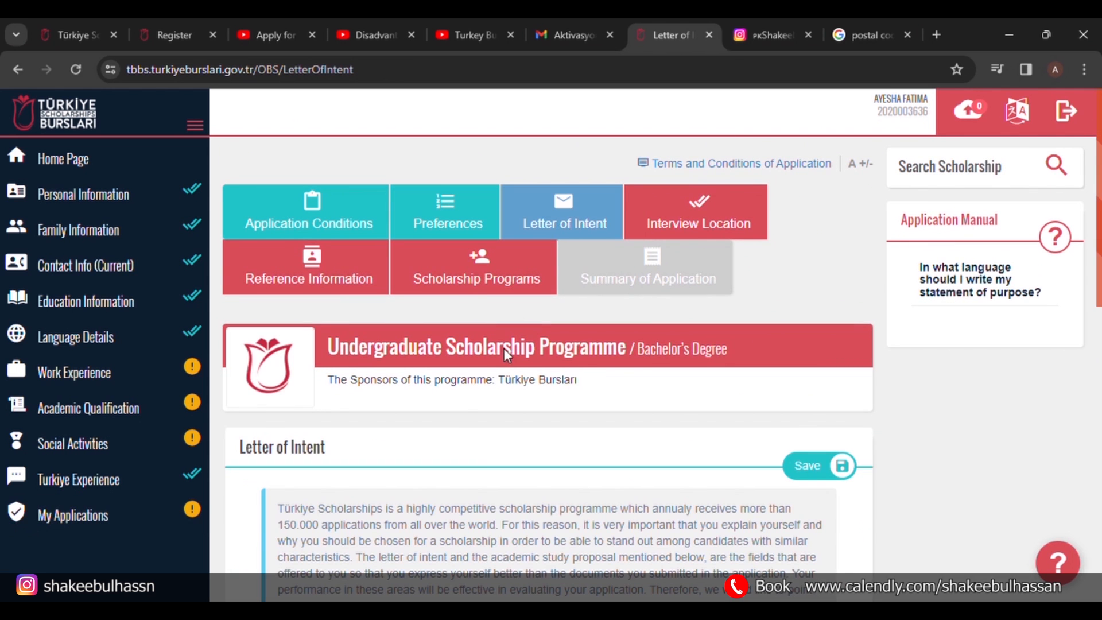
scroll(479, 453, down, 7)
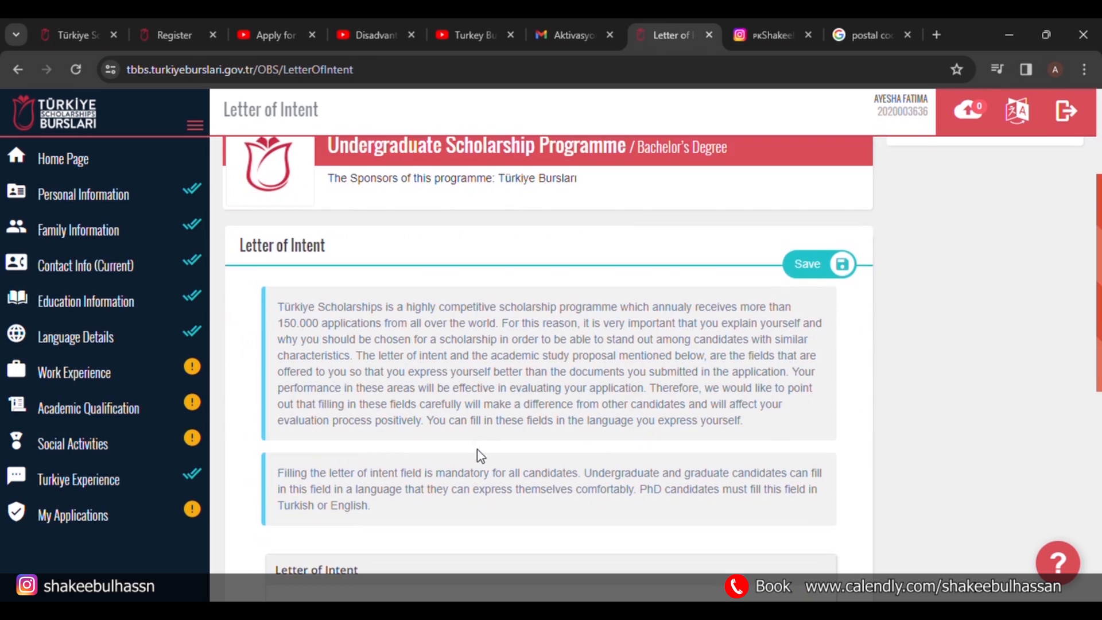
click(478, 453)
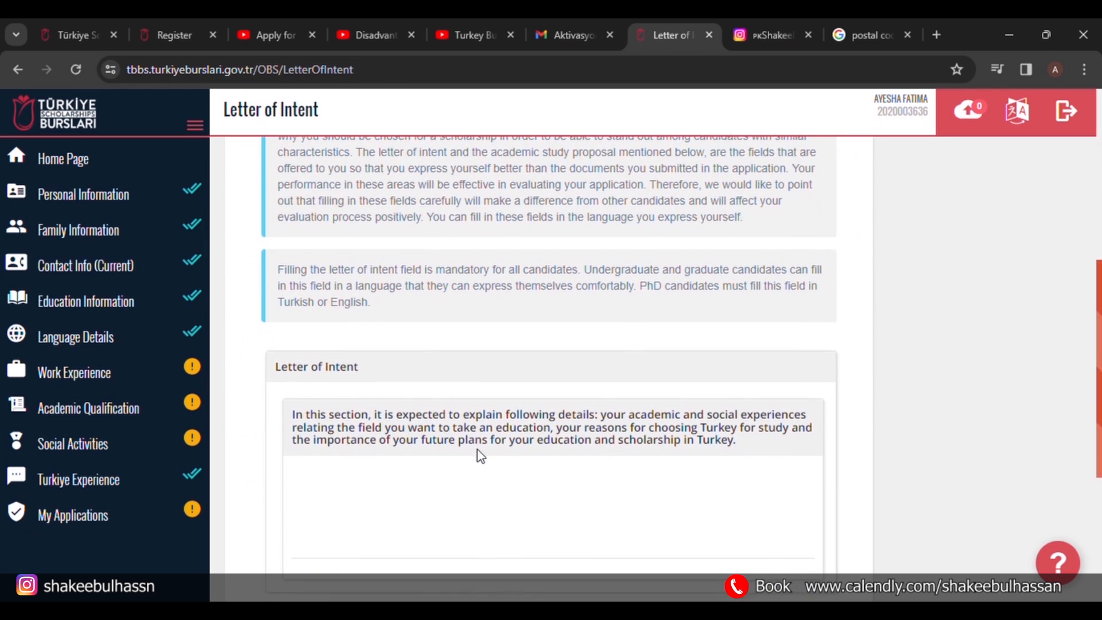
scroll(477, 450, down, 2)
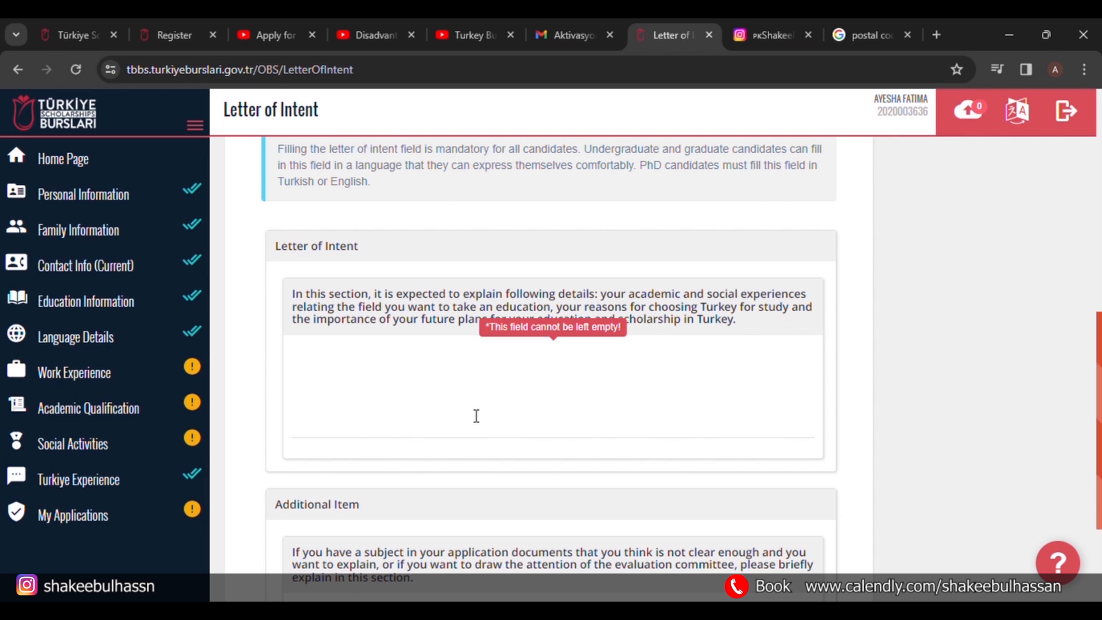
Search YouTube for 'letter of intenet shakeeb', browse results, then return to the Letter of Intent page.
click(270, 26)
click(387, 125)
text(letter )
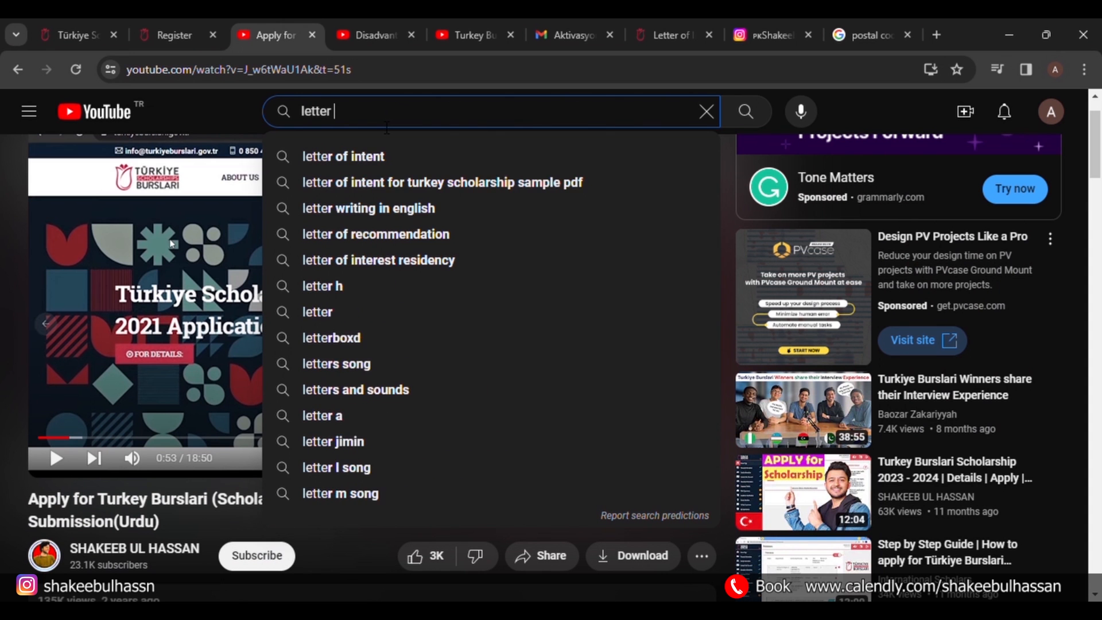
text(of intenet shak)
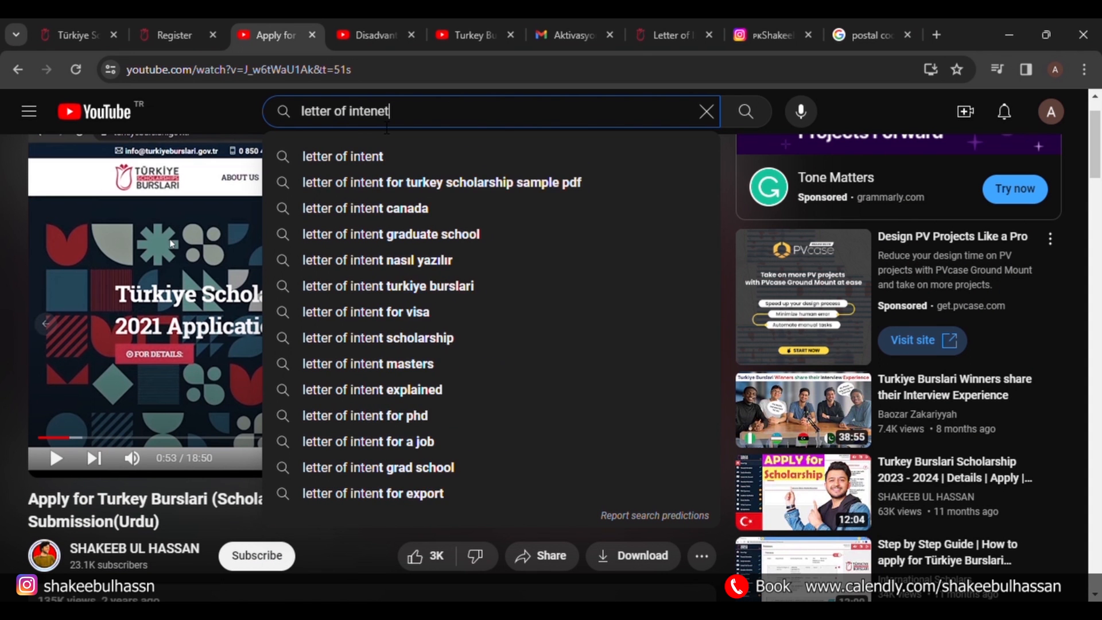
text(eeb)
key(Return)
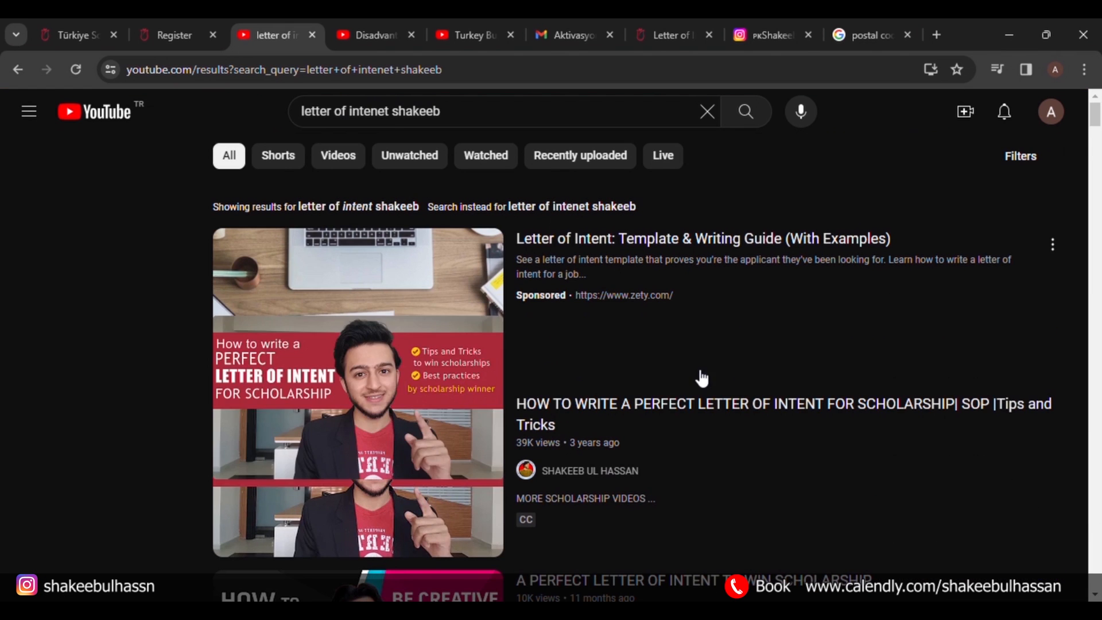
scroll(660, 303, down, 4)
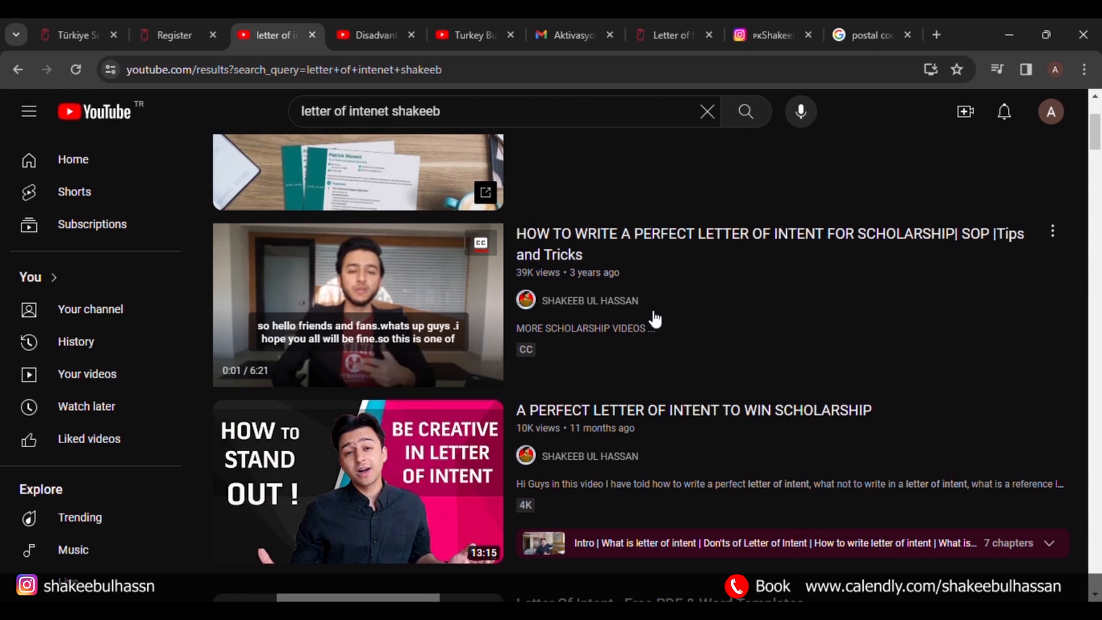
scroll(654, 315, down, 3)
mouse_move(358, 348)
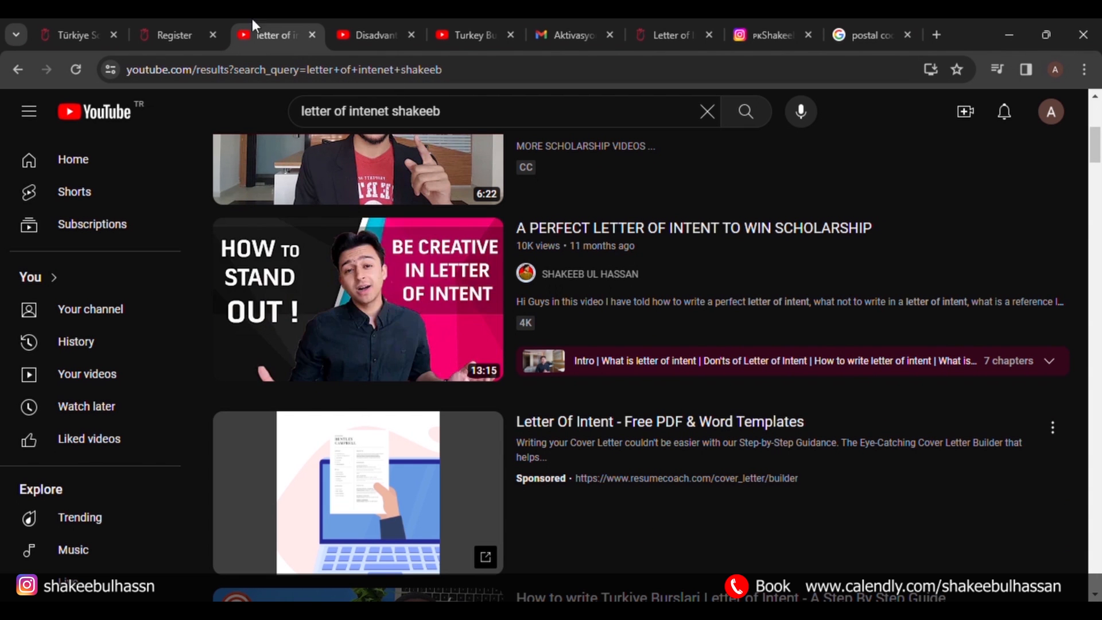
mouse_move(279, 368)
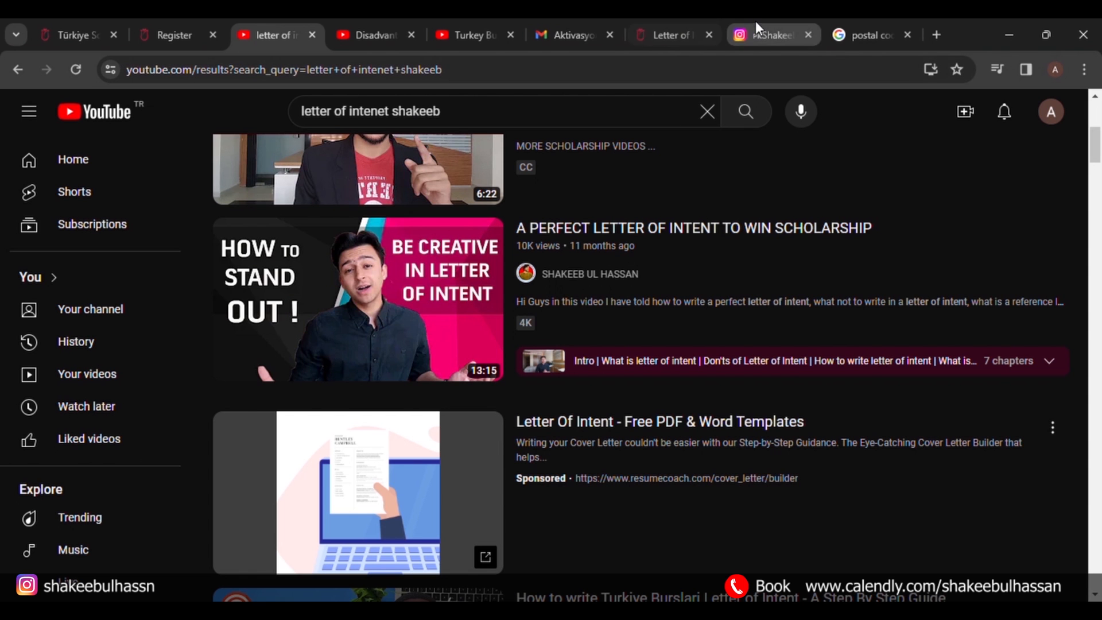
click(665, 32)
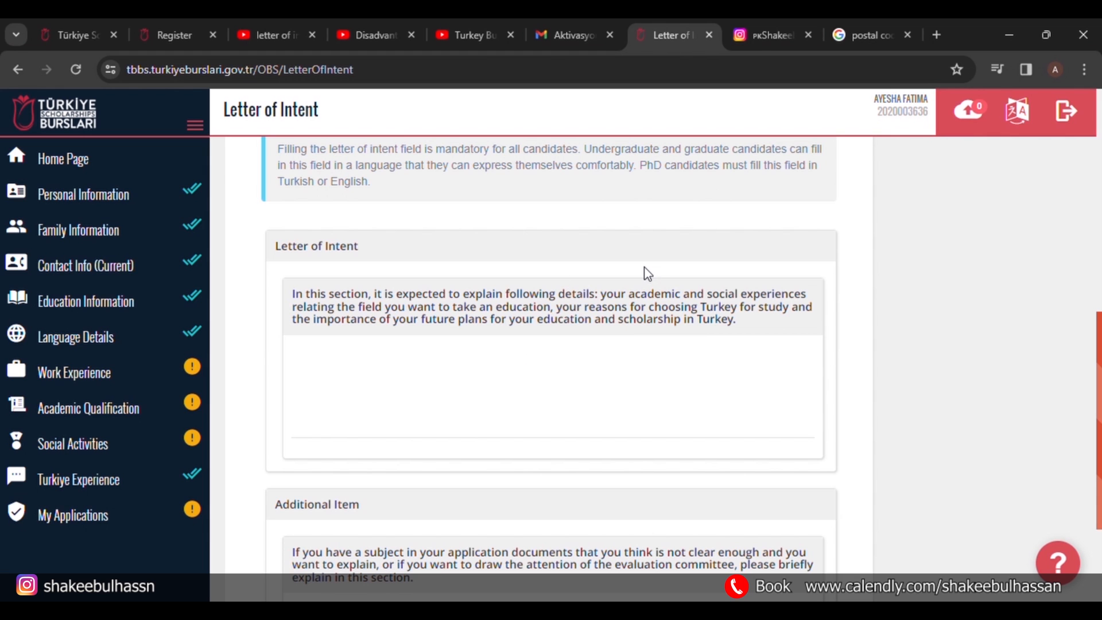
Switch to the presenter's Instagram profile and look over its study-abroad bio.
click(755, 49)
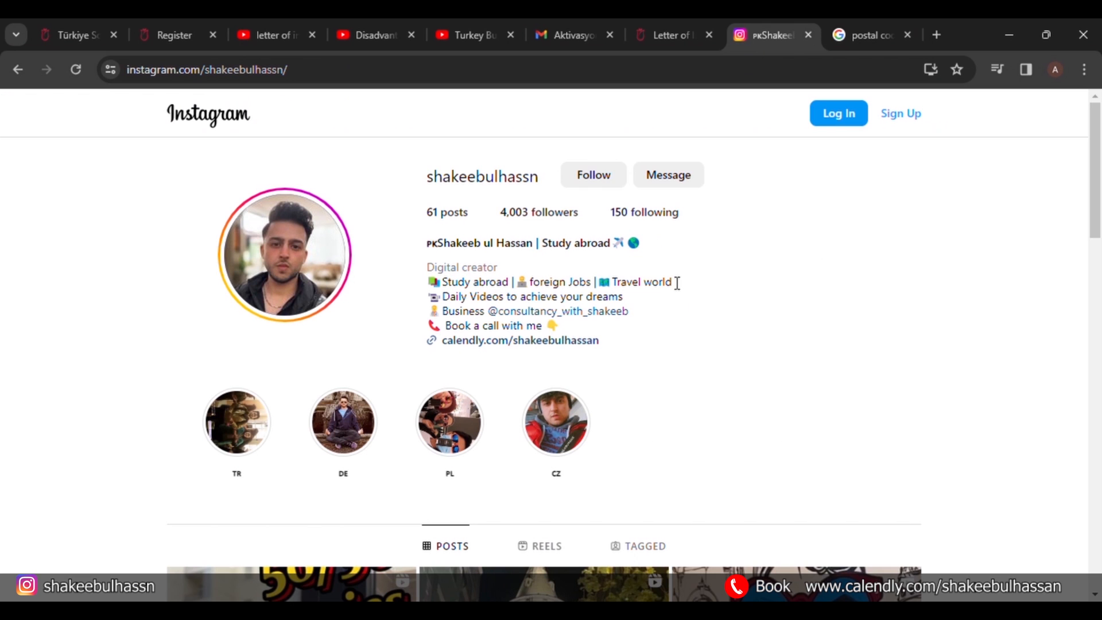
scroll(689, 327, down, 1)
scroll(689, 327, up, 1)
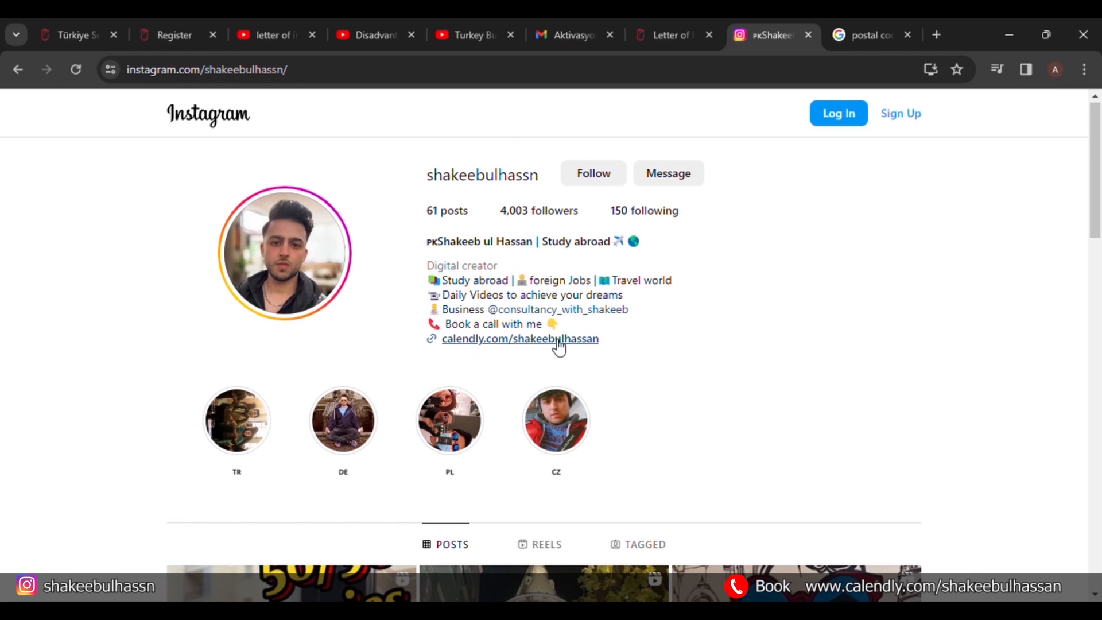
scroll(654, 337, down, 1)
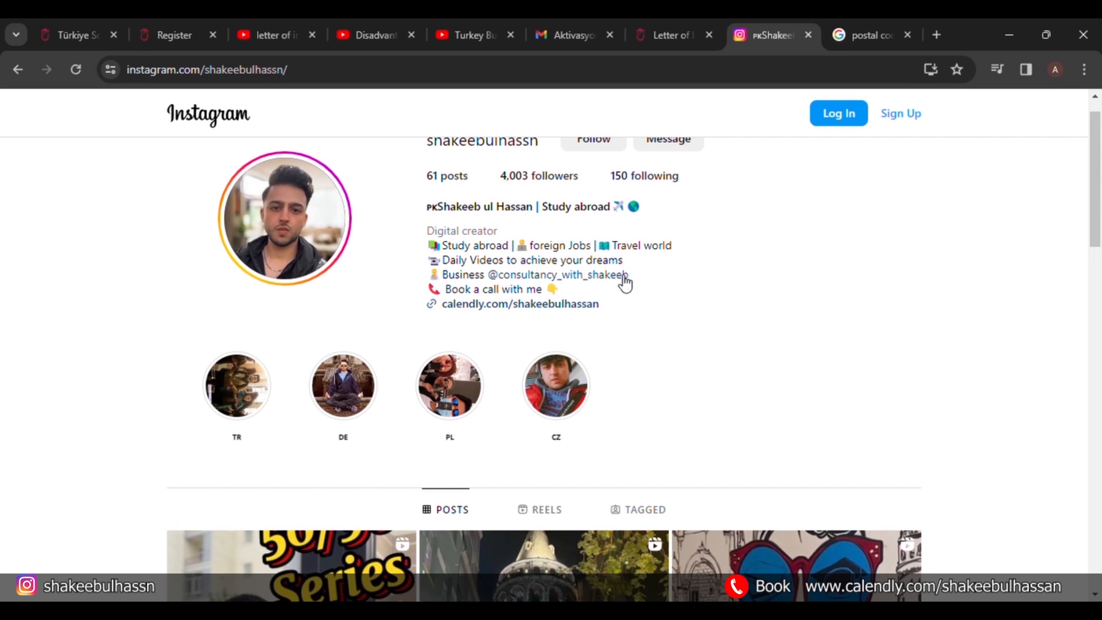
Open the consultancy link, then type placeholder text into the Letter of Intent box.
click(586, 281)
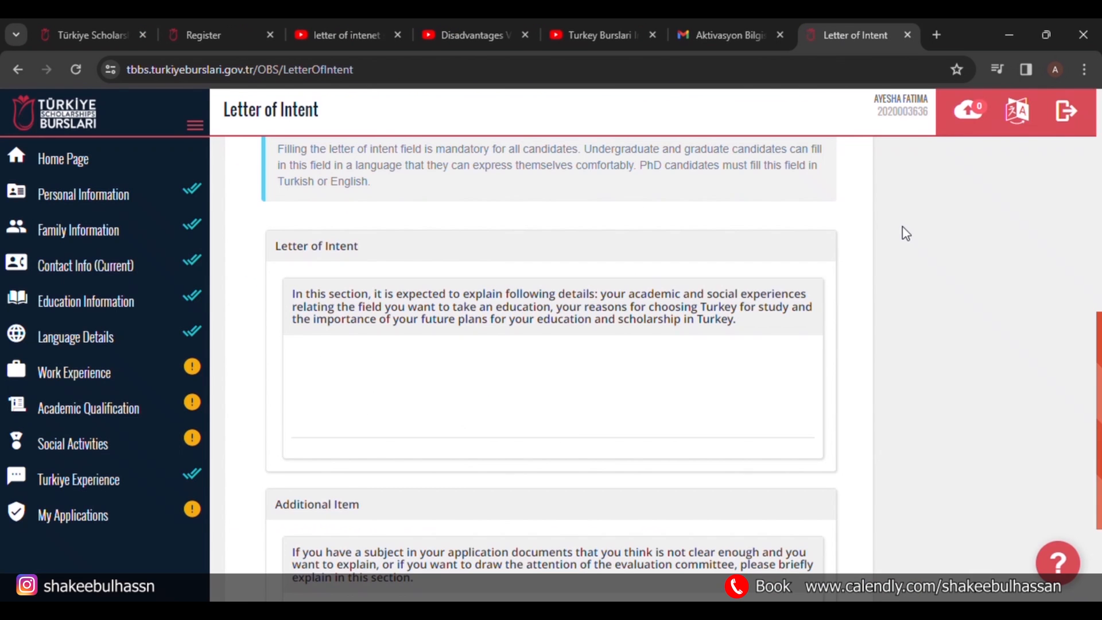
scroll(901, 233, up, 3)
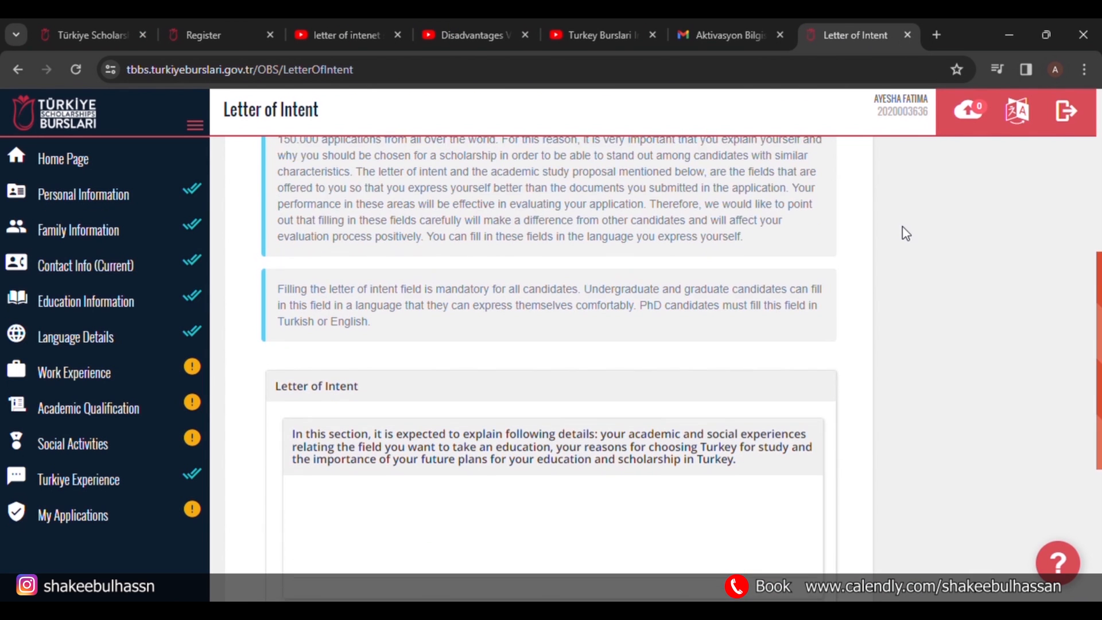
scroll(901, 233, down, 3)
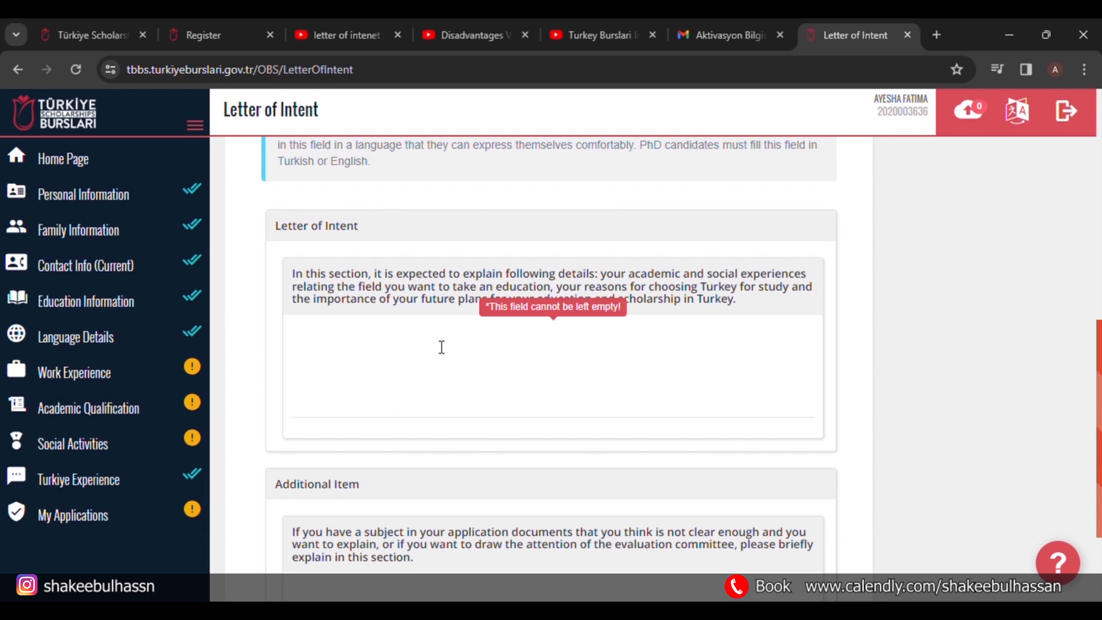
text(rsyadxhtjcfykgsvulhbck j;mnbjhgvfuyigbhuioakm)
Fill the Additional Item field with placeholder text and save the letter of intent.
scroll(450, 524, down, 2)
click(458, 506)
text(zw4aresxtdrcyftugyihujnbgvfcdx)
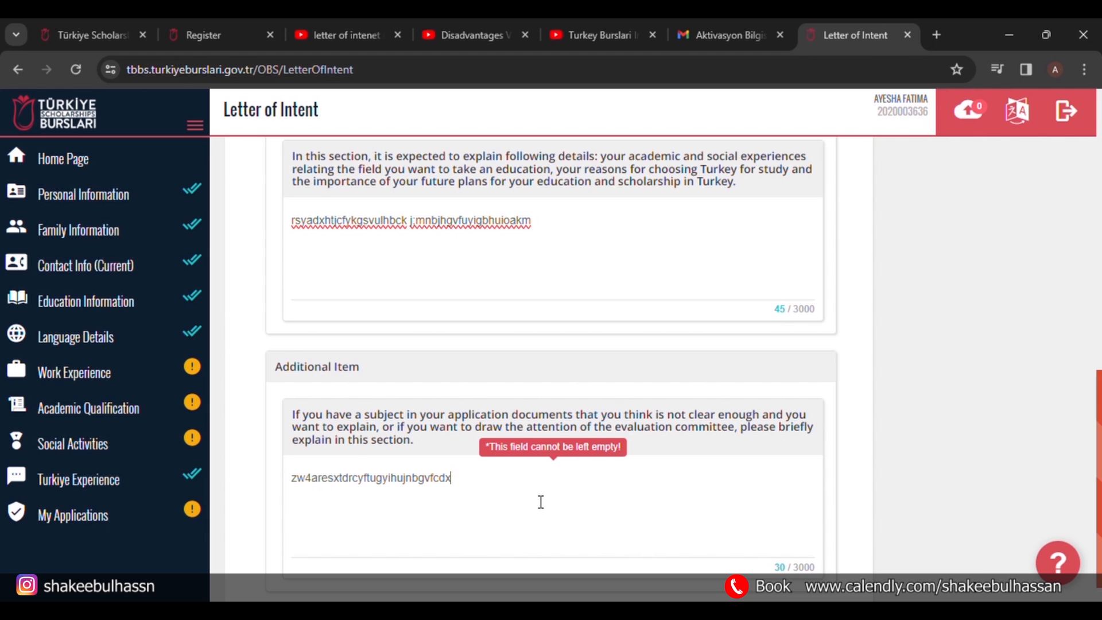
scroll(708, 507, down, 1)
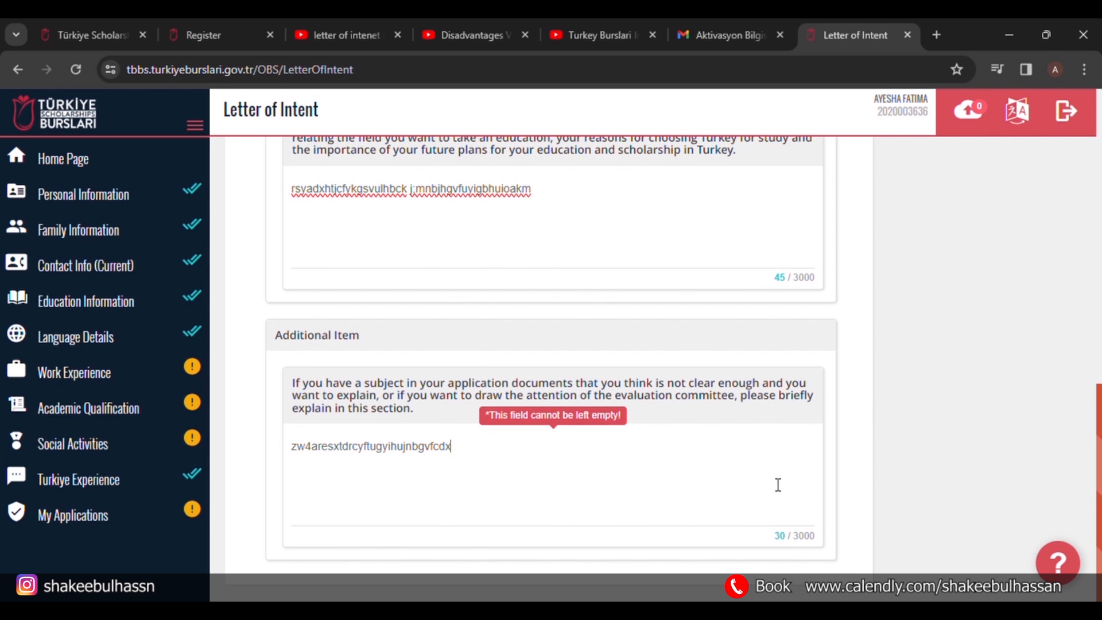
scroll(862, 421, up, 5)
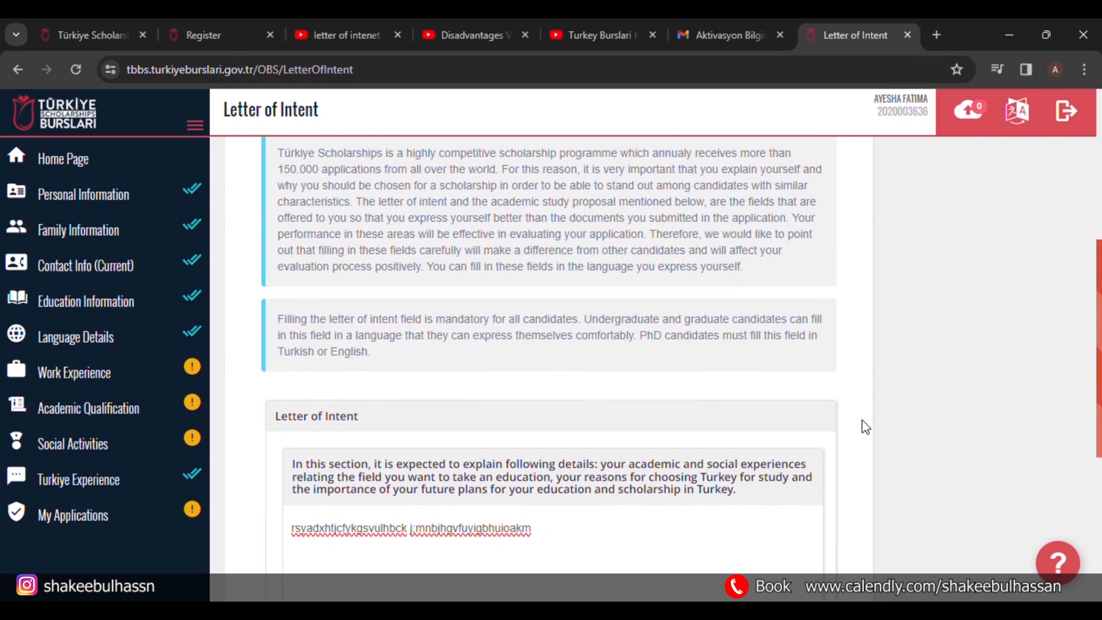
scroll(862, 421, down, 2)
scroll(862, 420, down, 3)
scroll(862, 420, up, 2)
scroll(863, 420, down, 2)
scroll(862, 421, up, 3)
scroll(862, 427, up, 7)
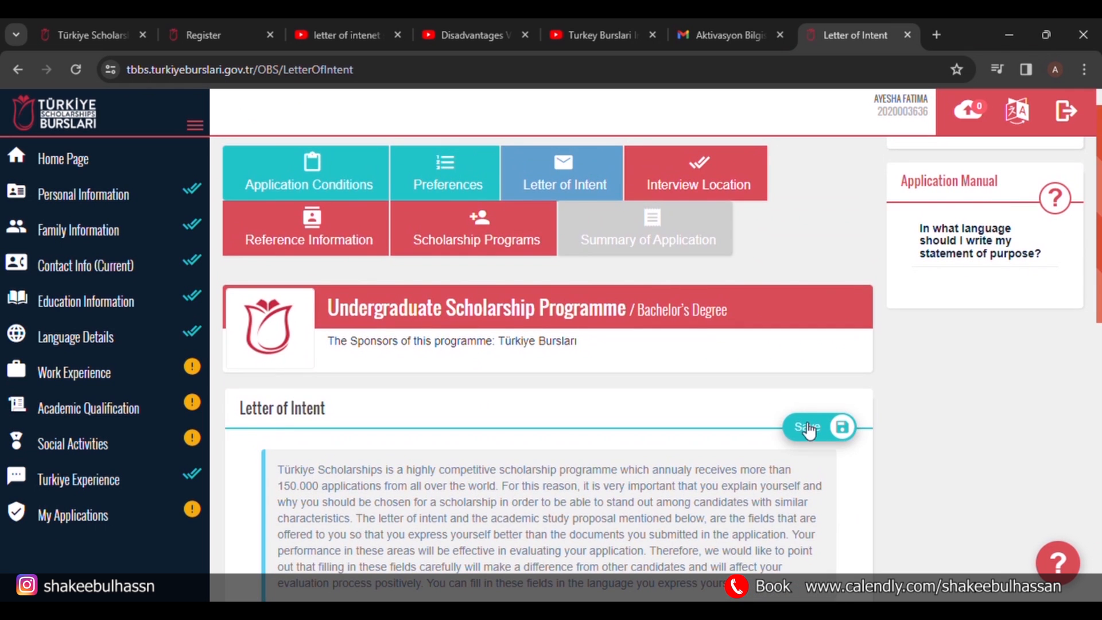
click(809, 427)
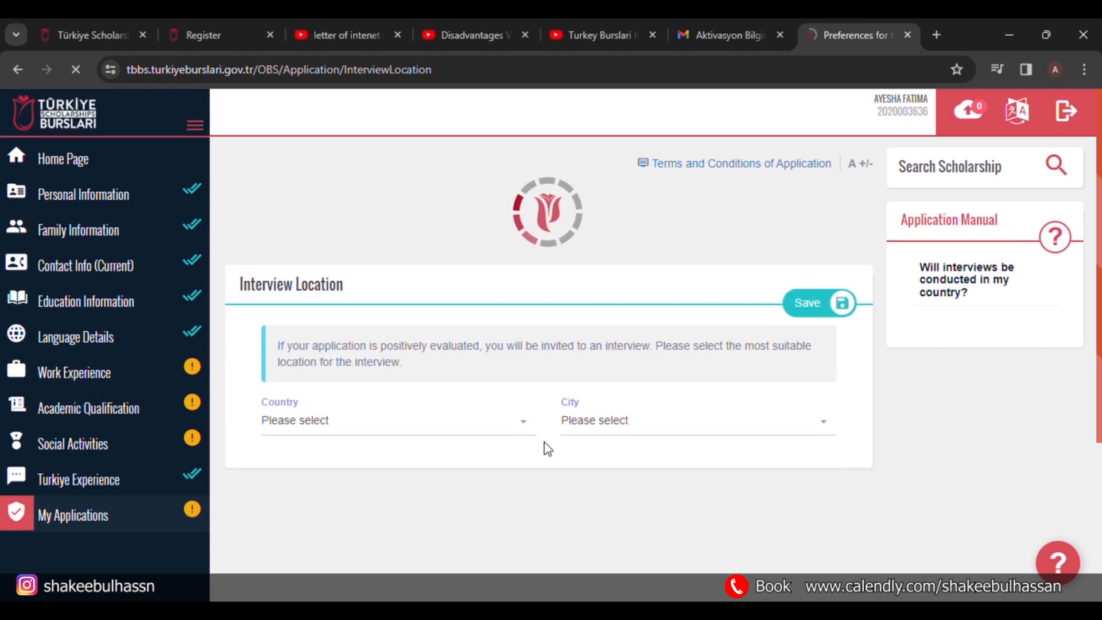
Set the interview location to Pakistan, Lahore, save it, and open Reference Information.
scroll(512, 492, down, 3)
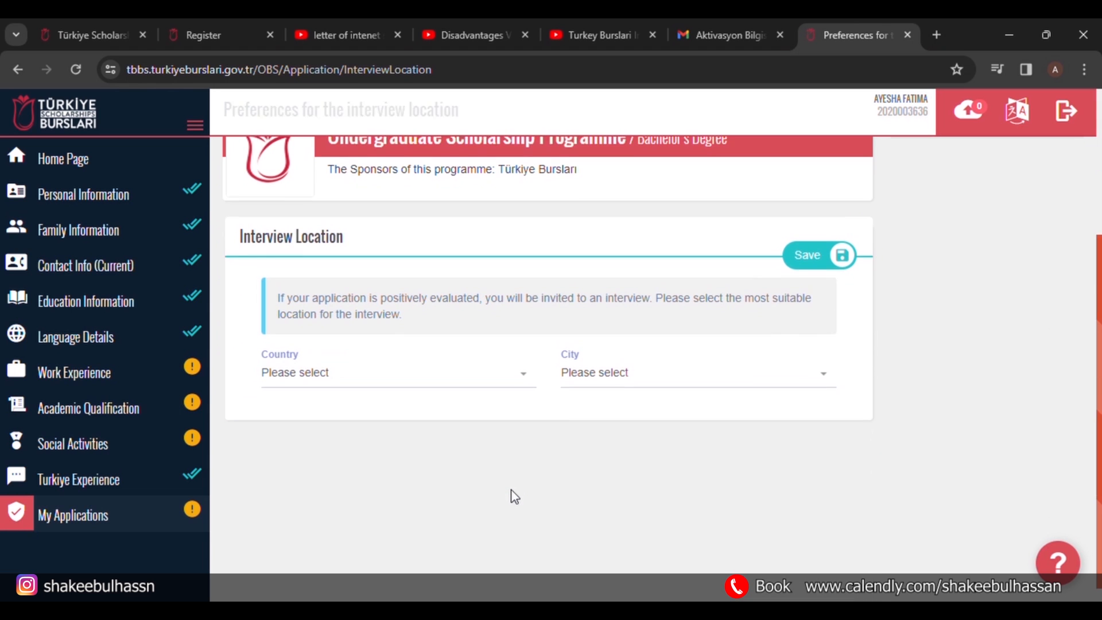
click(486, 360)
text(paki)
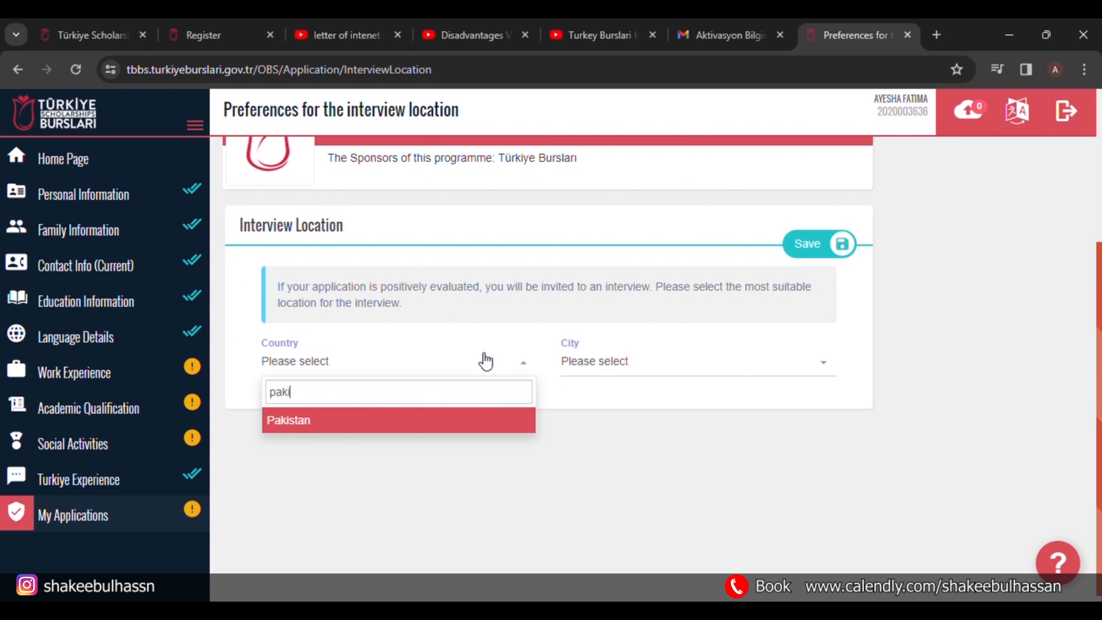
click(453, 424)
click(616, 367)
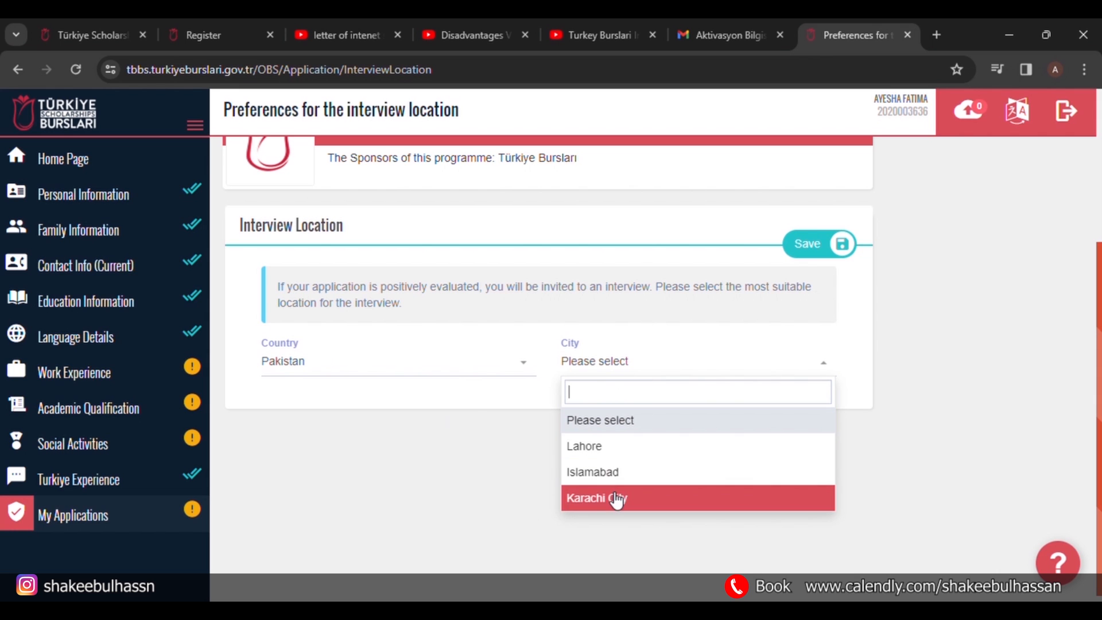
click(606, 451)
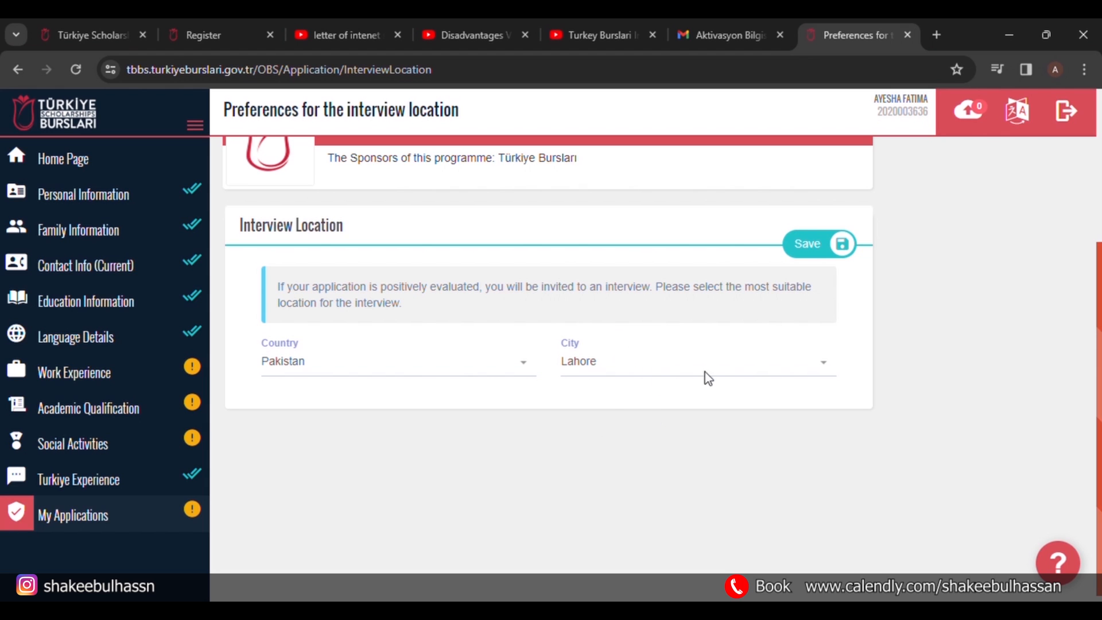
click(819, 252)
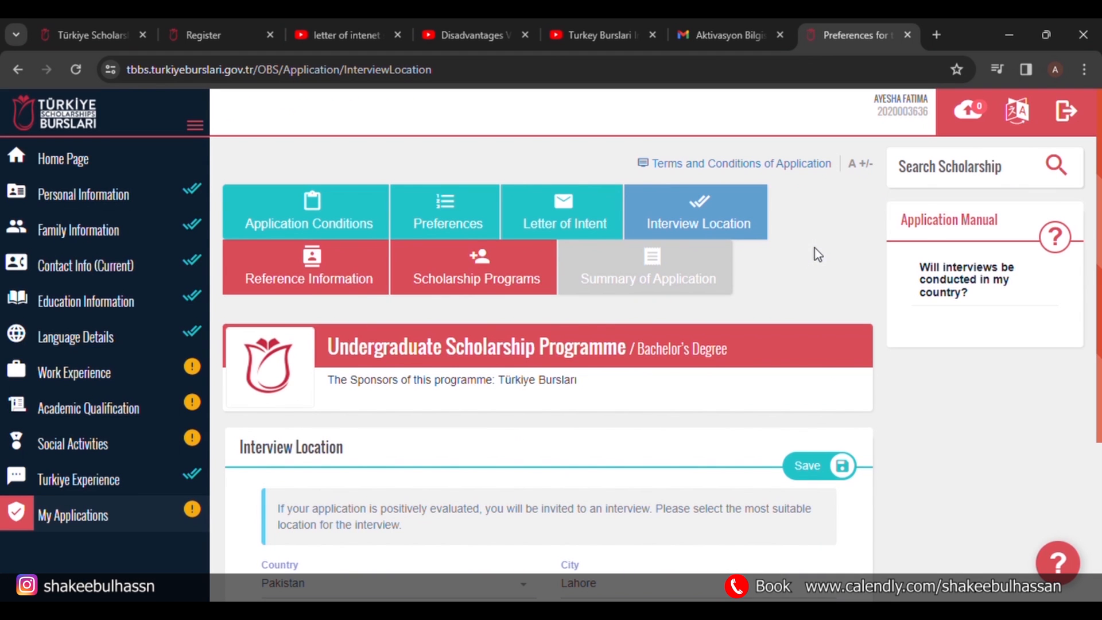
click(345, 288)
Scroll down to view the empty referee table and its Add button.
scroll(466, 405, down, 4)
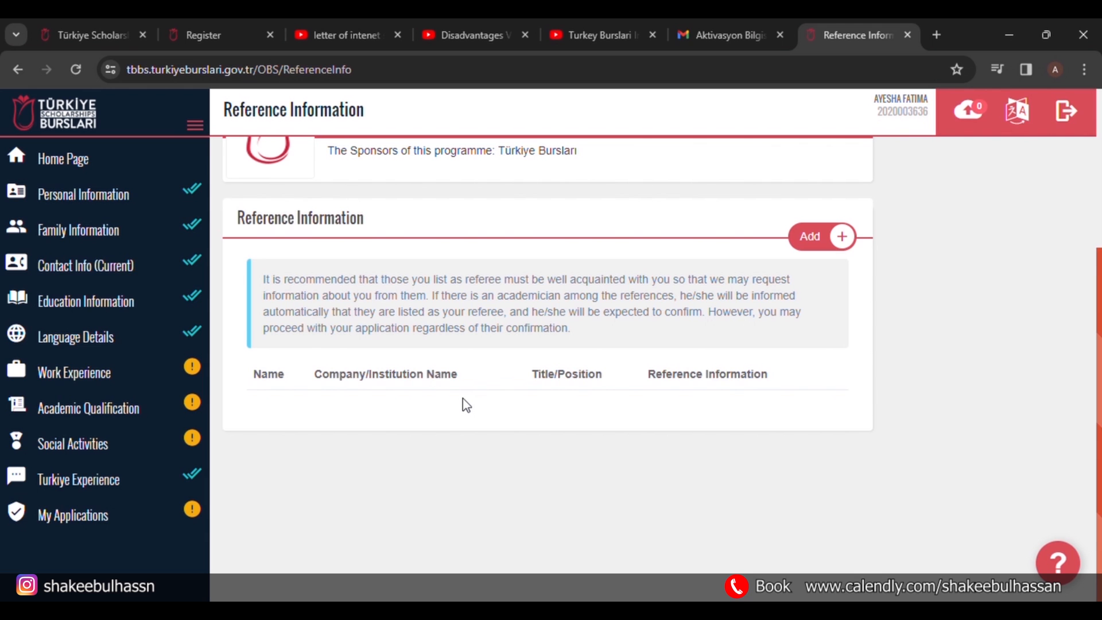
Start a new reference and enter the referee's first name, surname, phone number and e-mail.
click(825, 248)
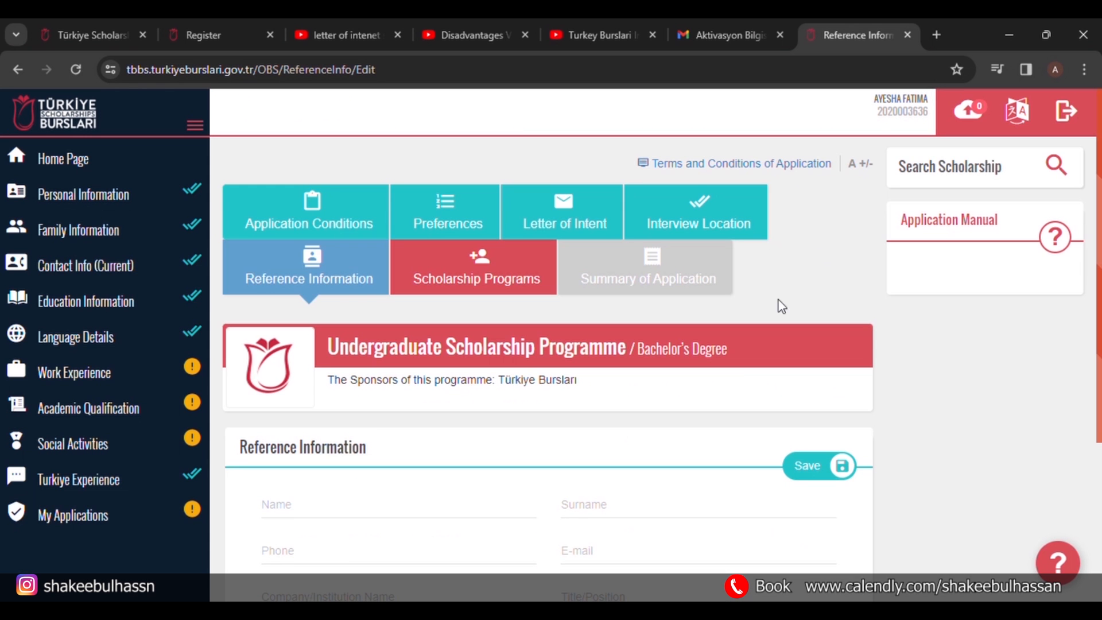
scroll(690, 449, down, 4)
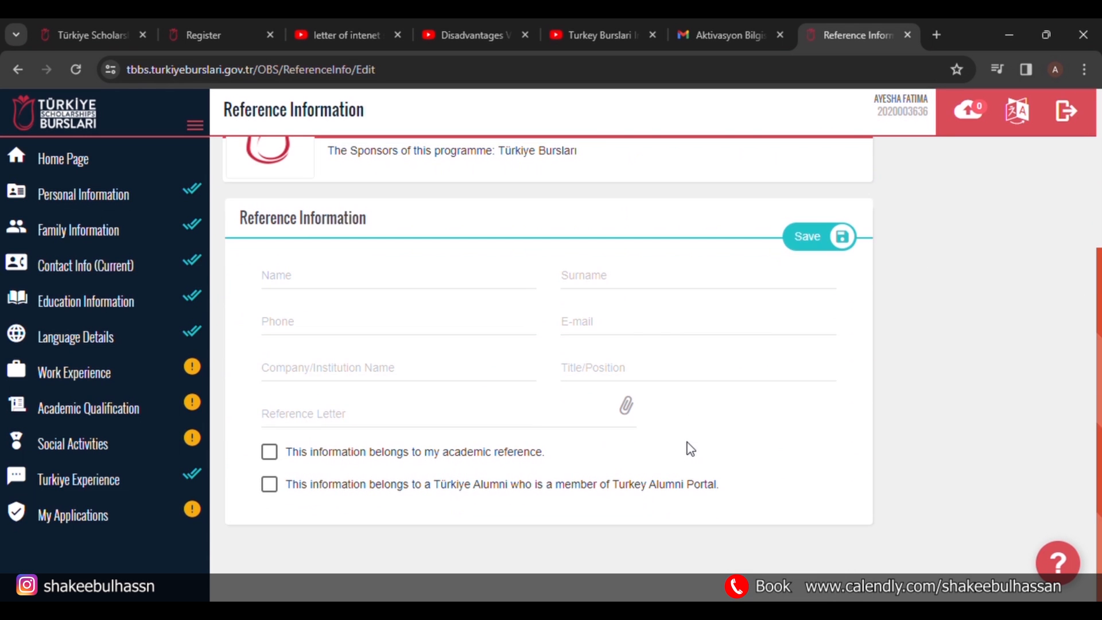
click(457, 282)
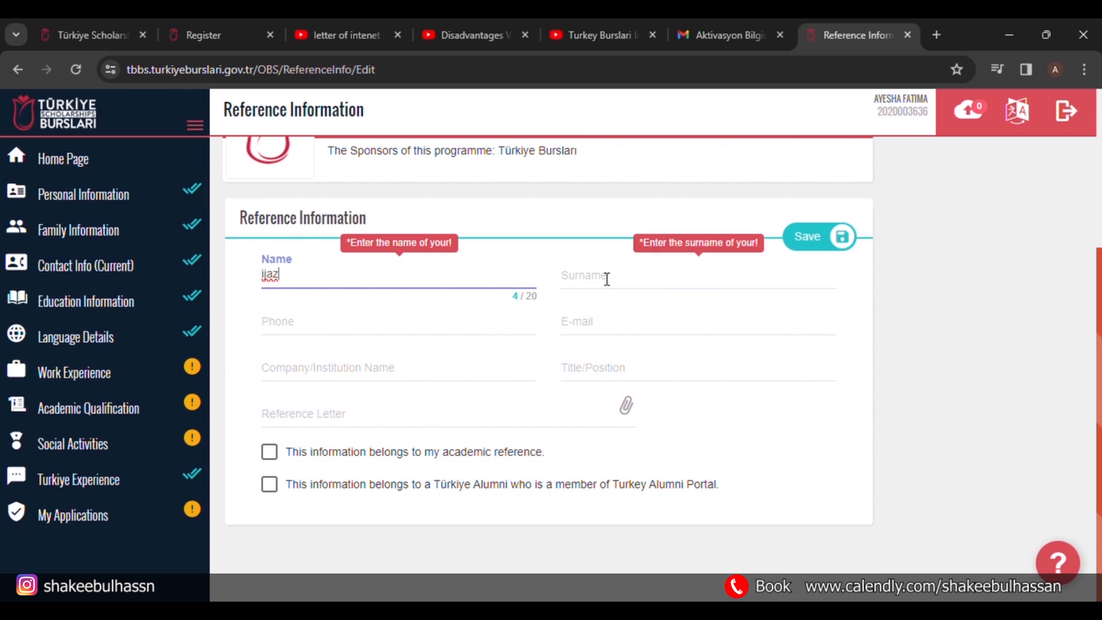
click(607, 279)
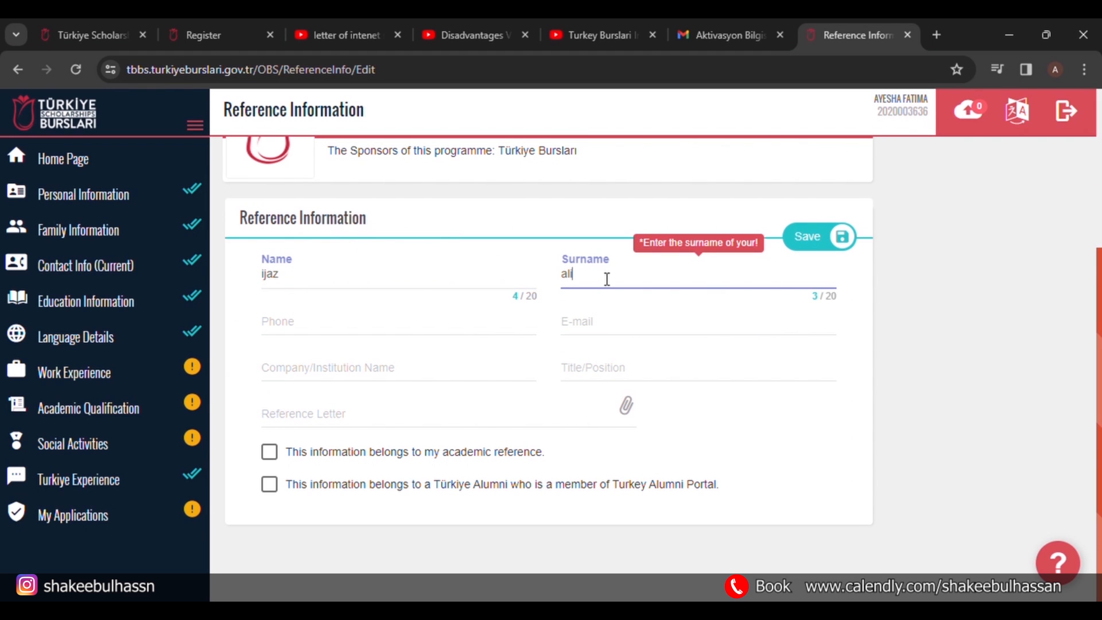
click(463, 333)
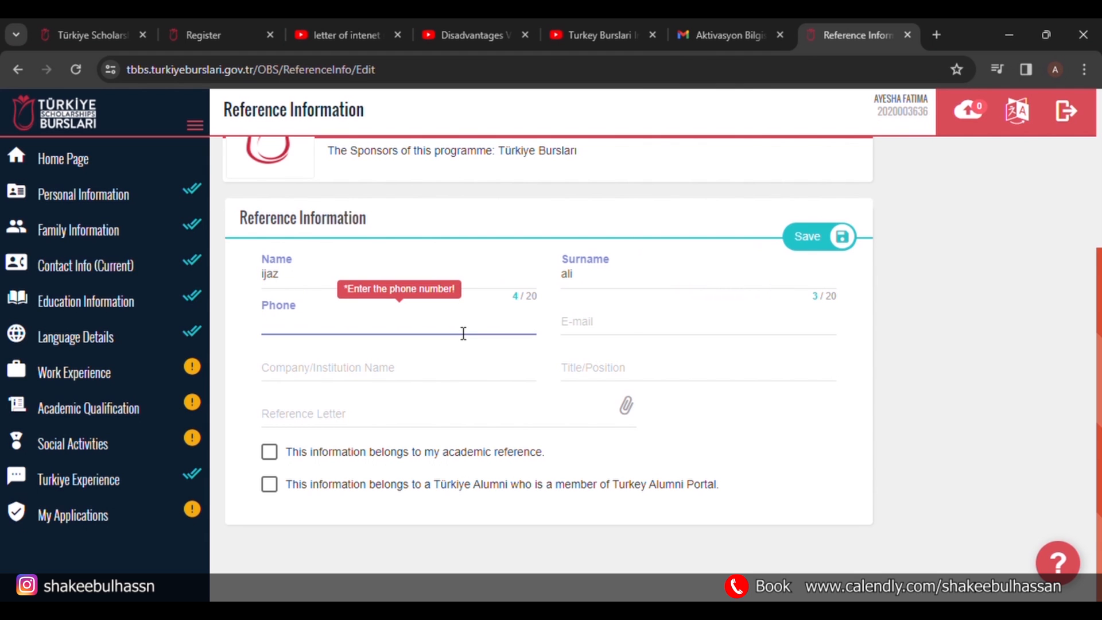
click(630, 330)
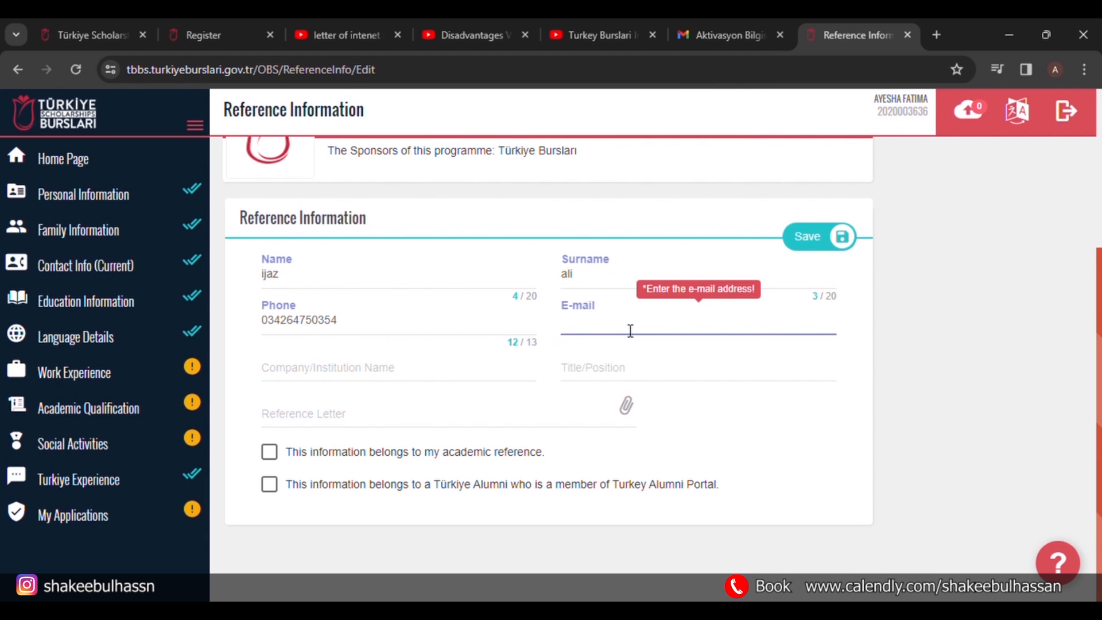
Enter institution 'Girls High scholl no 1', title 'Assistant professor', and attach the reference letter PDF.
click(451, 372)
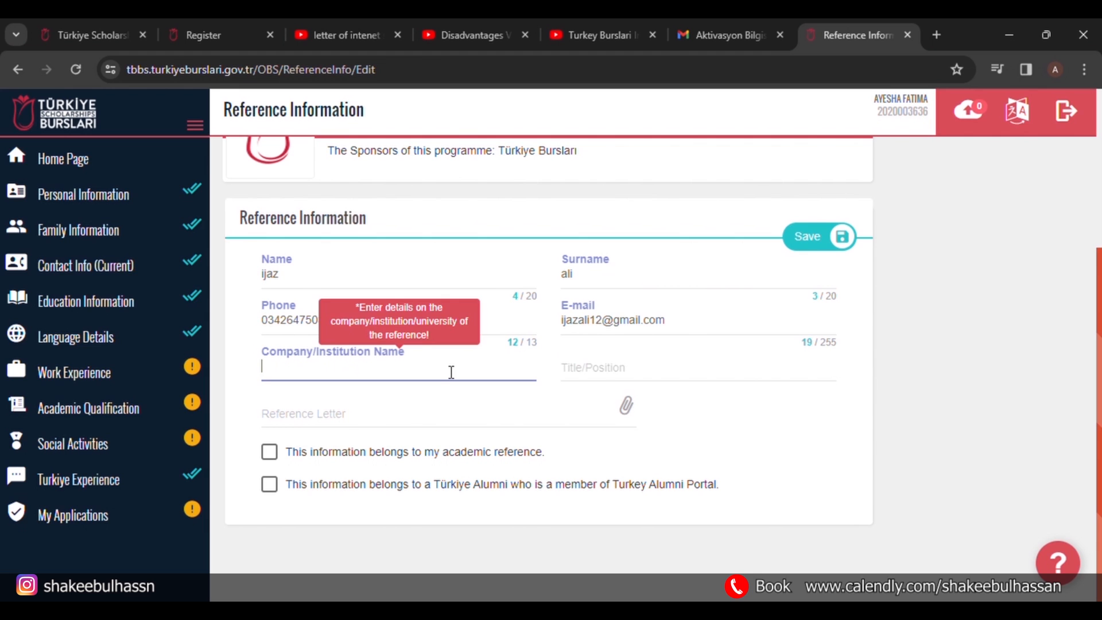
text(Girls High scholl no 1)
click(682, 380)
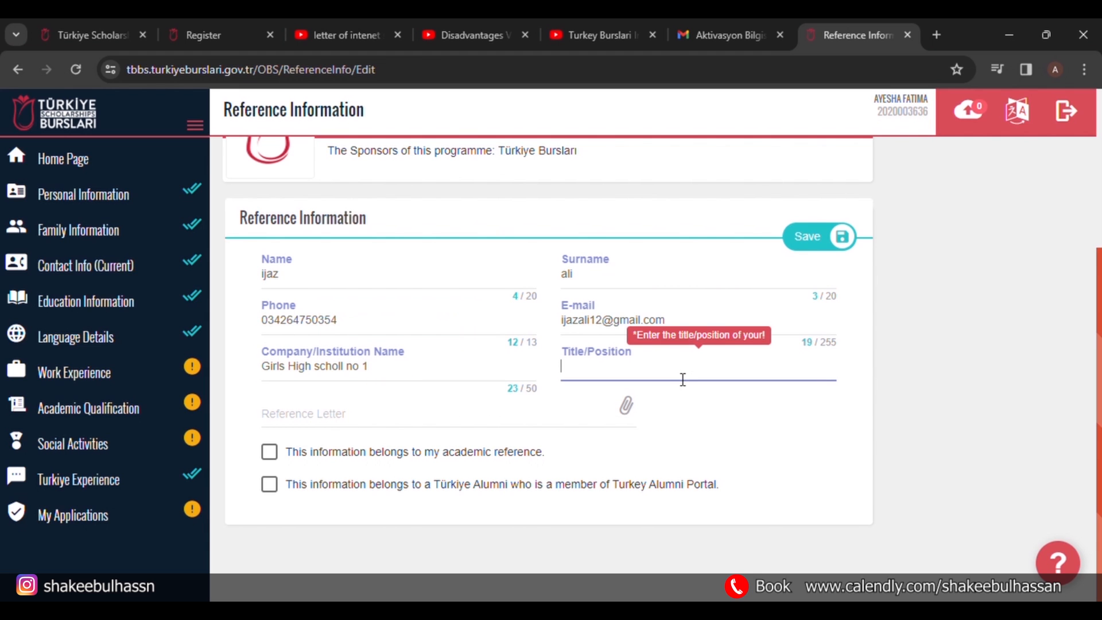
text(Assistant professor)
click(598, 417)
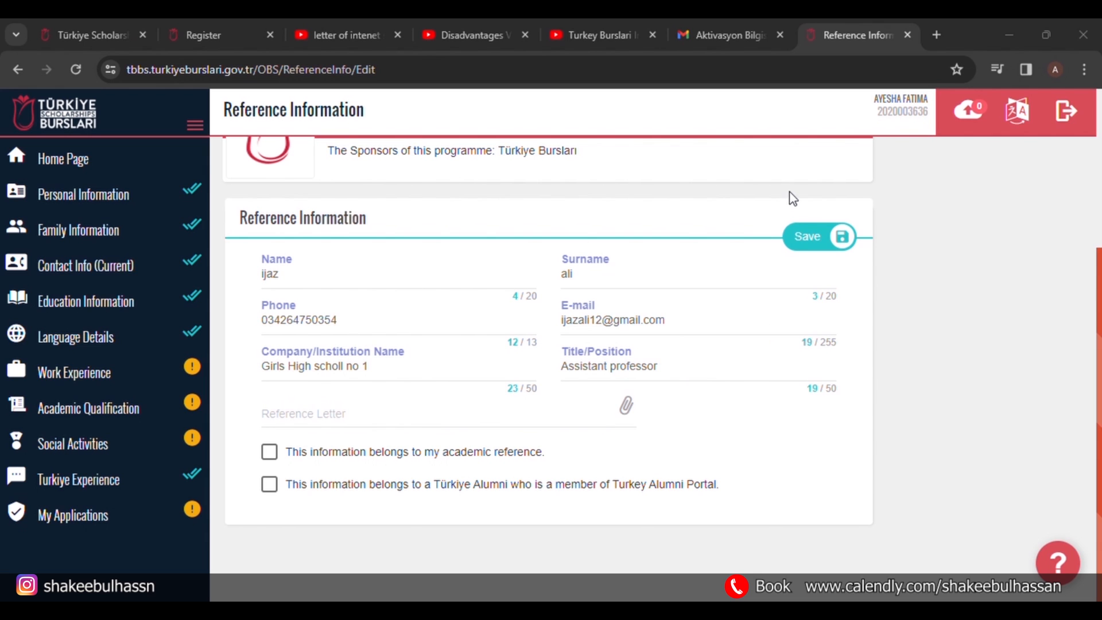
click(719, 381)
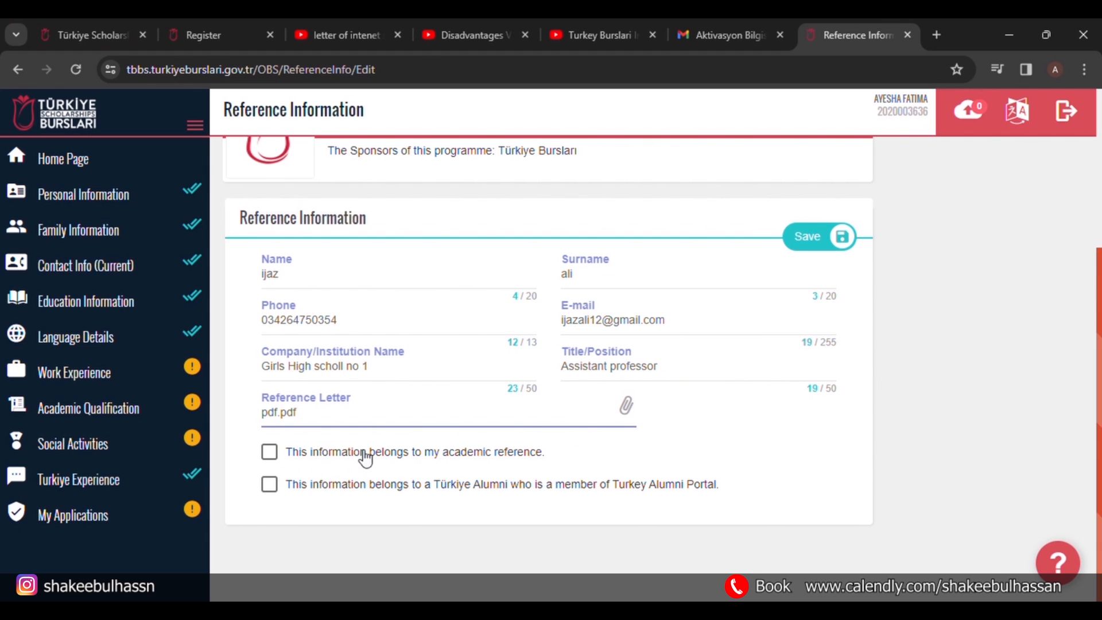
Mark it as an academic reference, leave Türkiye Alumni unticked, and save the reference.
click(280, 454)
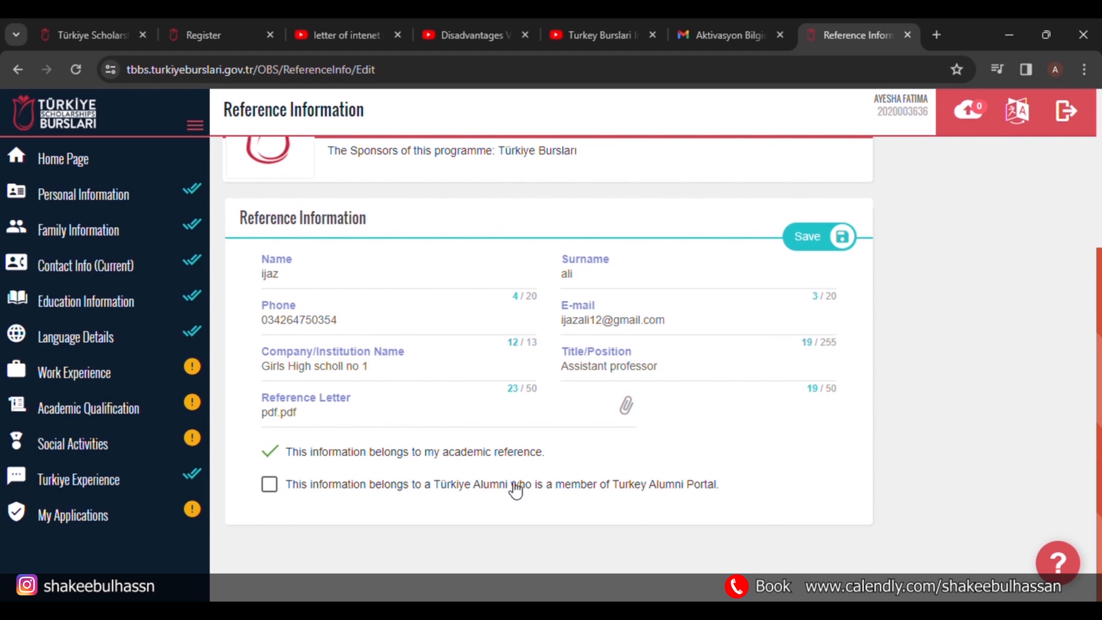
click(275, 485)
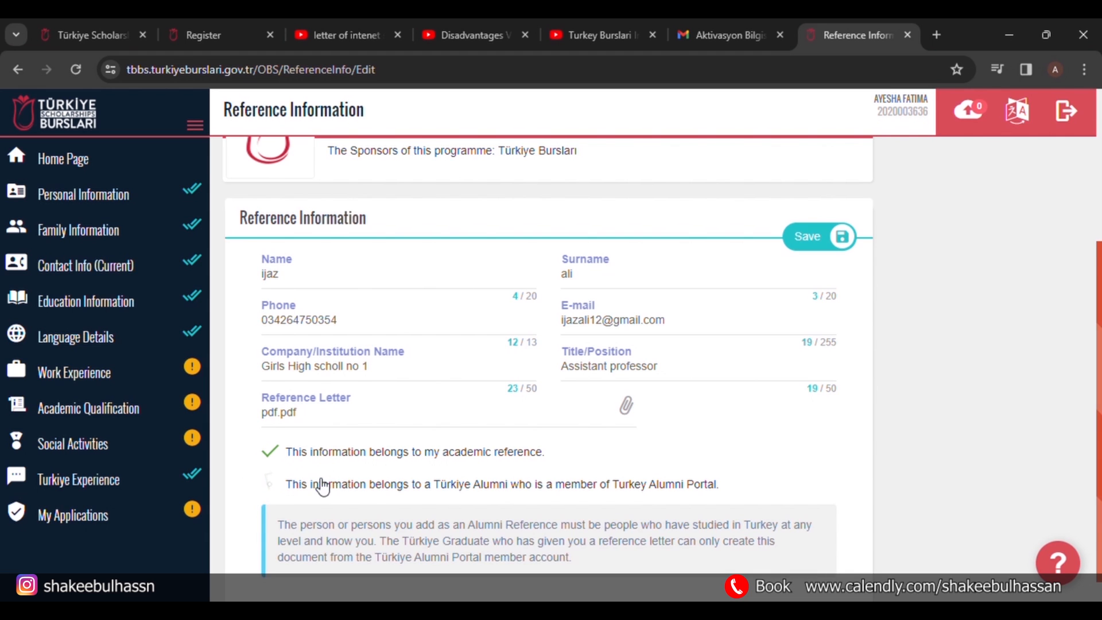
scroll(393, 526, down, 1)
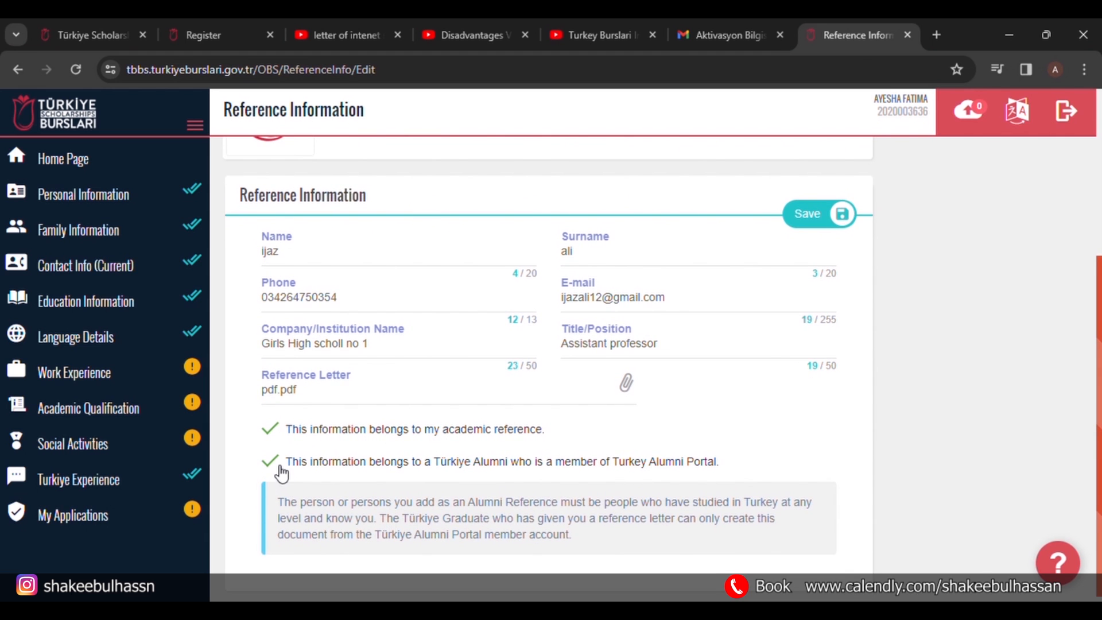
click(275, 462)
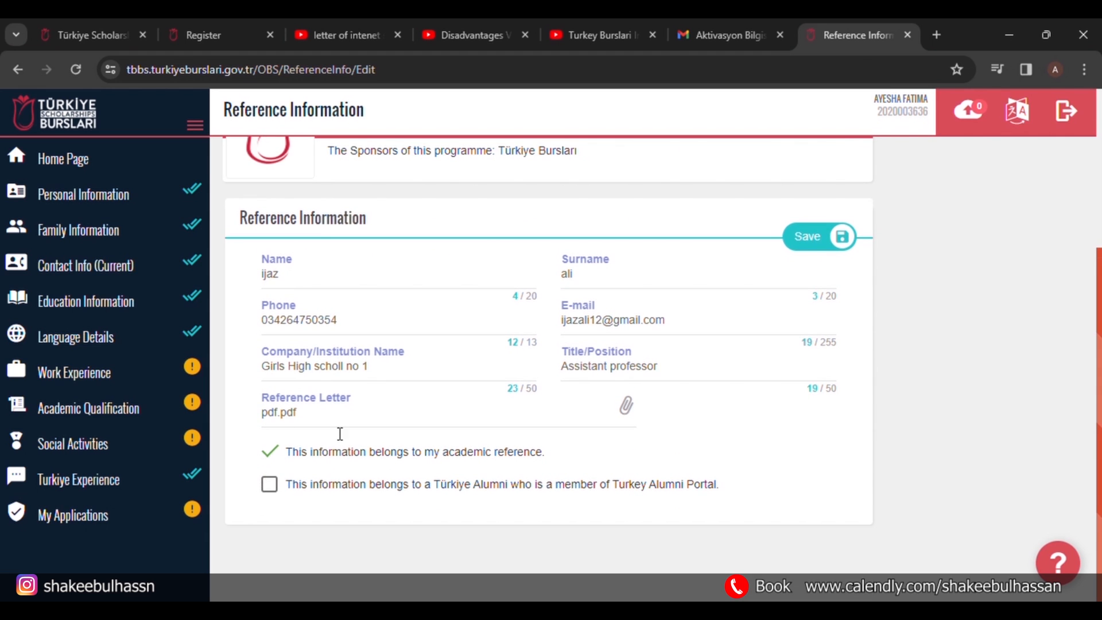
scroll(698, 431, up, 1)
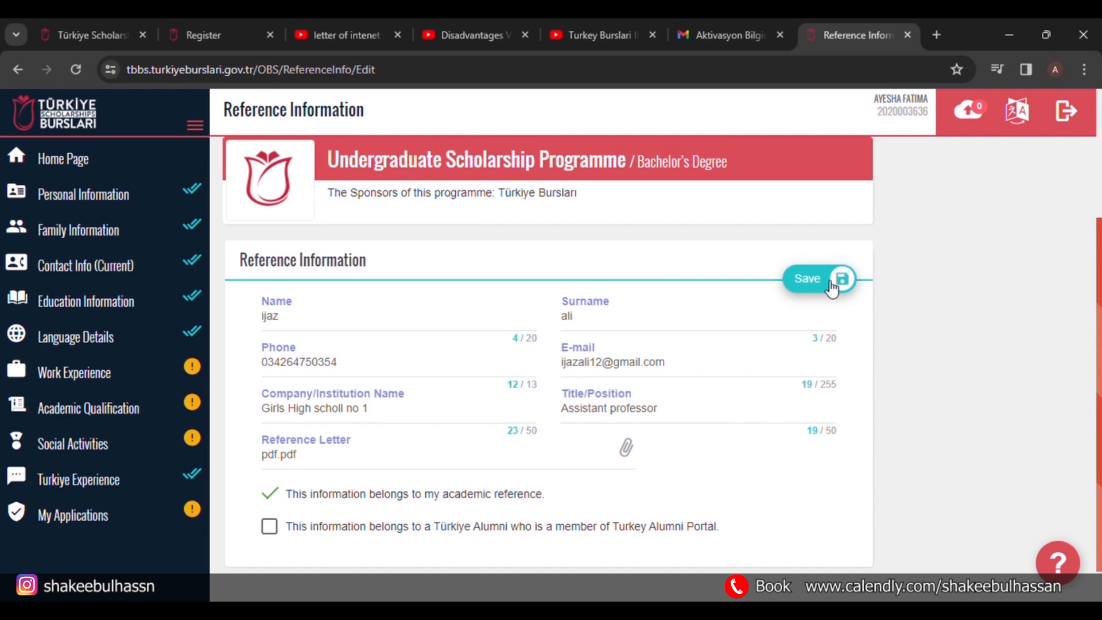
click(834, 281)
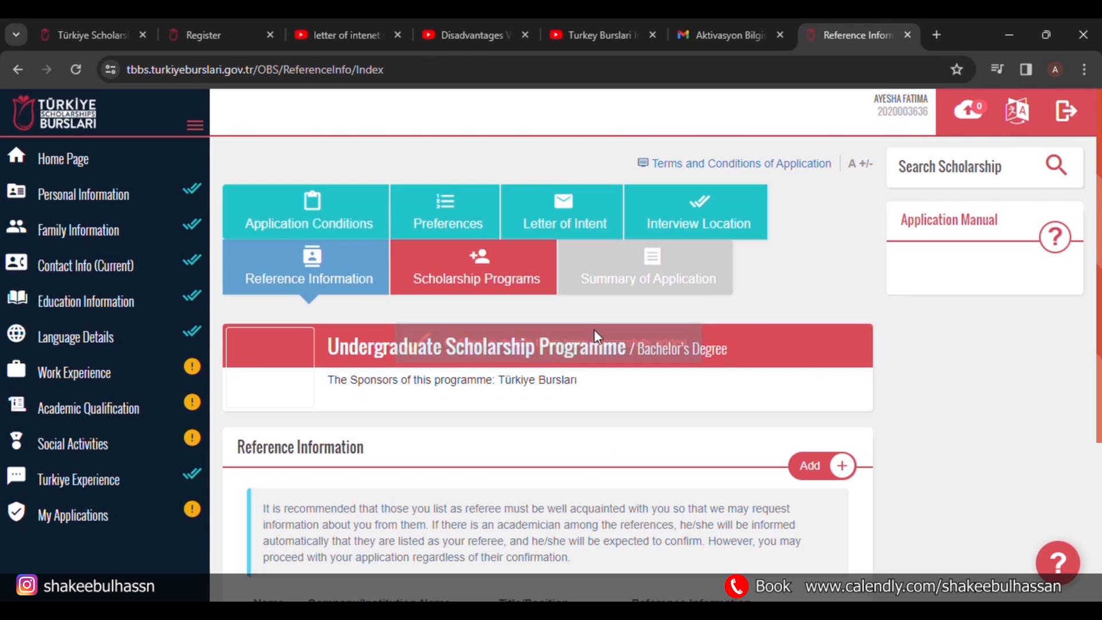
Open Scholarship Programs and answer Yes to the Merit Scholarship Programme question.
click(505, 268)
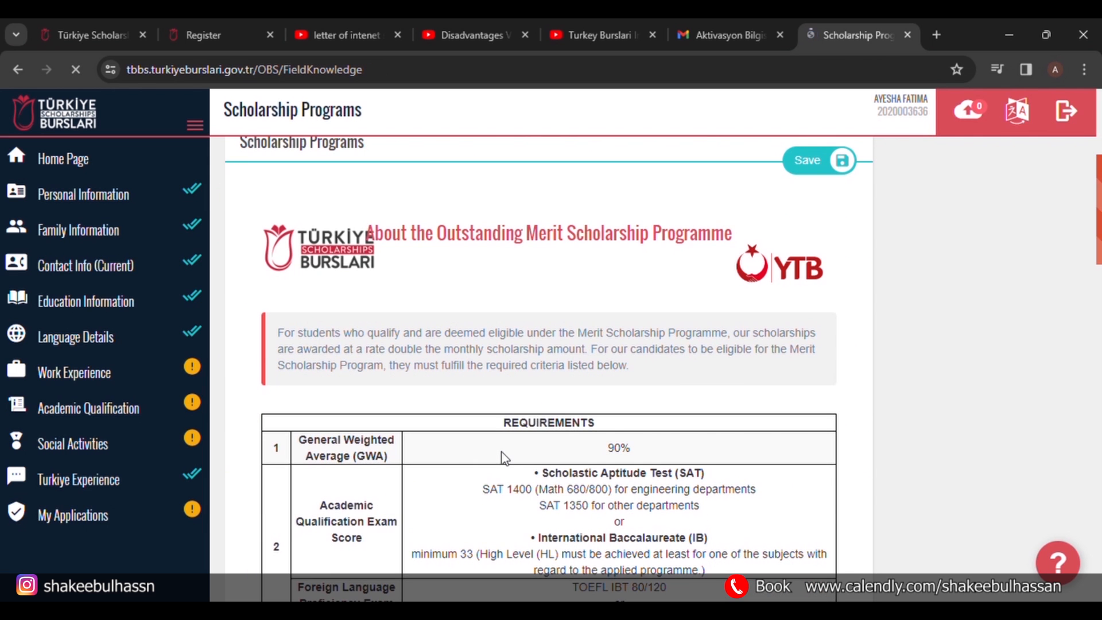
scroll(502, 452, down, 15)
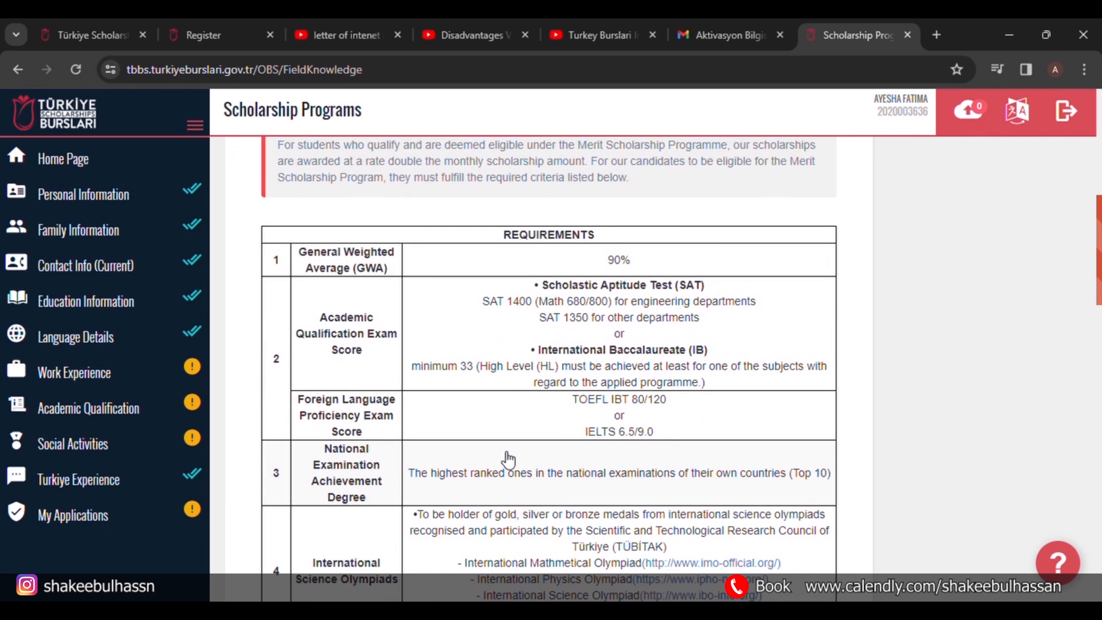
scroll(502, 453, up, 3)
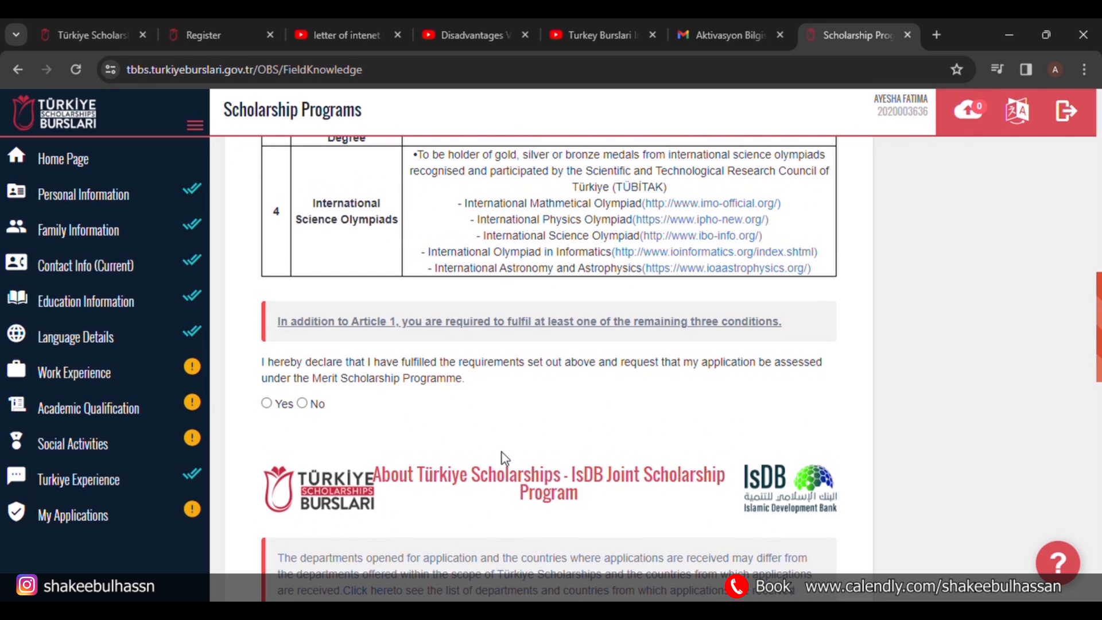
scroll(501, 453, down, 1)
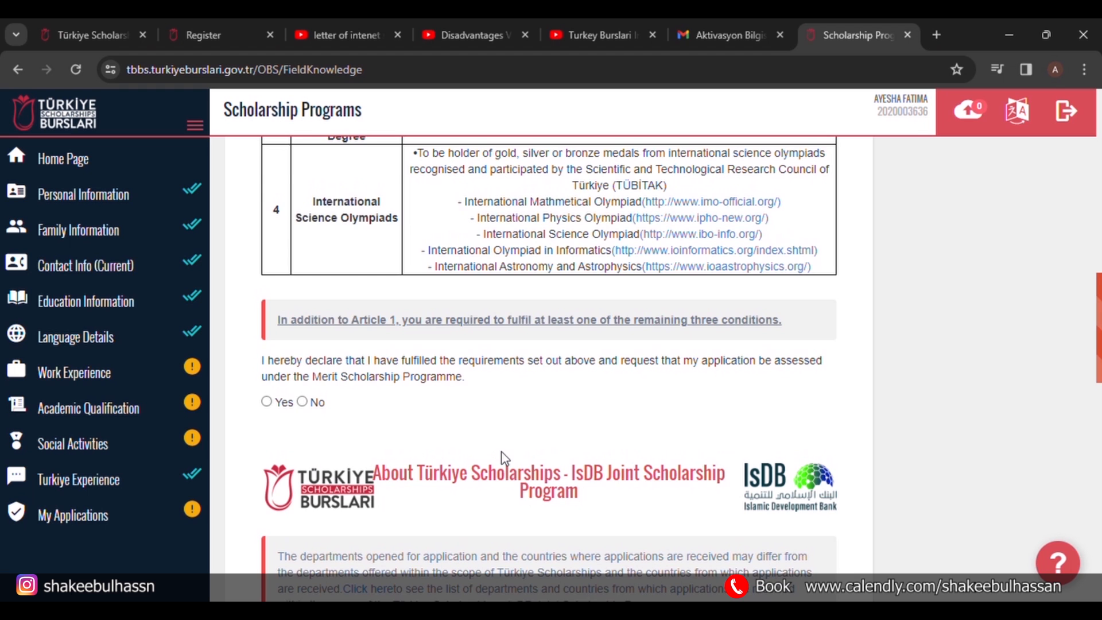
scroll(502, 454, down, 3)
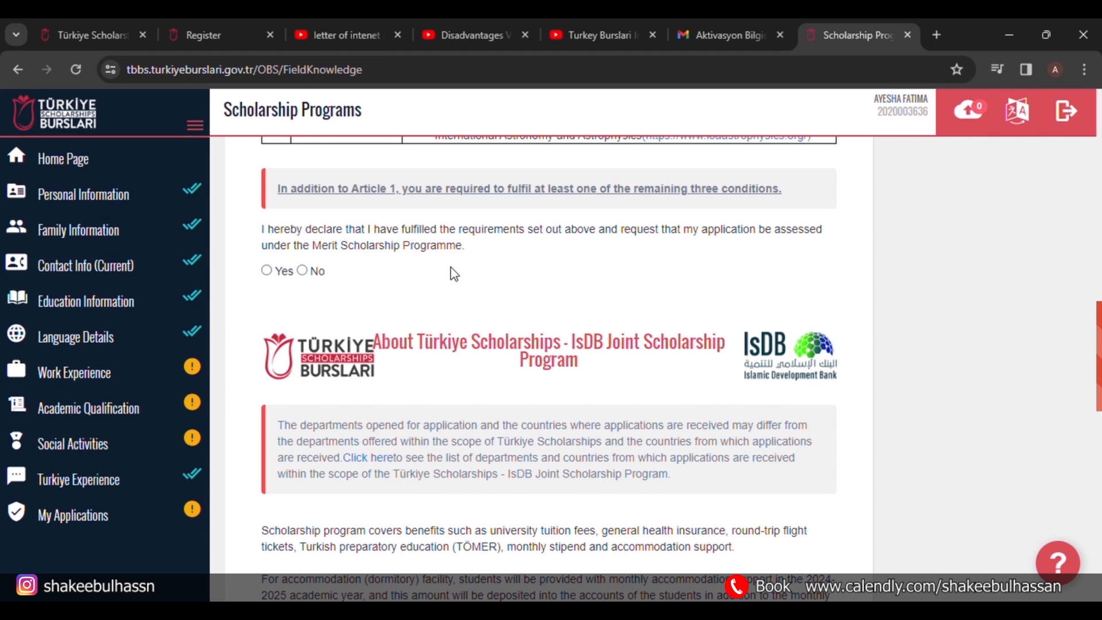
click(268, 271)
scroll(469, 319, down, 3)
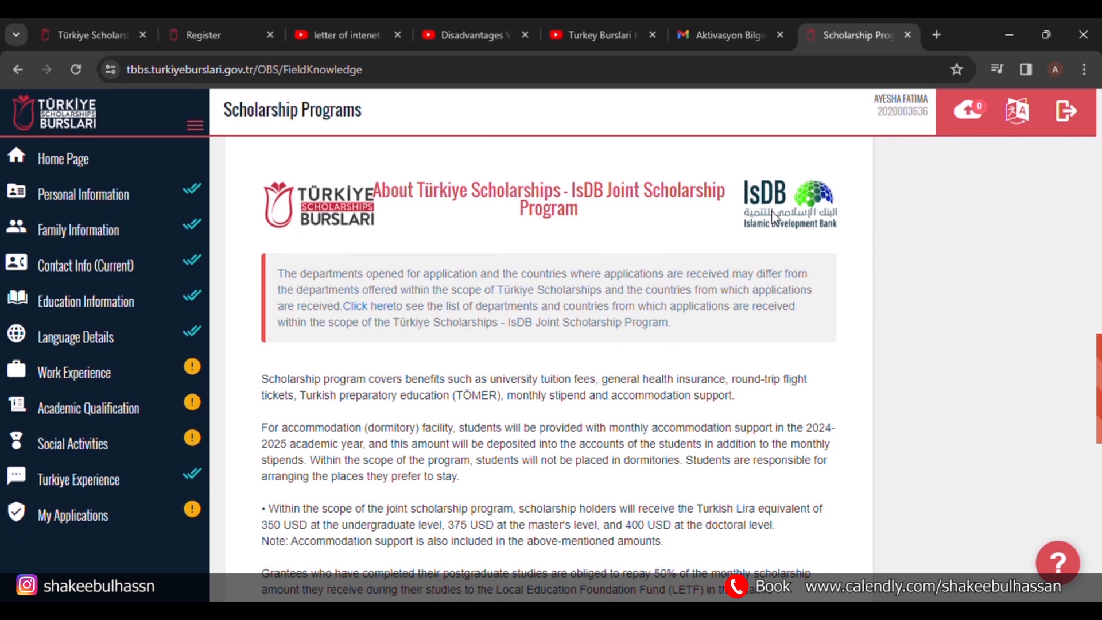
scroll(565, 437, down, 5)
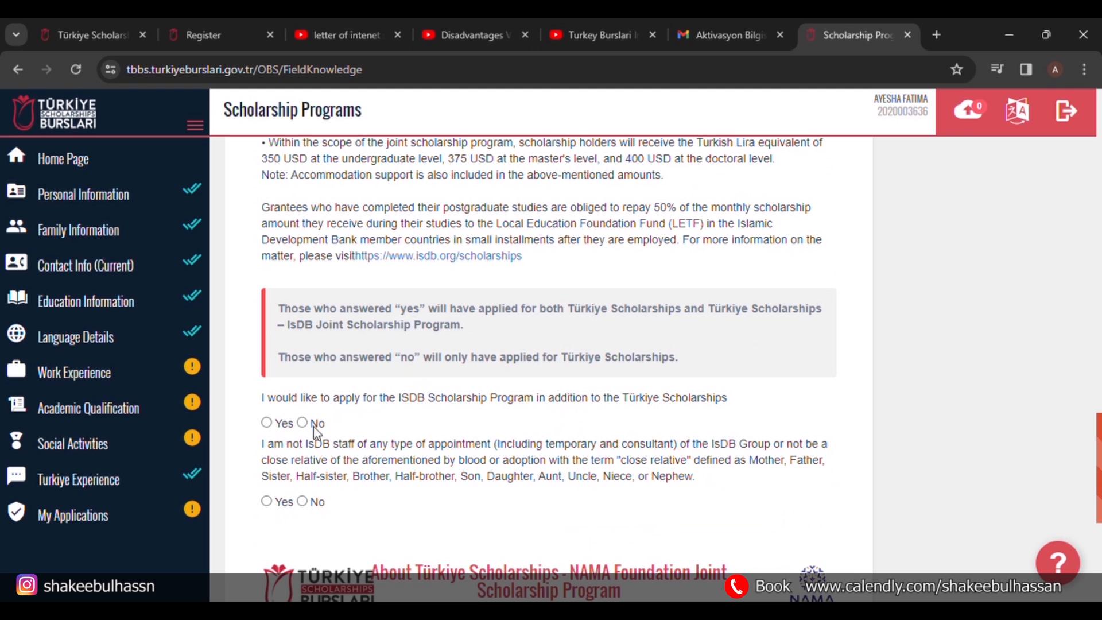
Answer Yes to the ISDB, IsDB-staff and NAMA Foundation joint programme questions.
click(266, 424)
scroll(421, 444, down, 2)
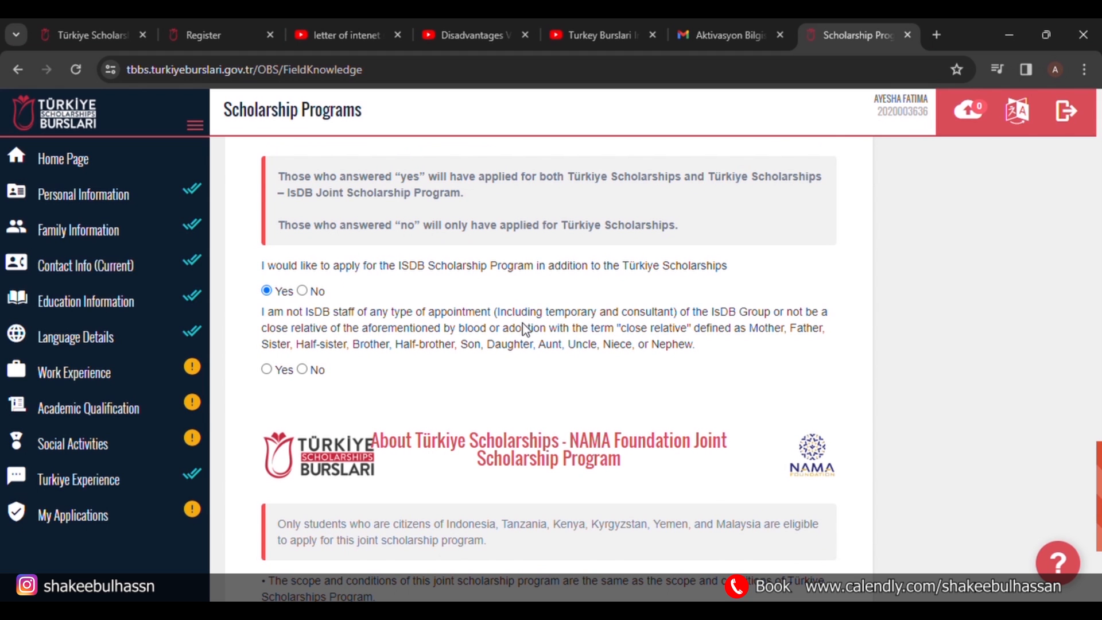
click(268, 368)
scroll(438, 387, down, 4)
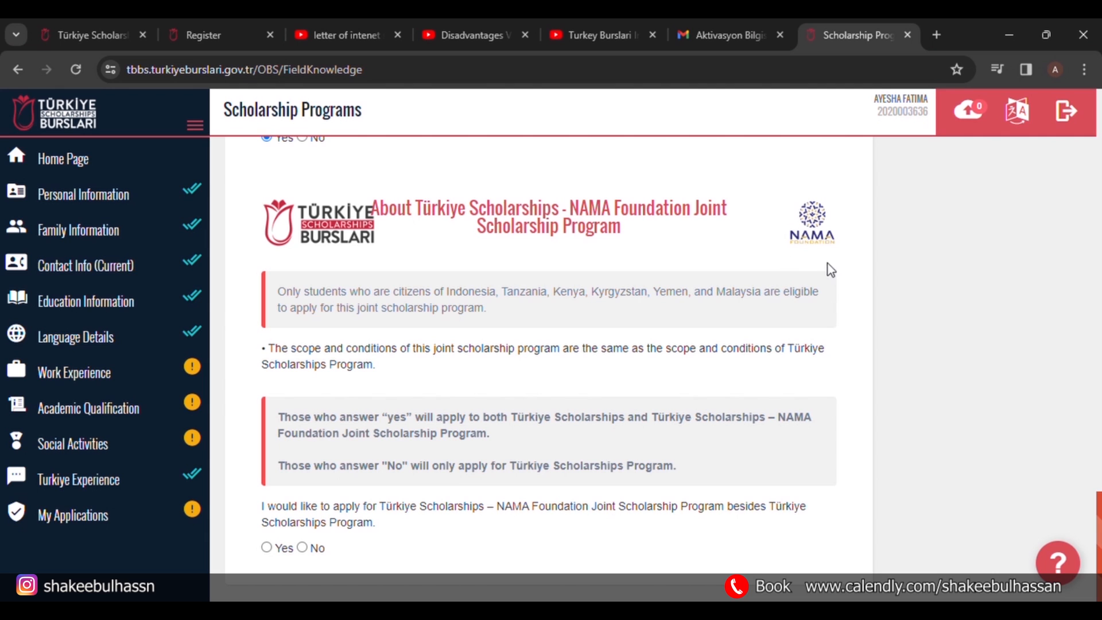
click(268, 548)
scroll(516, 425, up, 3)
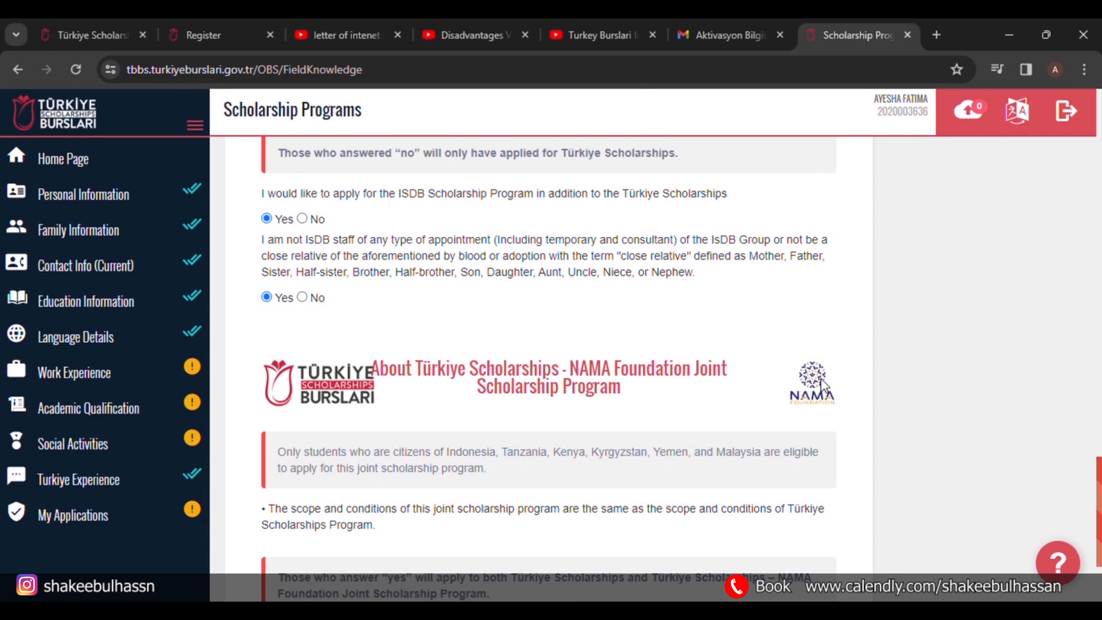
scroll(684, 407, up, 10)
Save the answers on the scholarship programme page.
scroll(687, 411, down, 15)
scroll(687, 411, up, 20)
scroll(685, 405, up, 3)
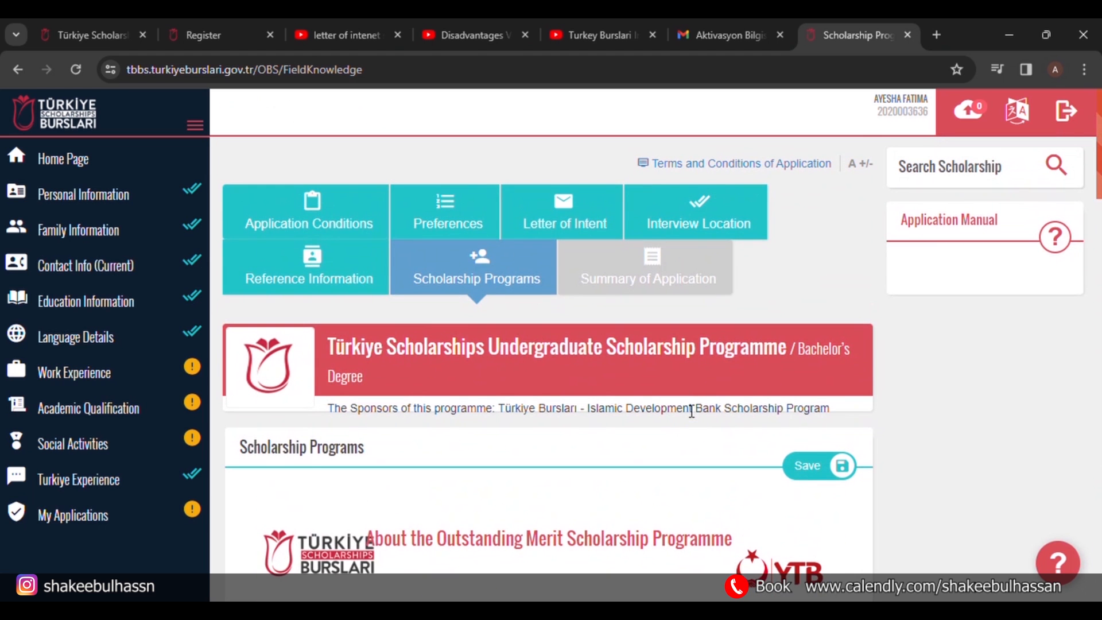
click(816, 462)
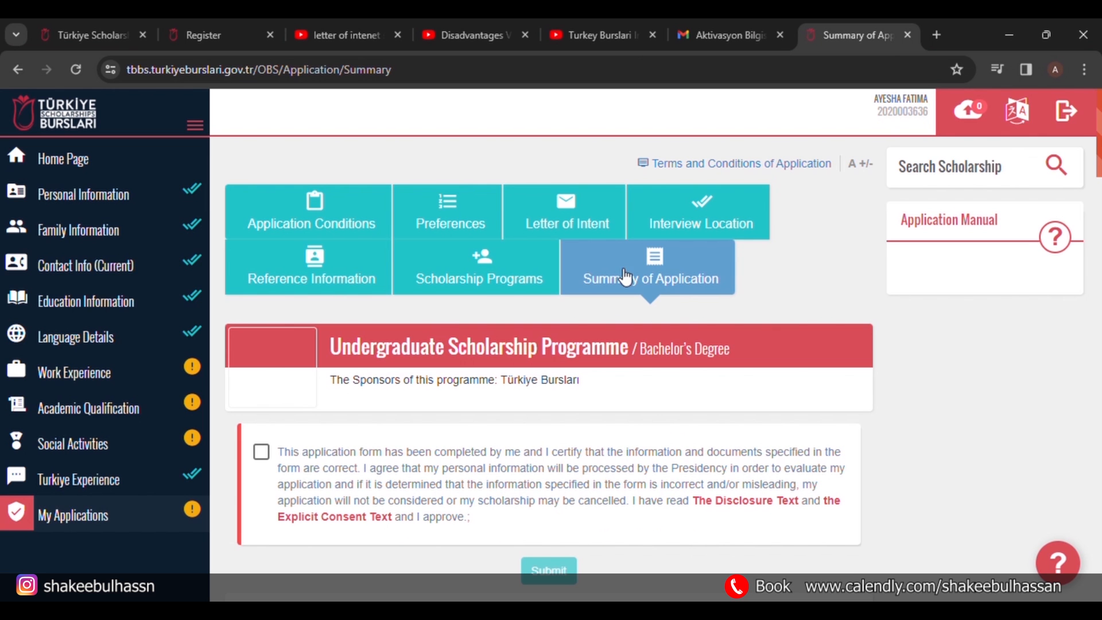
Review the Summary of Application, certify the information is correct, and submit the Bachelor's application.
scroll(505, 423, down, 4)
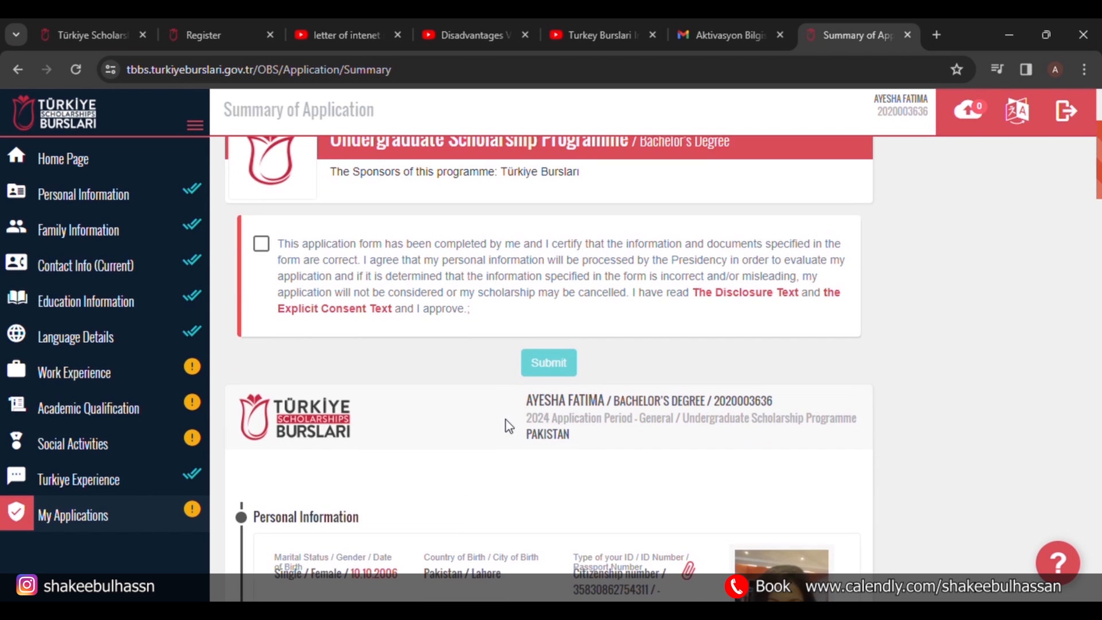
scroll(505, 424, down, 6)
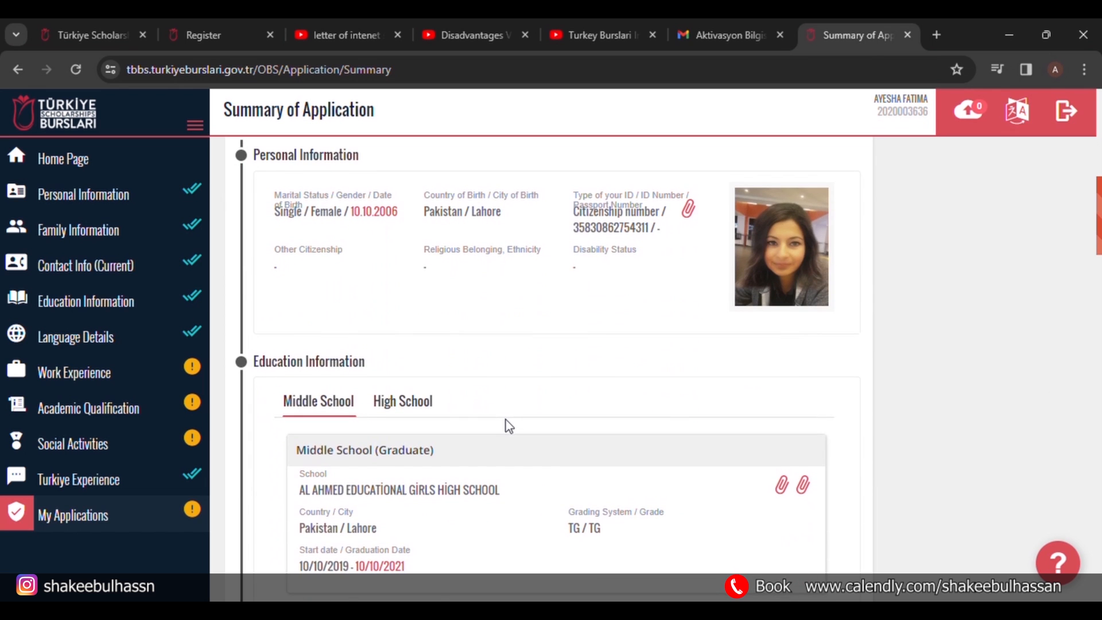
scroll(459, 356, down, 4)
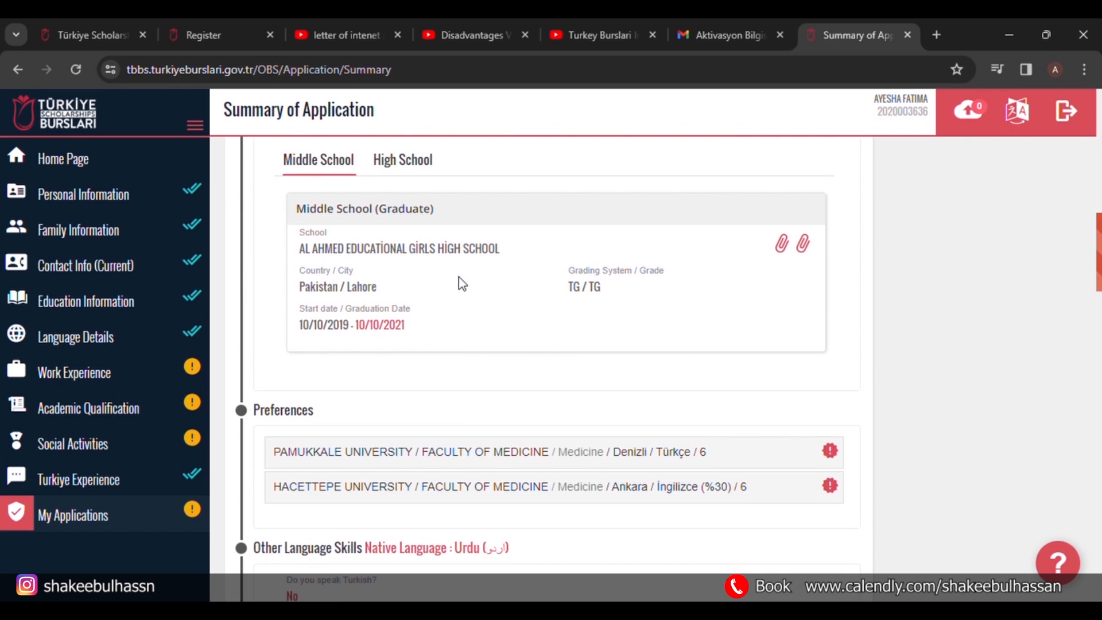
scroll(478, 396, down, 4)
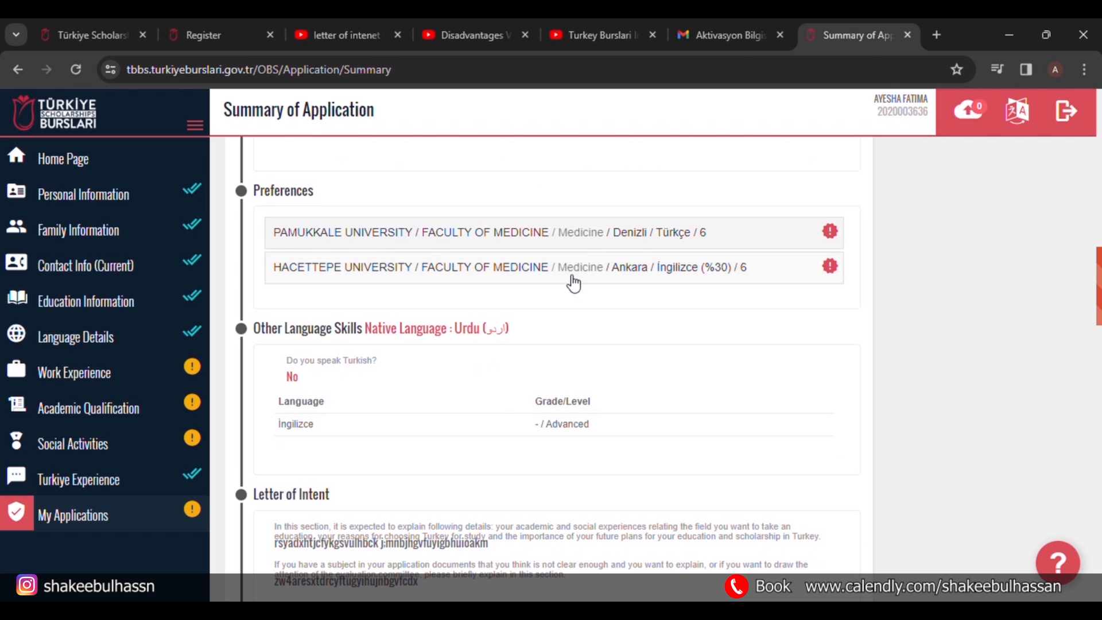
scroll(543, 313, down, 10)
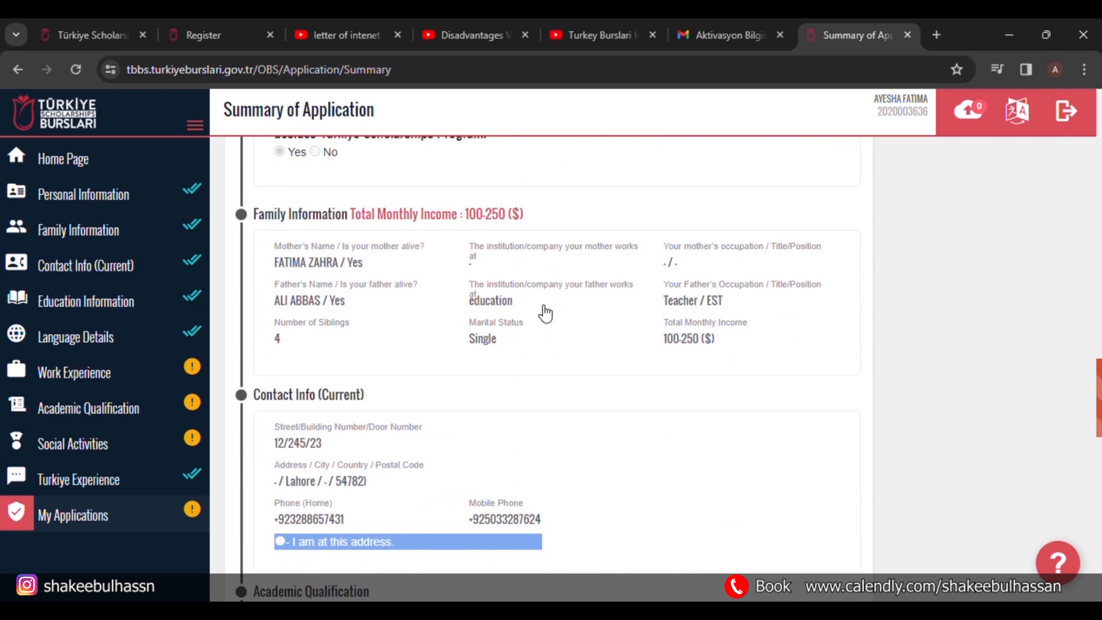
scroll(539, 305, down, 5)
scroll(539, 305, up, 20)
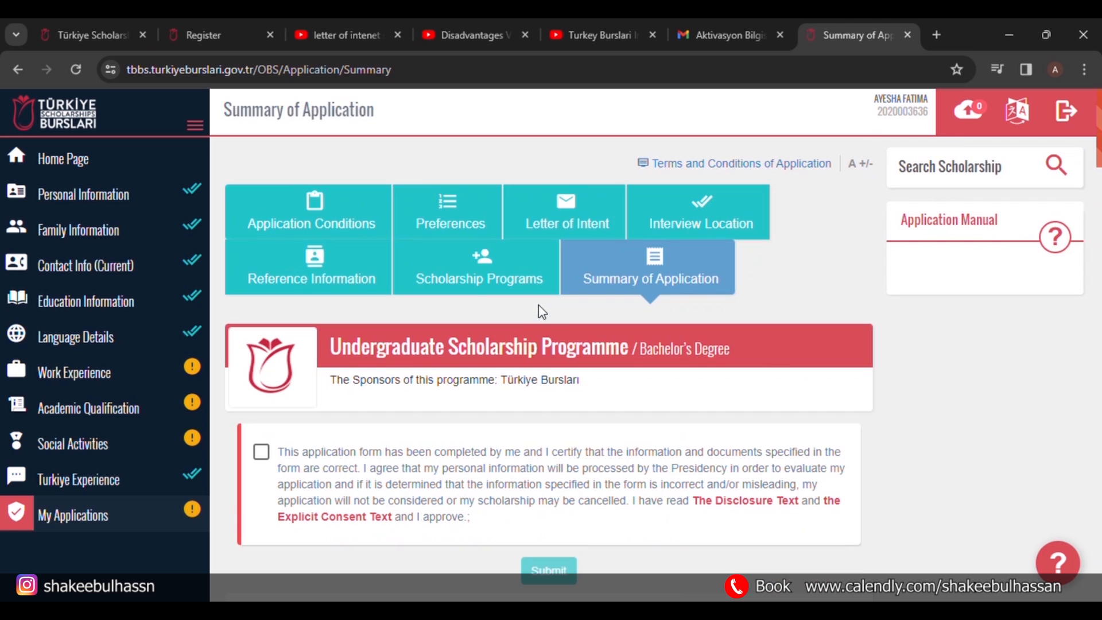
click(270, 460)
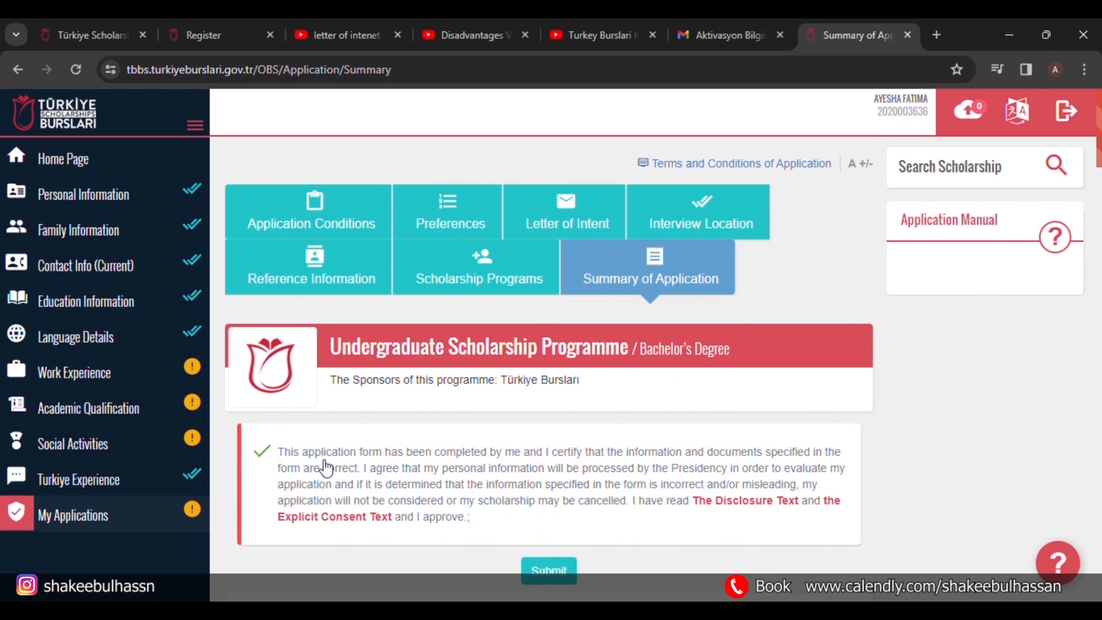
scroll(545, 505, down, 2)
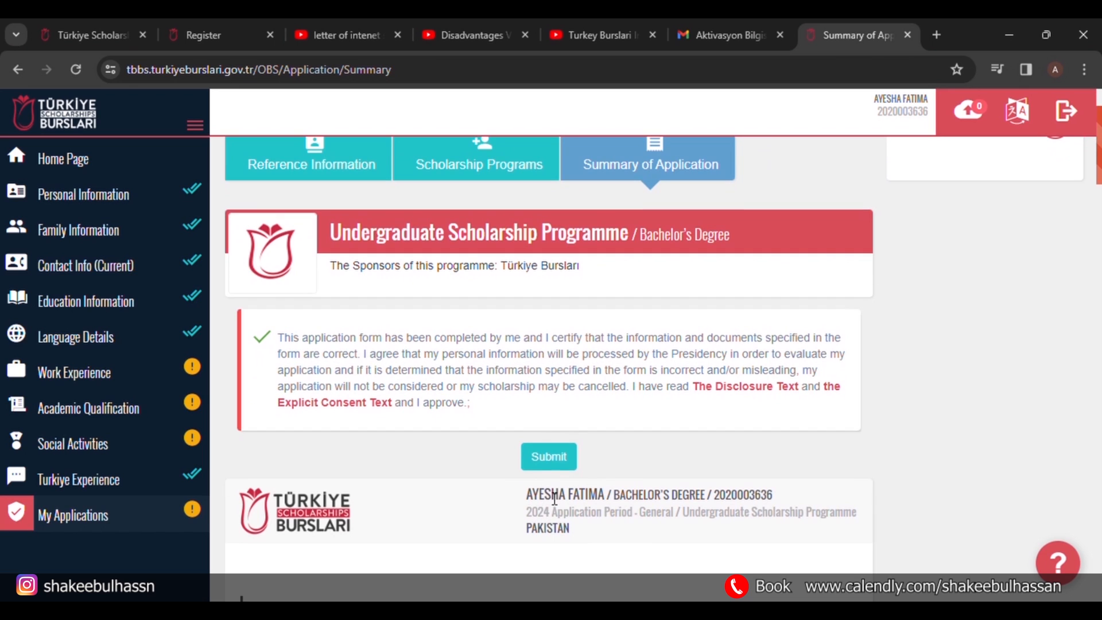
click(550, 457)
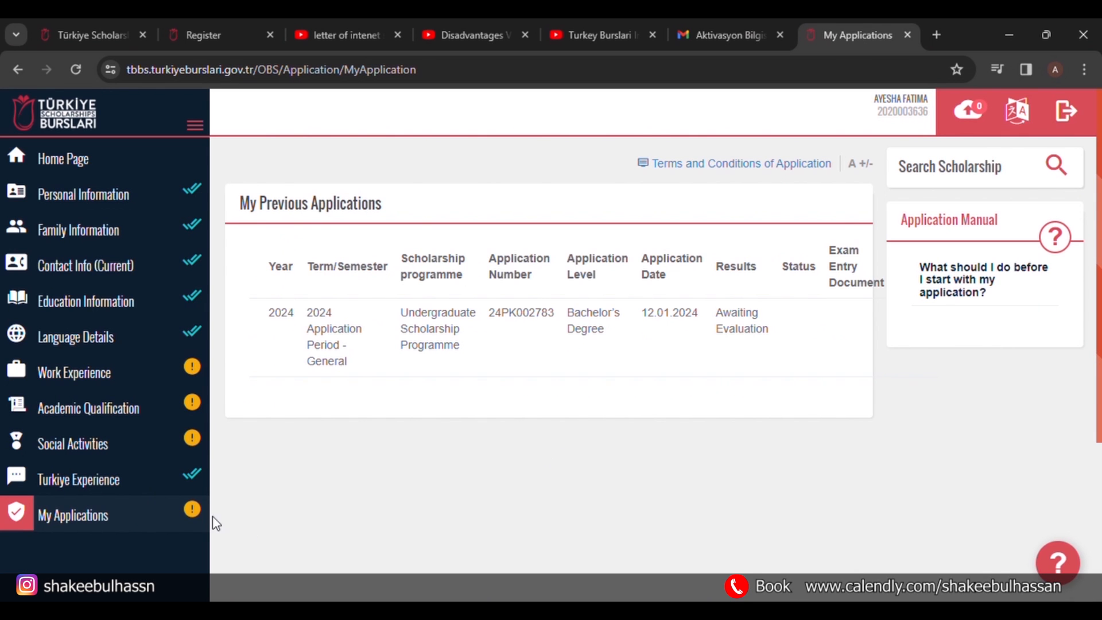
Refresh My Applications, then view the 2024 Bachelor's application card showing Awaiting Evaluation on the home page.
click(104, 519)
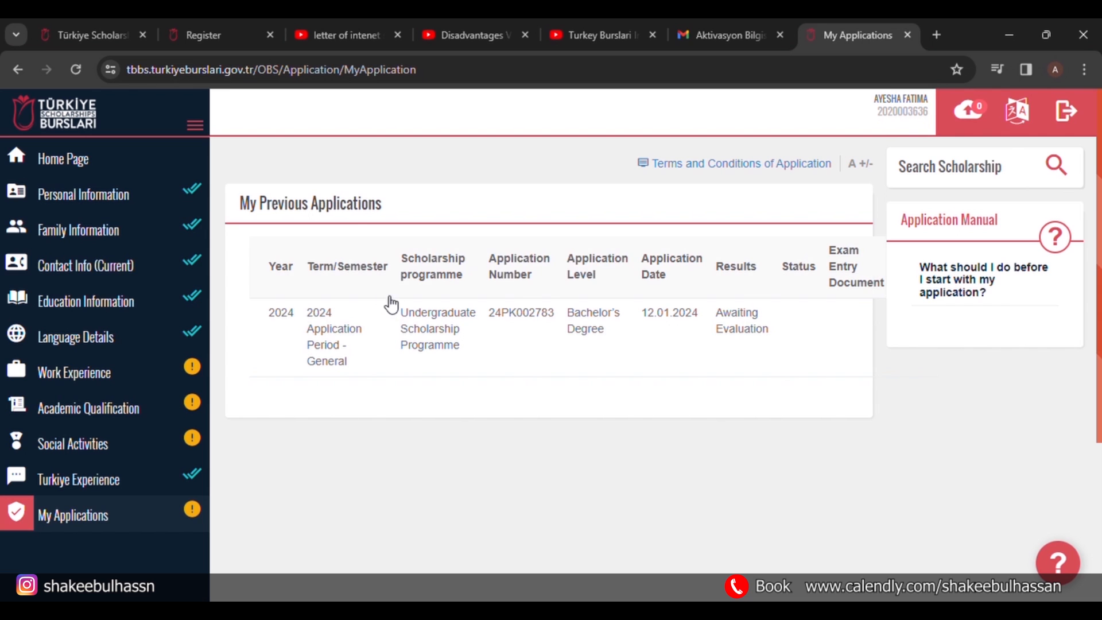
click(125, 166)
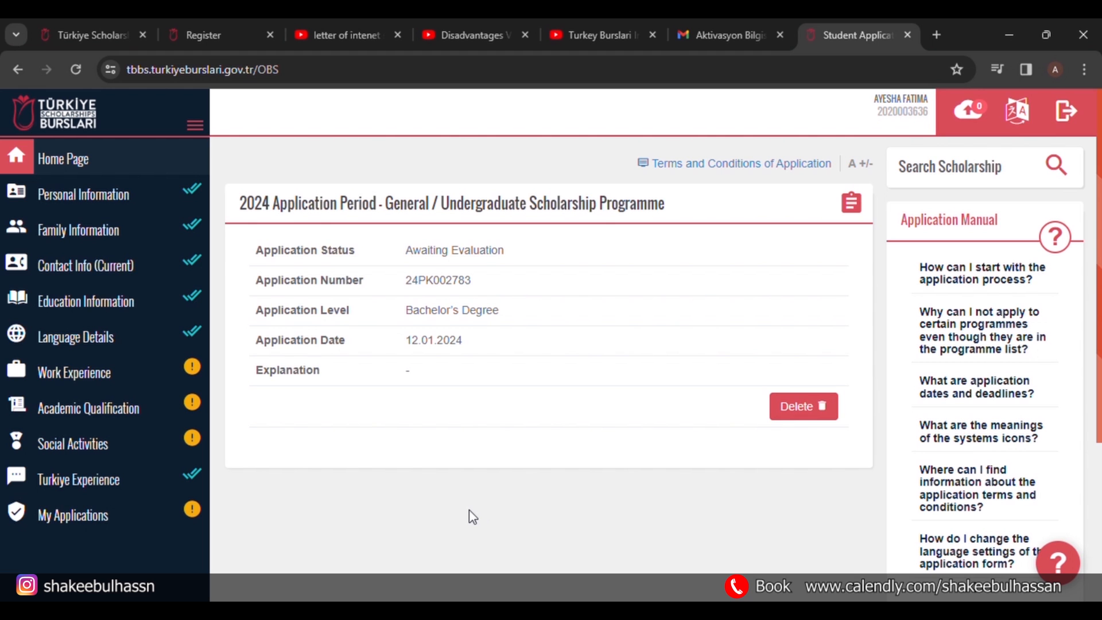
Load the presenter's Instagram profile in a new browser tab.
click(937, 35)
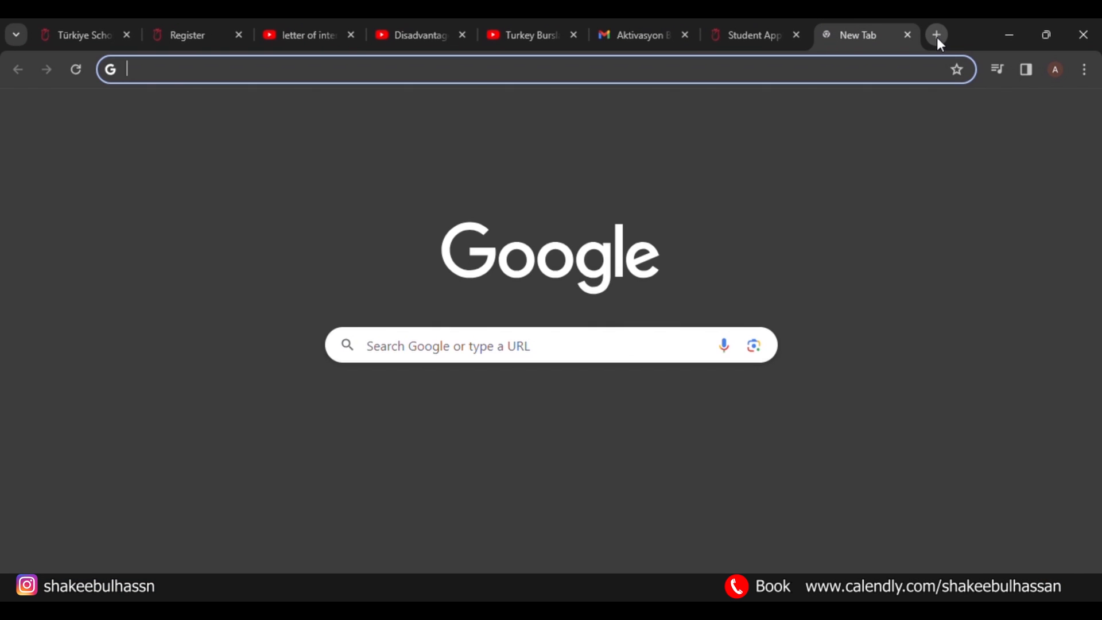
text(ins)
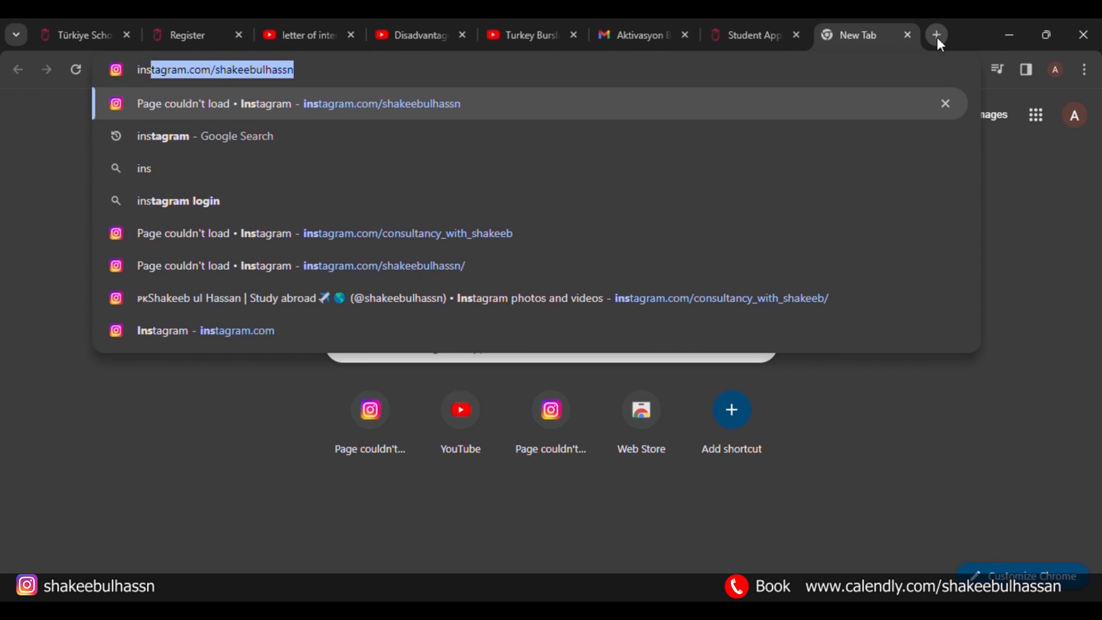
key(Return)
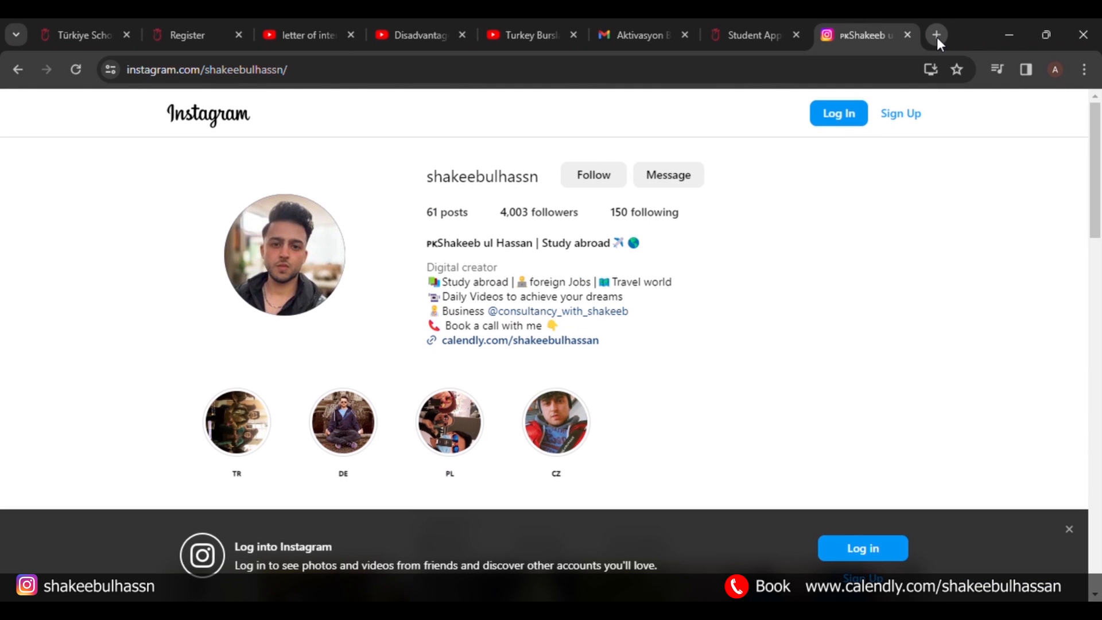
Switch back and forth between the scholarship application tab and the Instagram profile tab.
click(726, 23)
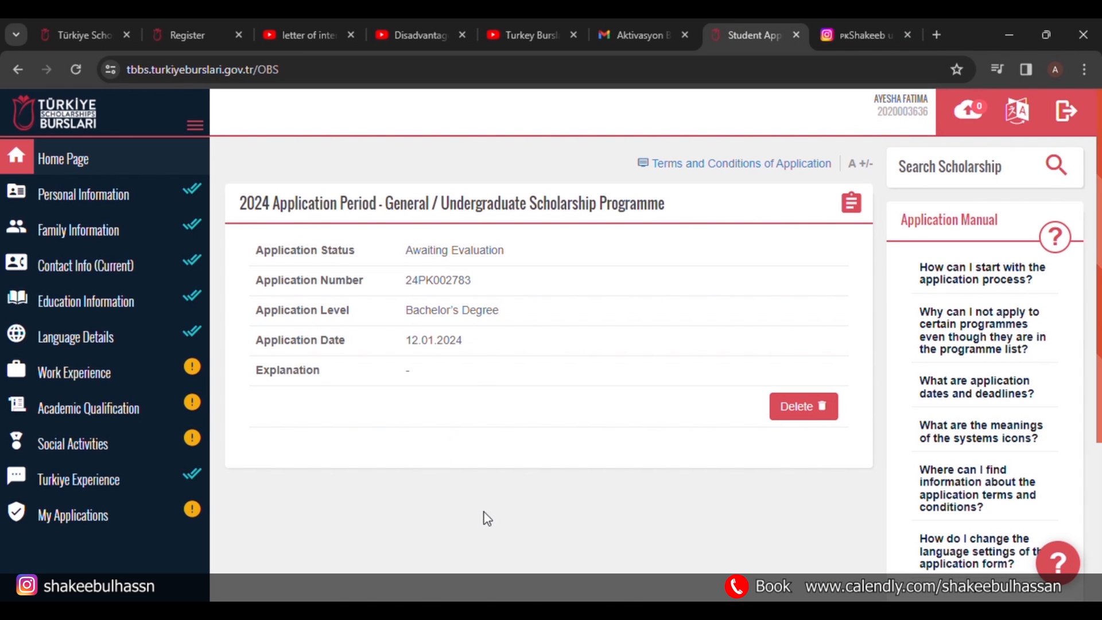
click(849, 30)
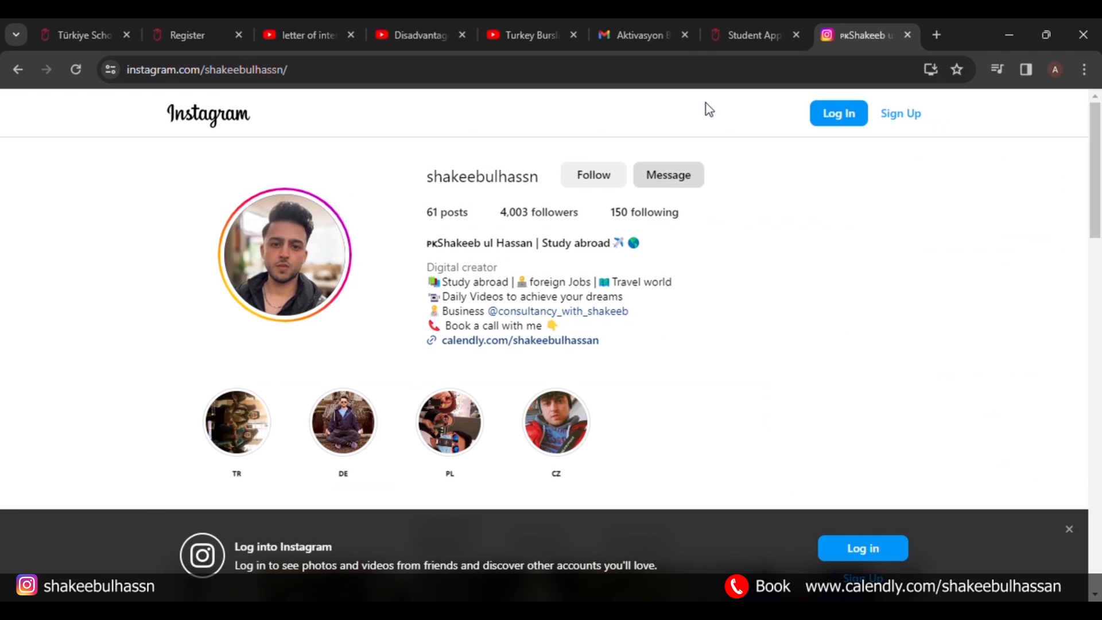
click(741, 19)
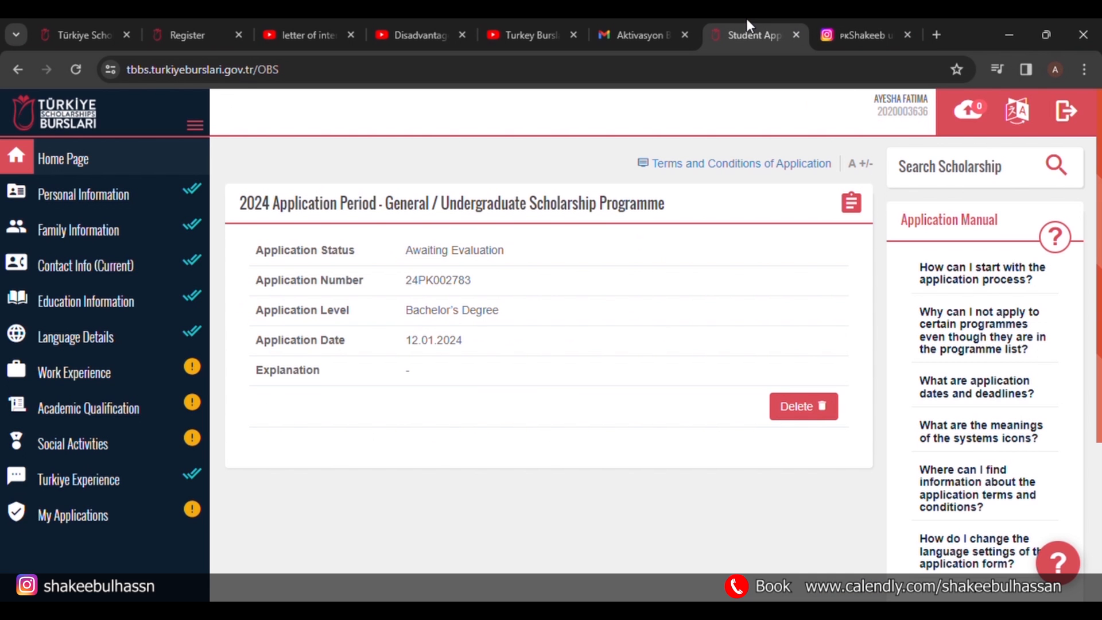
click(845, 24)
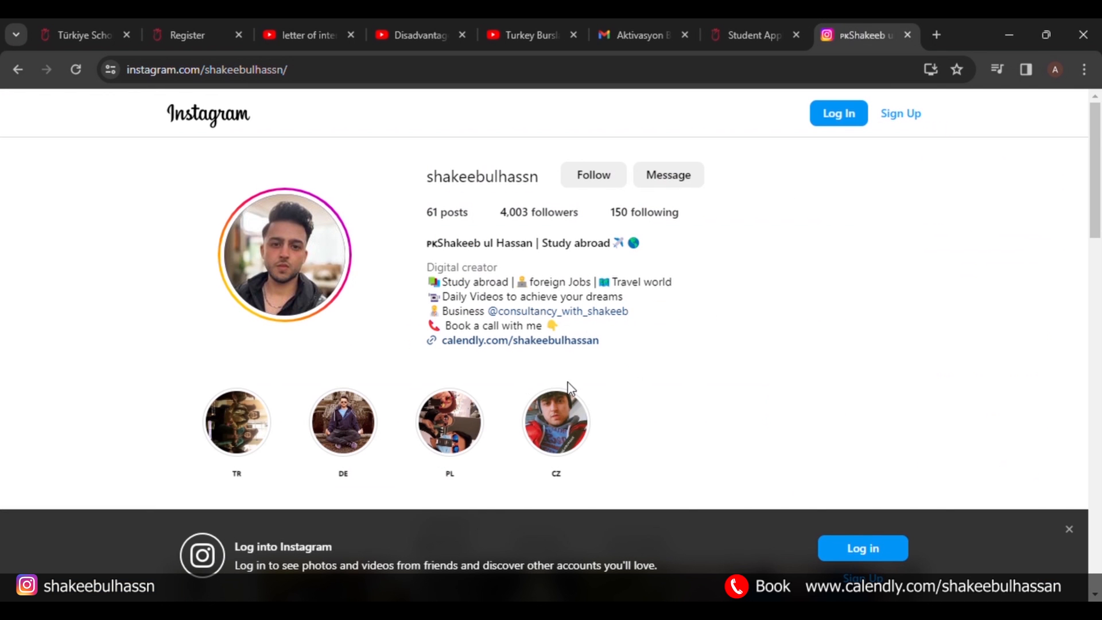
click(730, 44)
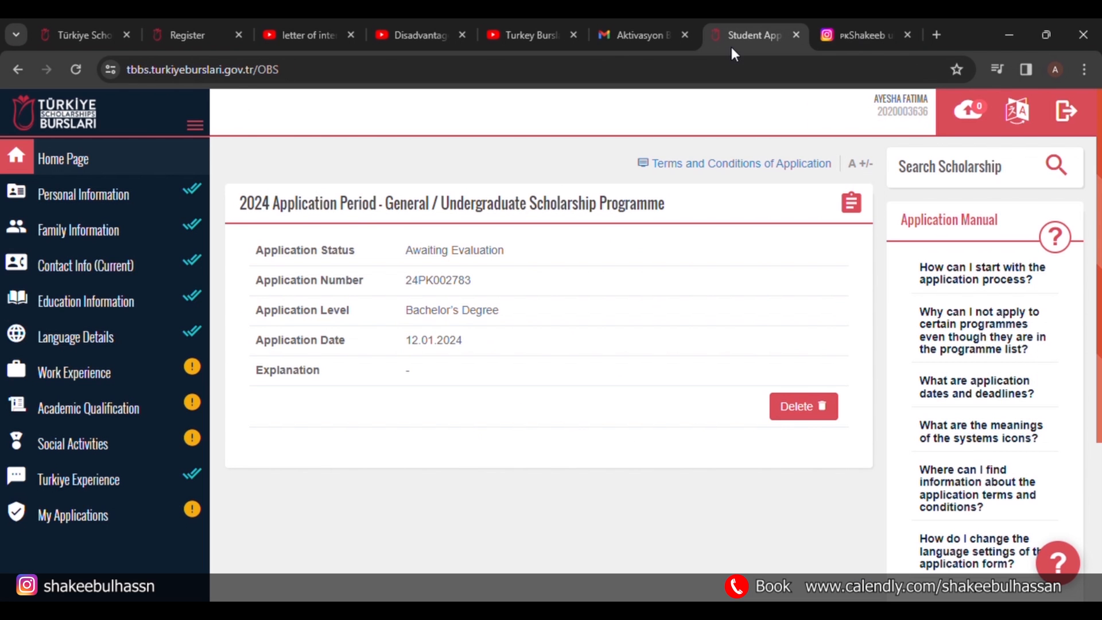
click(853, 32)
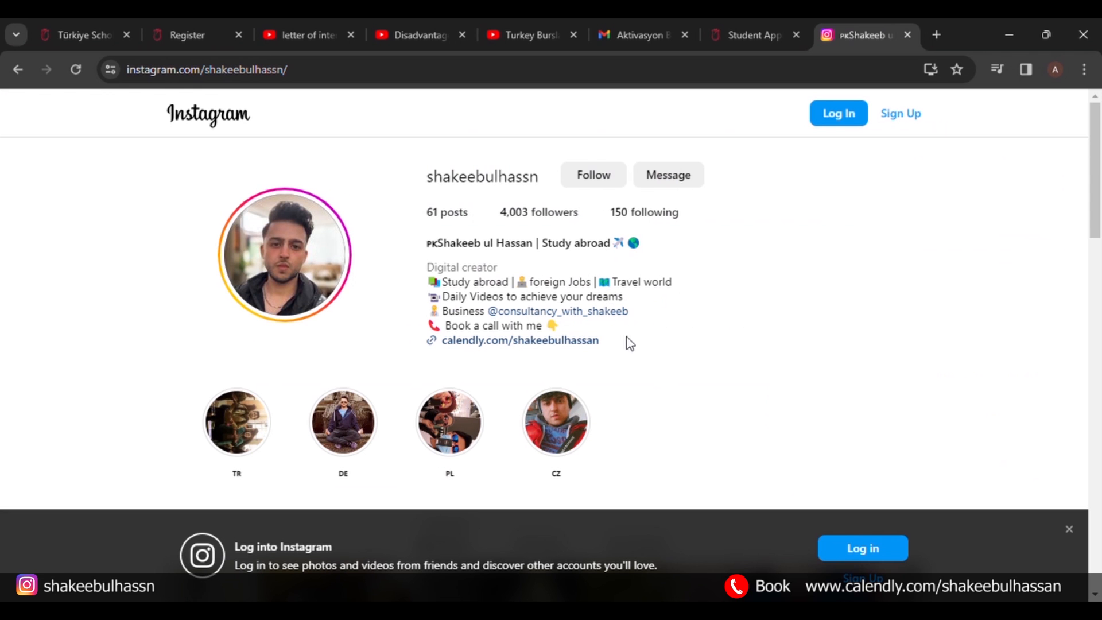
scroll(652, 307, down, 3)
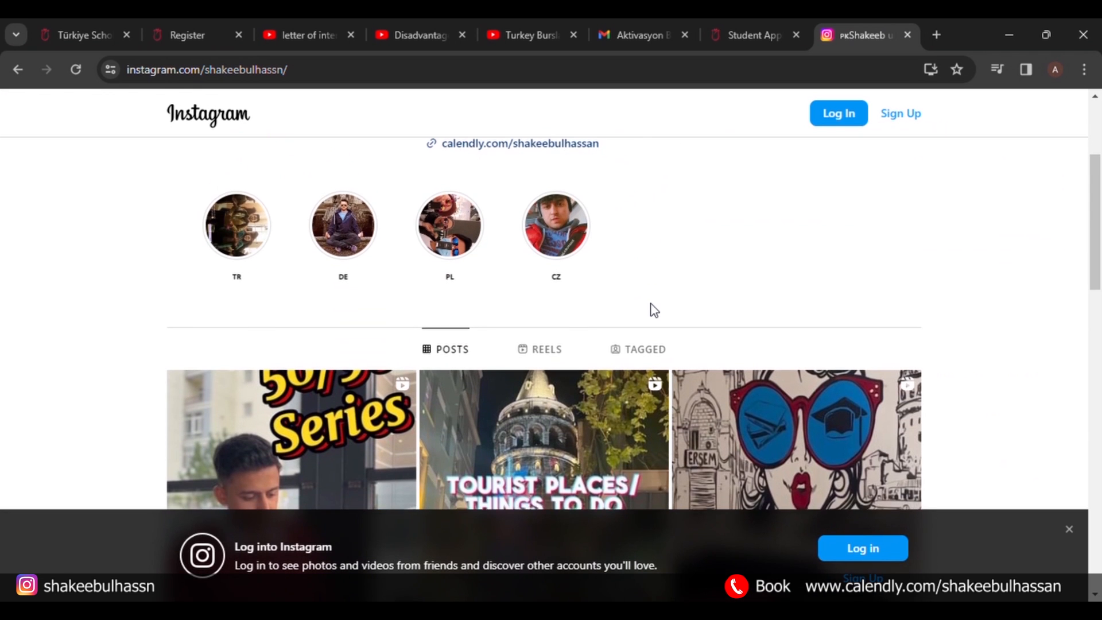
scroll(655, 310, down, 3)
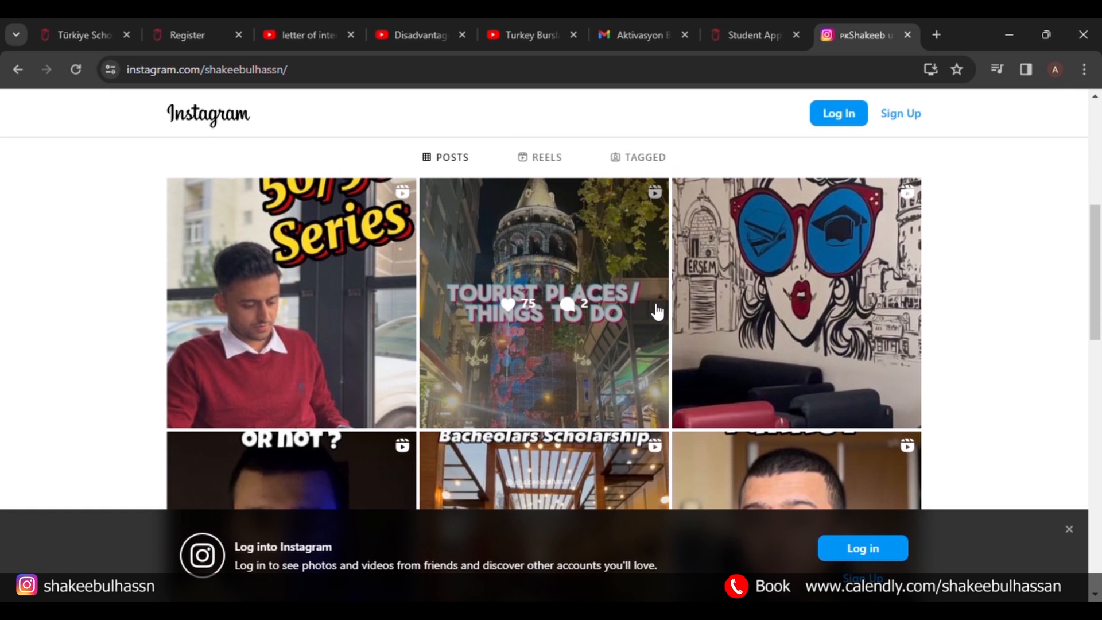
scroll(652, 313, down, 1)
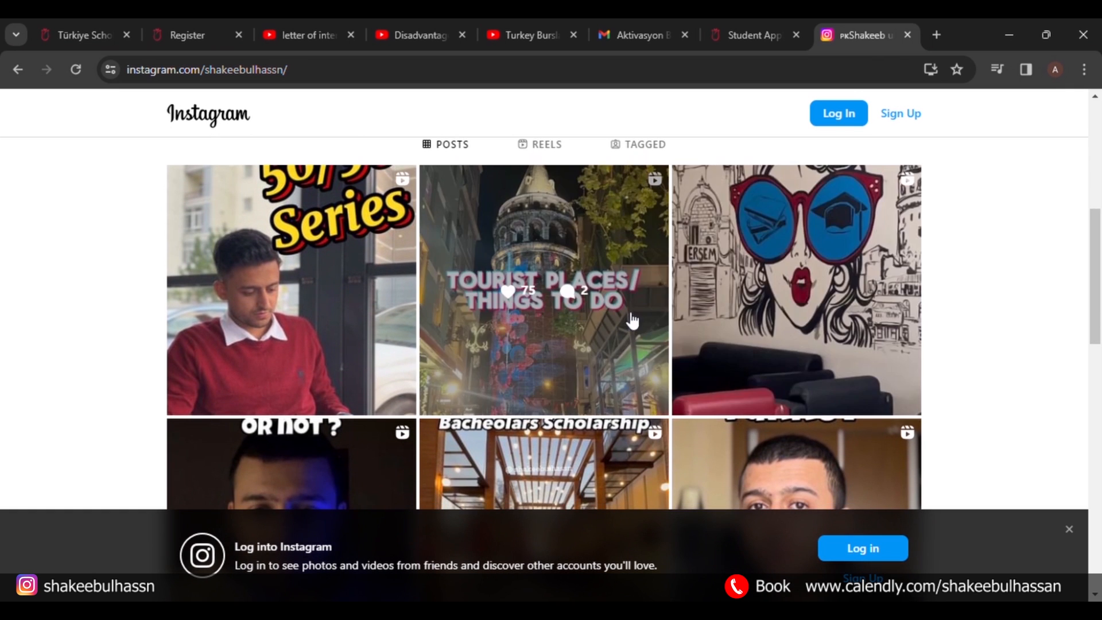
scroll(632, 319, down, 3)
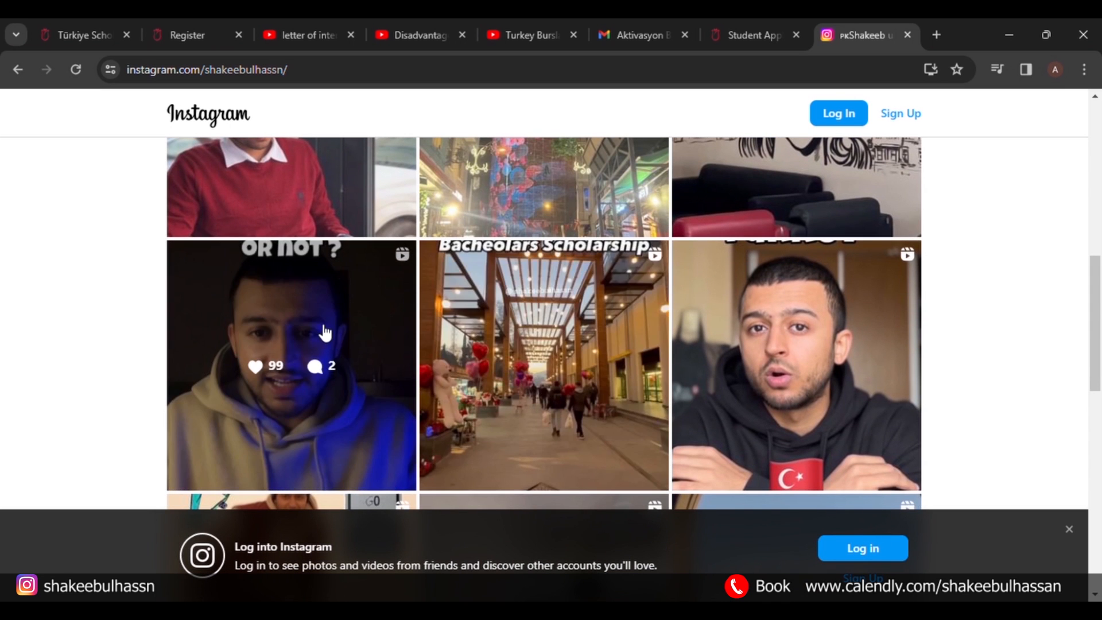
scroll(322, 337, down, 5)
scroll(325, 333, up, 10)
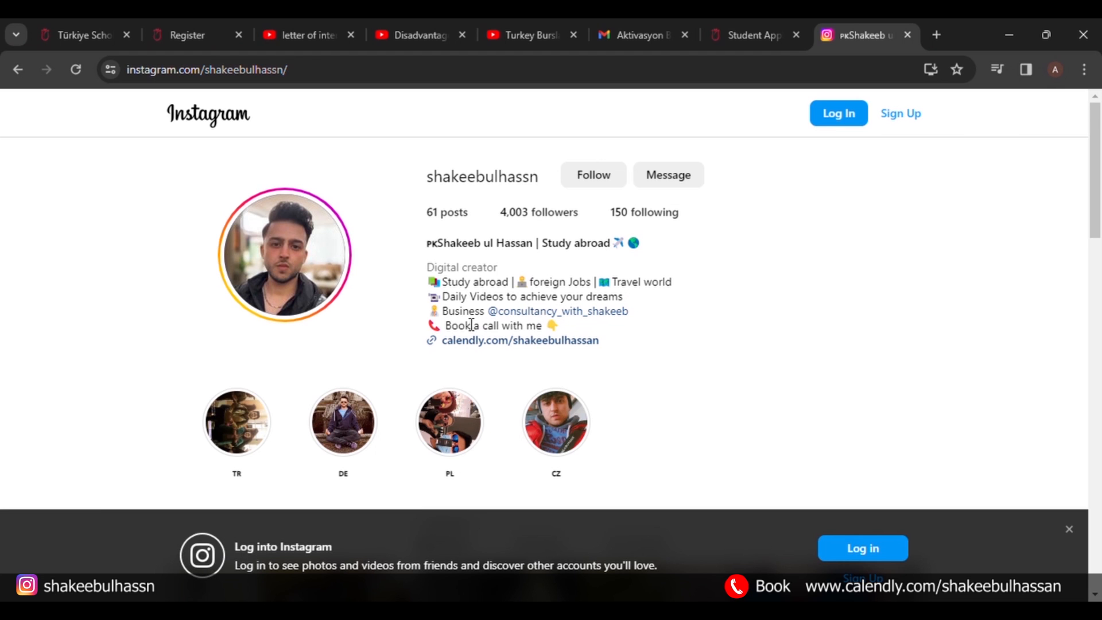
Open the consultancy business account mentioned in the bio and browse its study-in-Turkey posts.
click(562, 313)
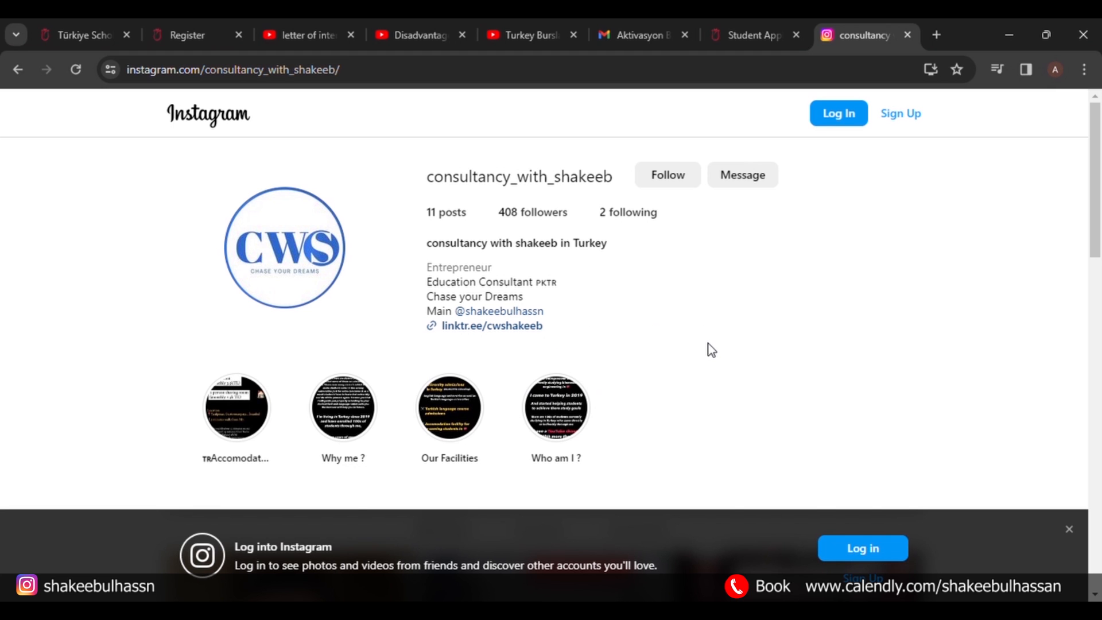
scroll(711, 348, down, 3)
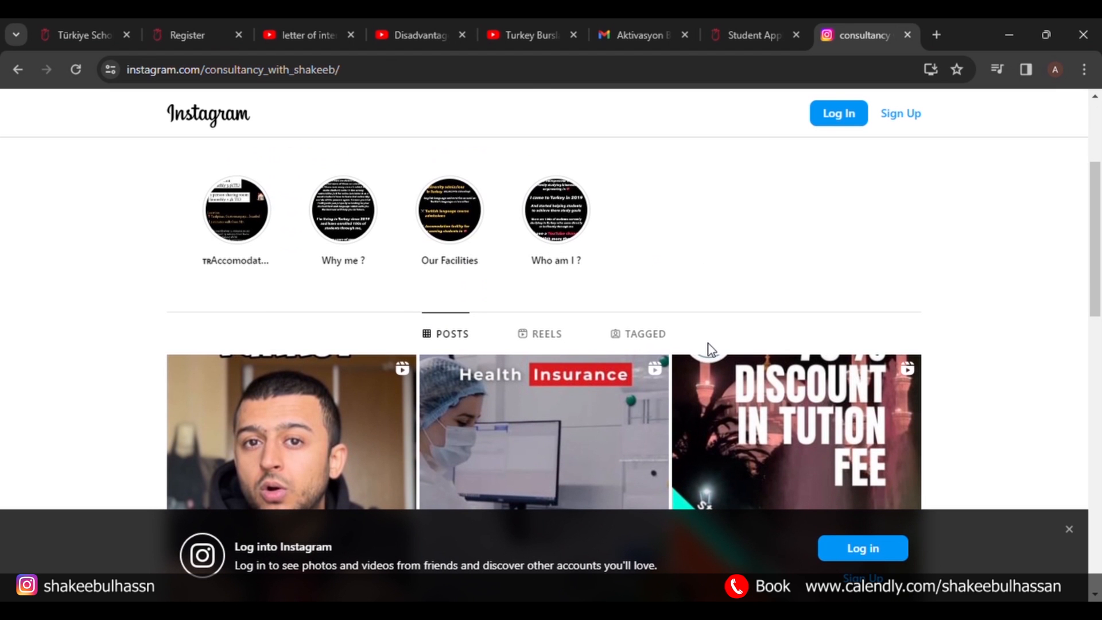
scroll(709, 344, down, 4)
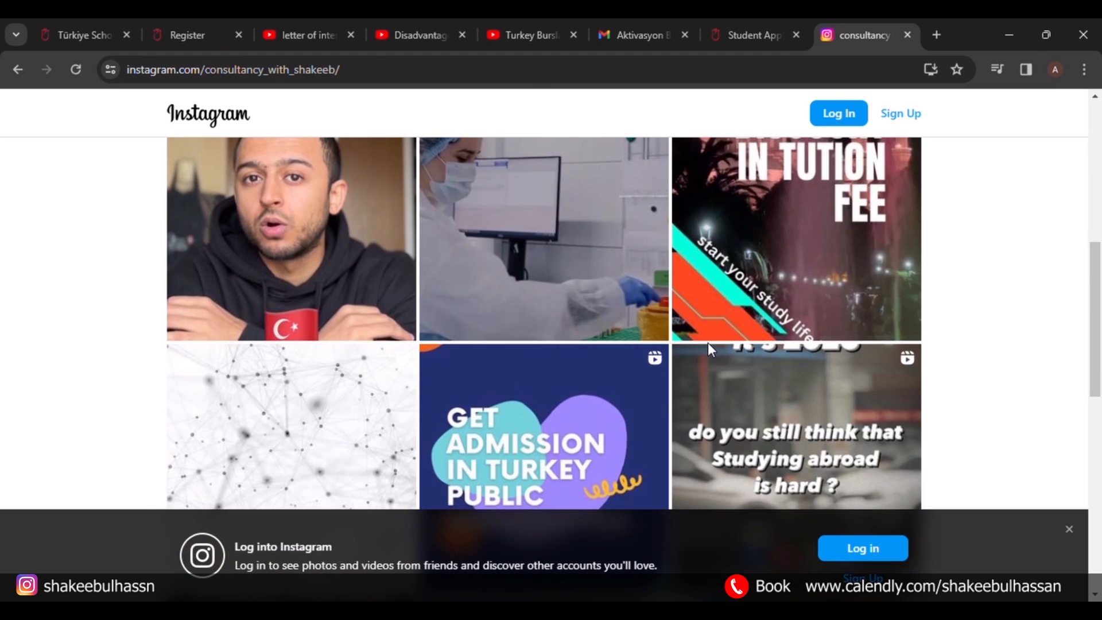
scroll(708, 343, up, 2)
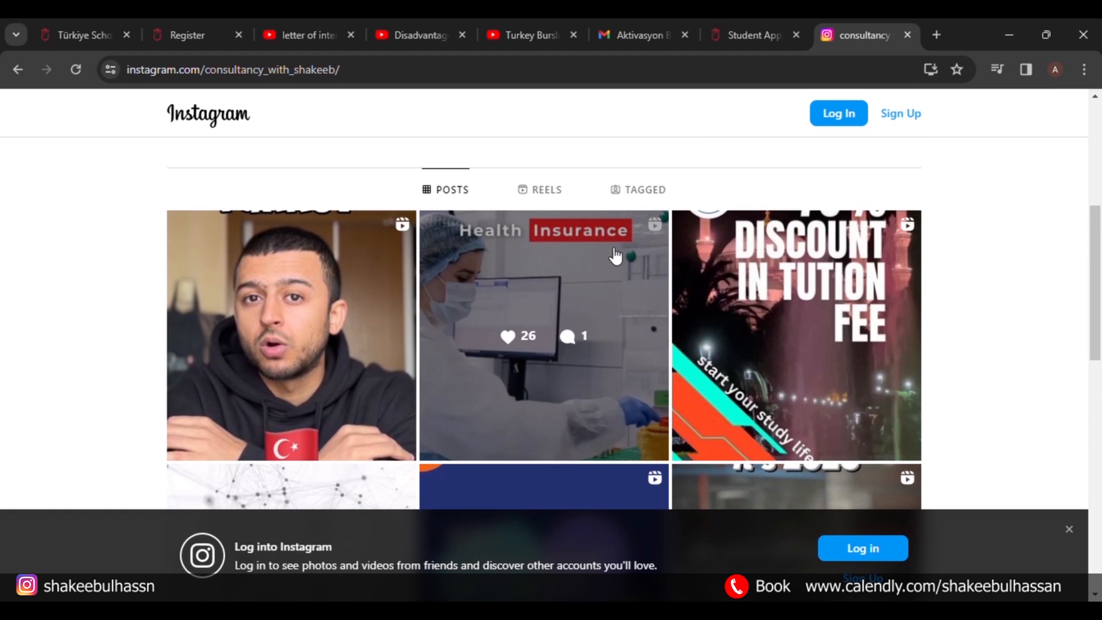